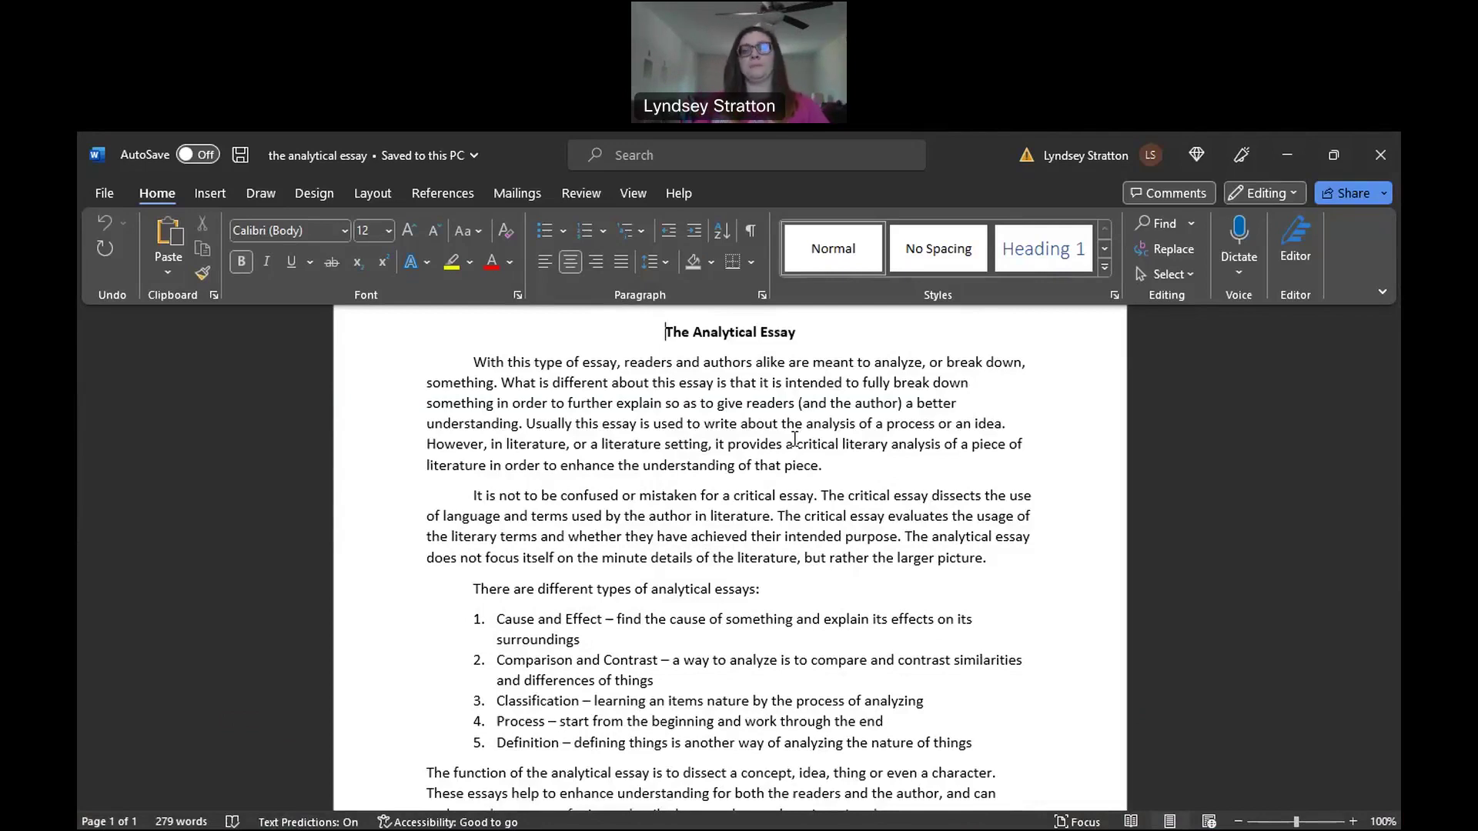
- Scroll down the Bing results for 'avicii - wake me up lyrics' to reach the lyrics card
scroll(846, 435, "down", 1)
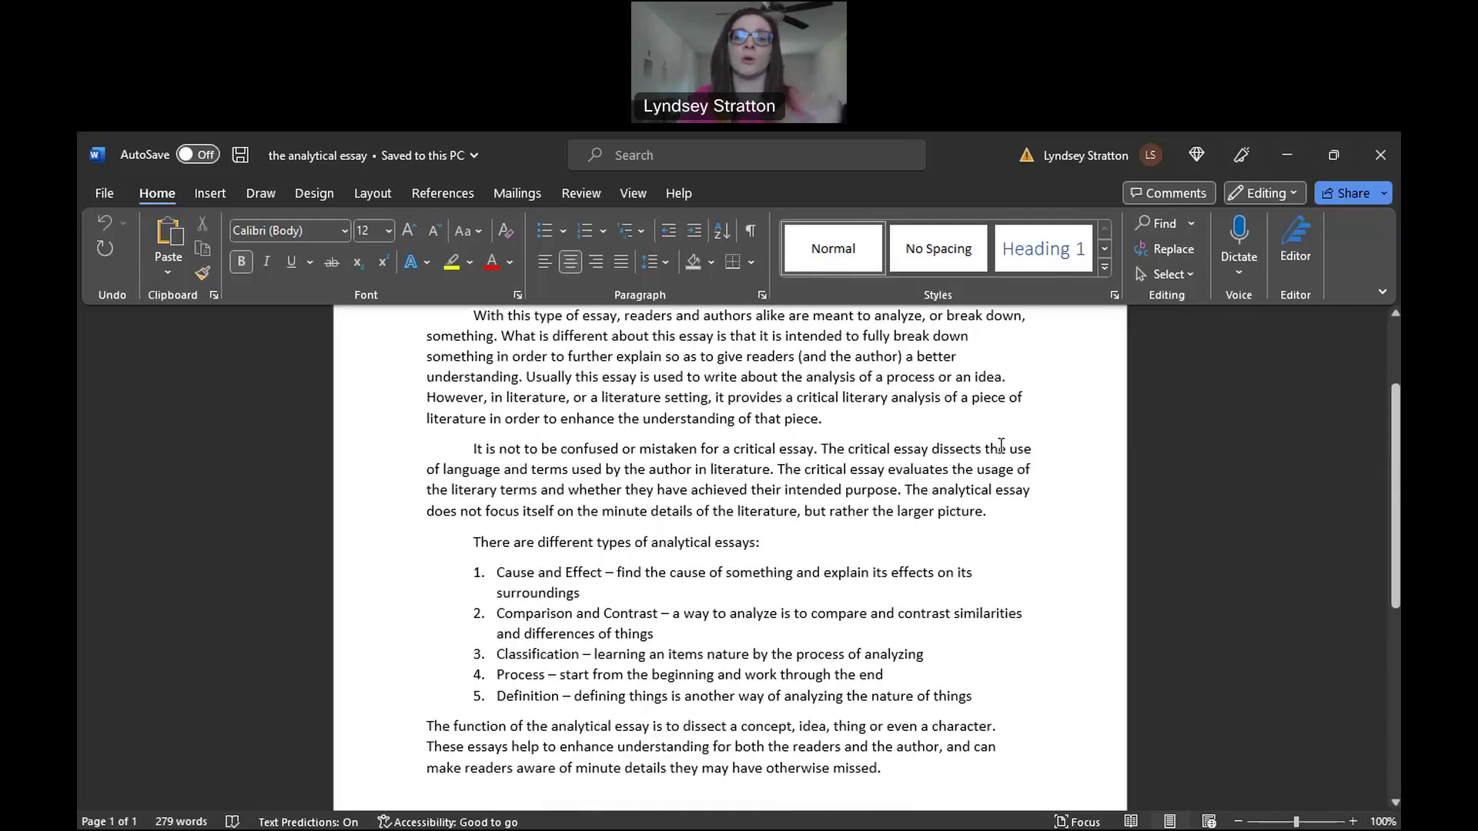
scroll(1132, 420, "down", 1)
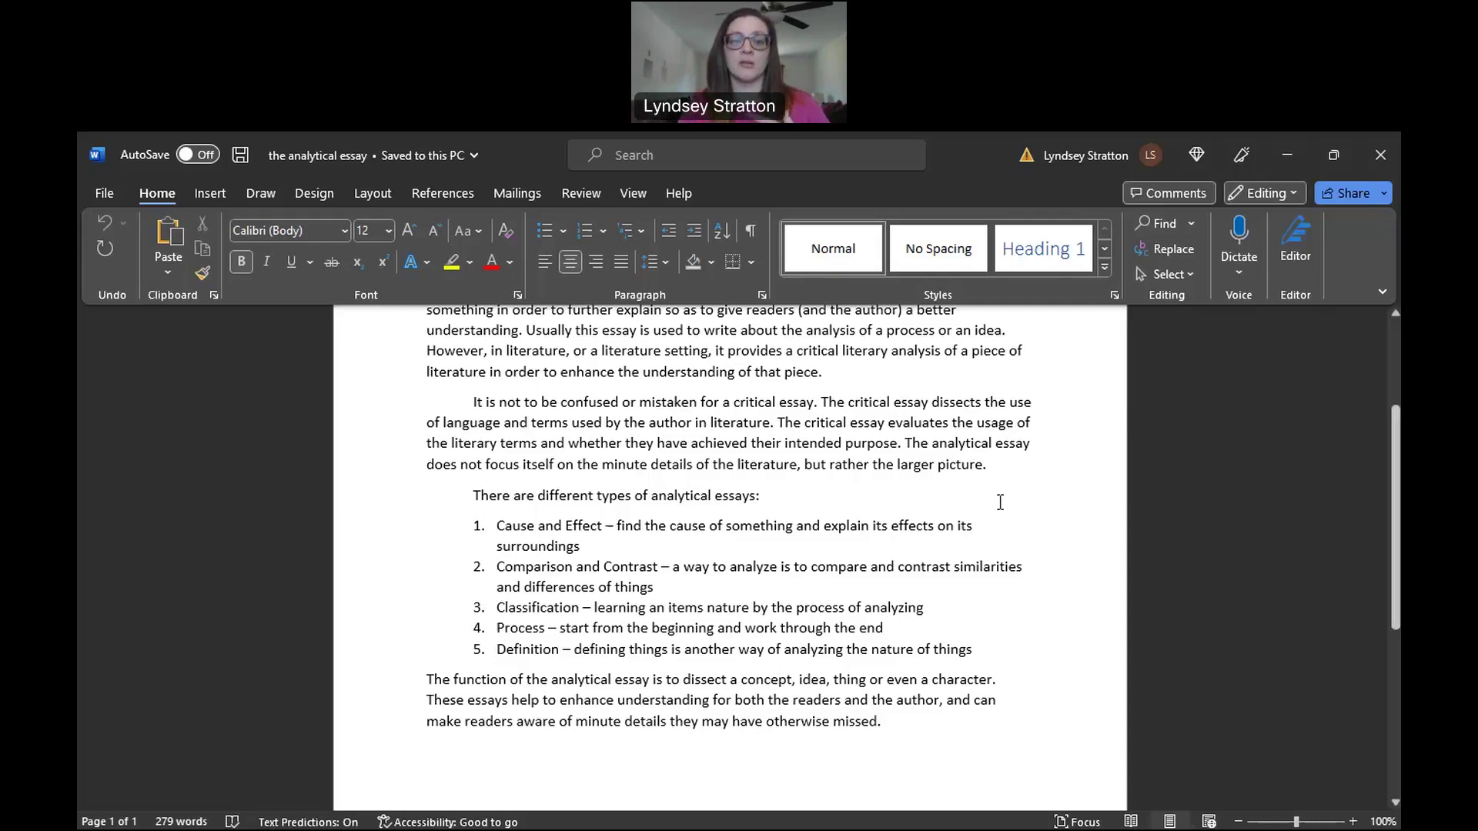
scroll(924, 507, "down", 1)
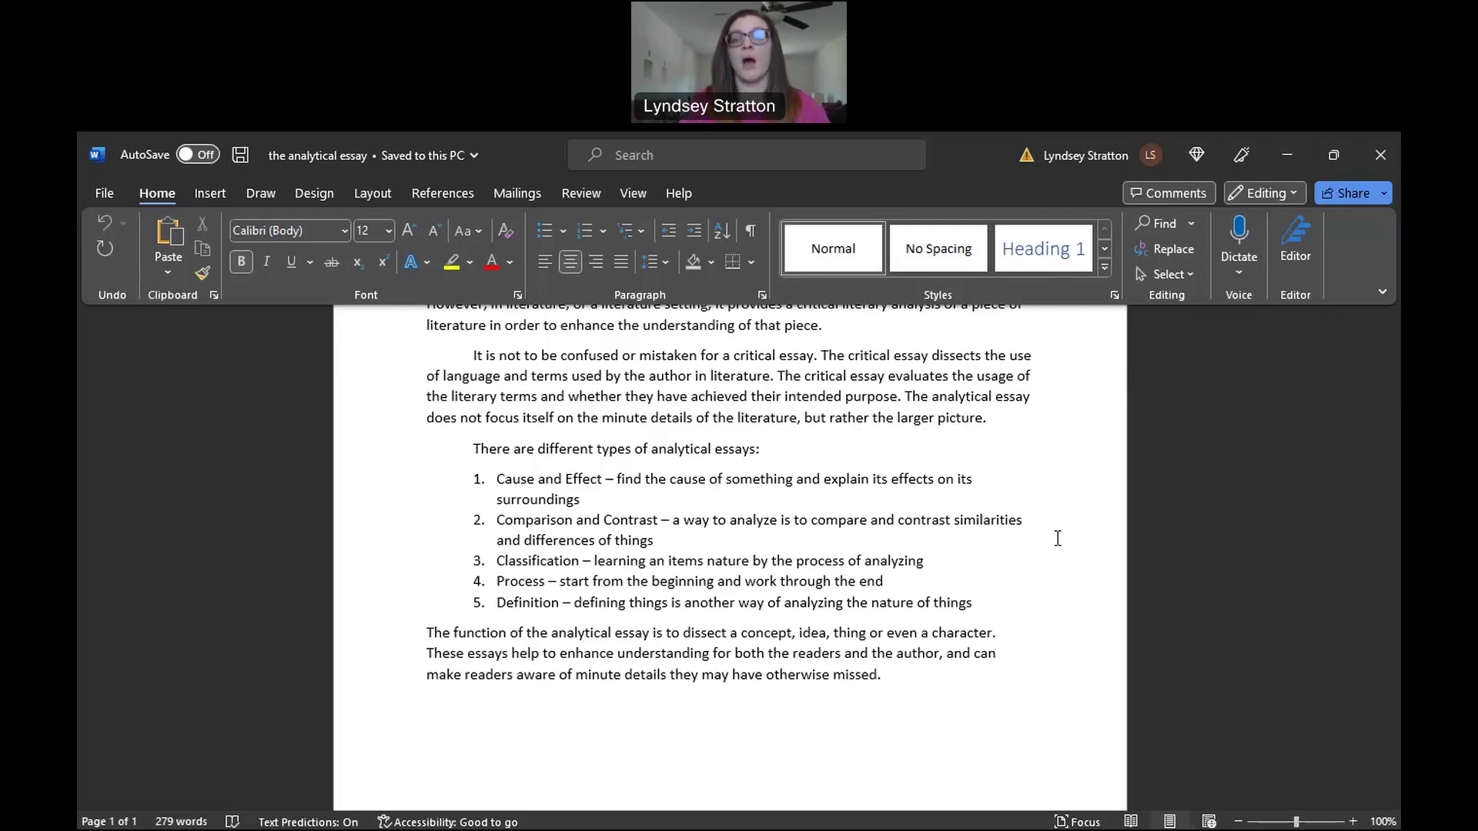
scroll(1057, 538, "down", 5)
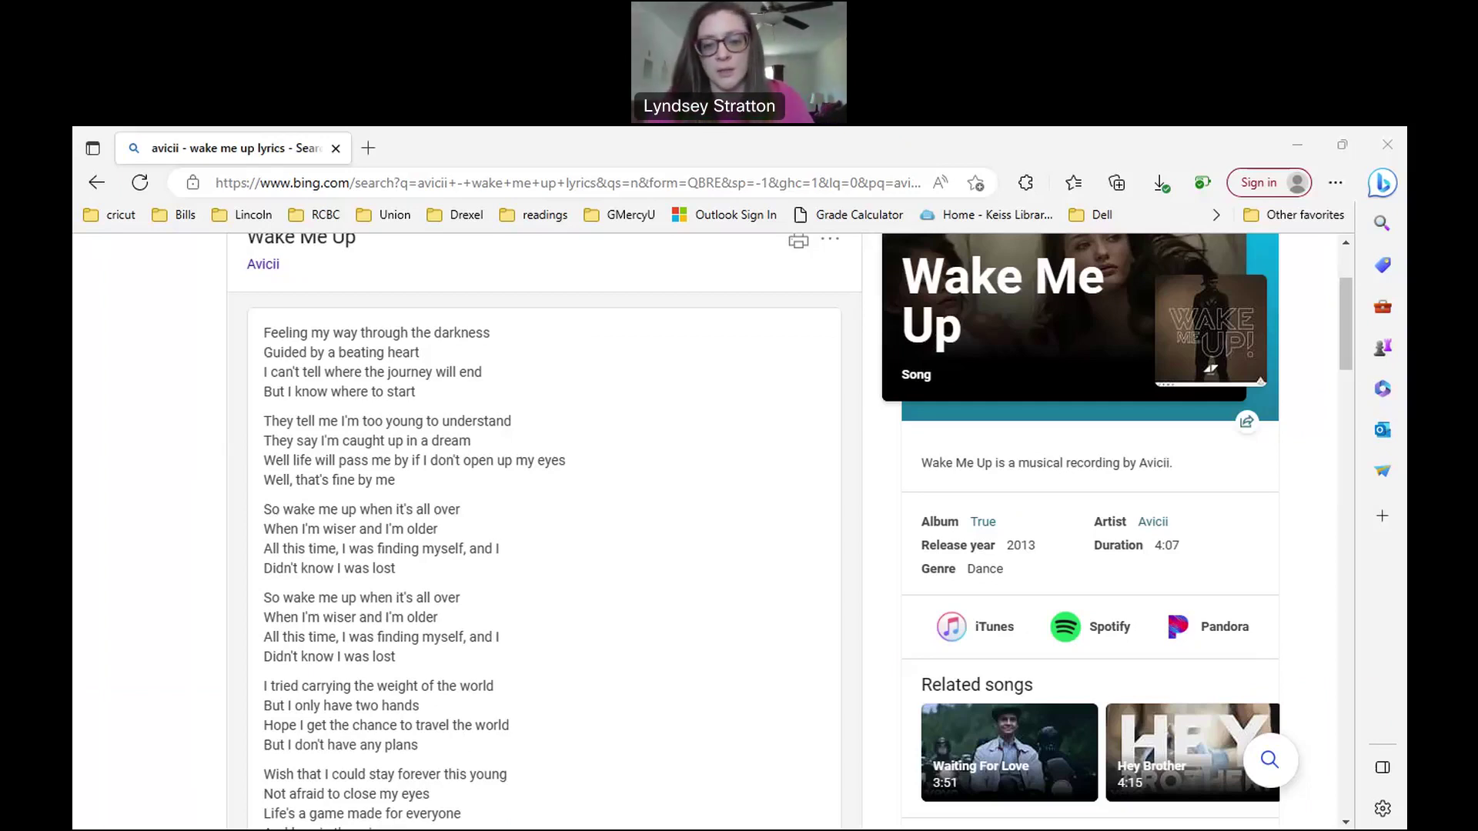
- Scroll through the lyrics, highlight the repeated chorus stanza, then clear the selection
scroll(752, 649, "up", 2)
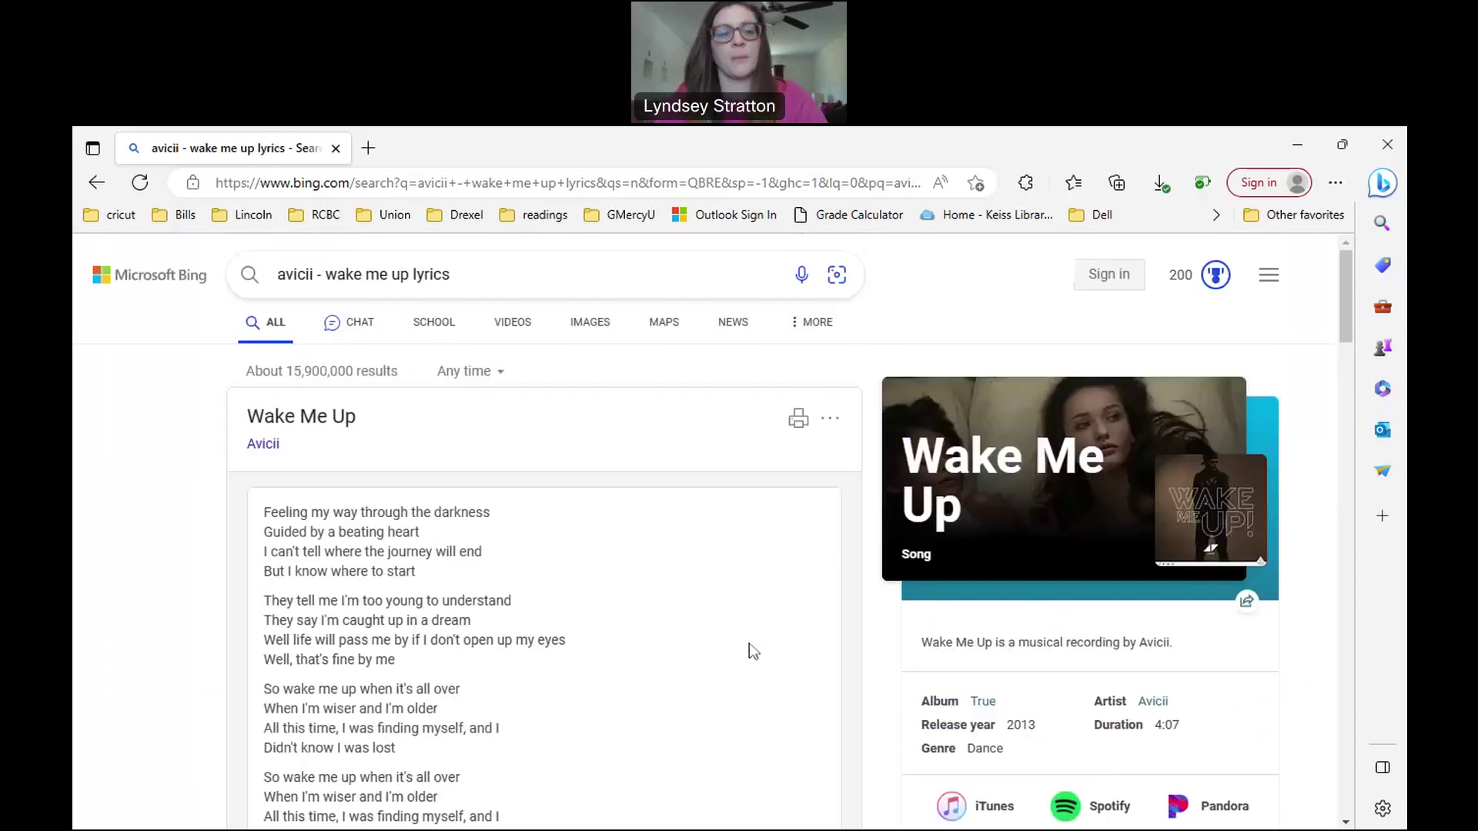
scroll(544, 501, "down", 2)
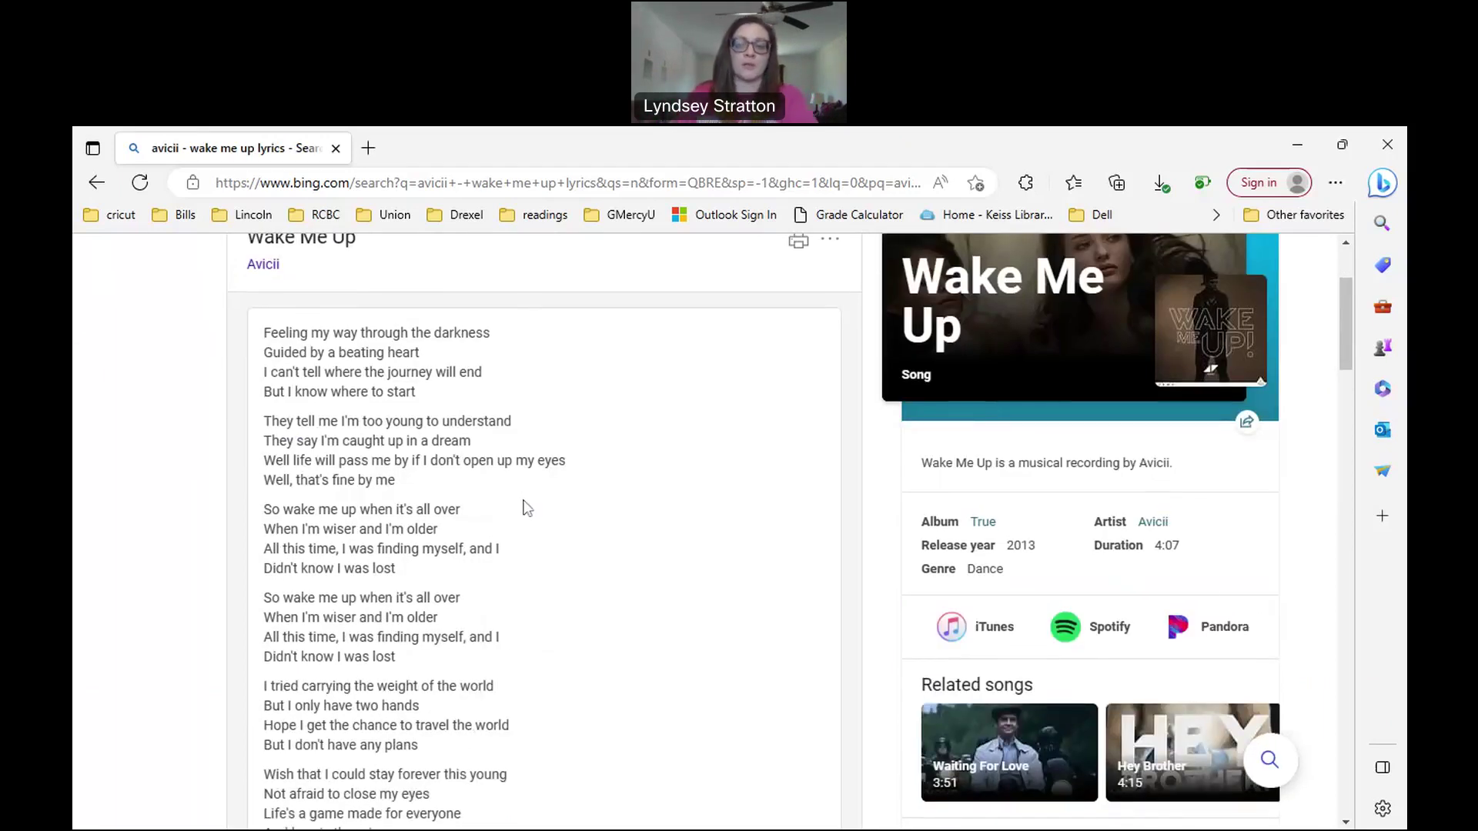
scroll(361, 404, "down", 2)
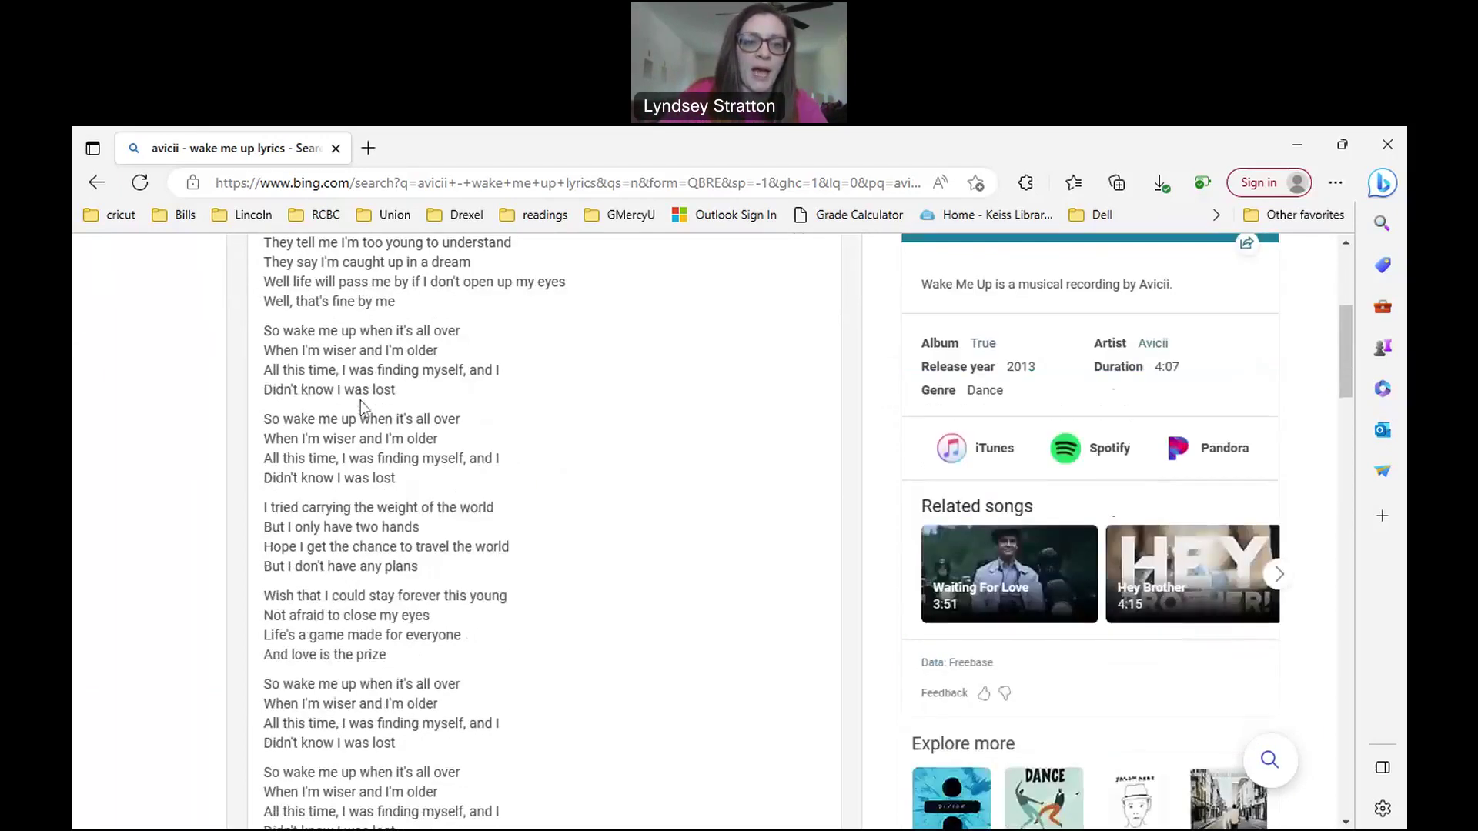
scroll(585, 404, "down", 1)
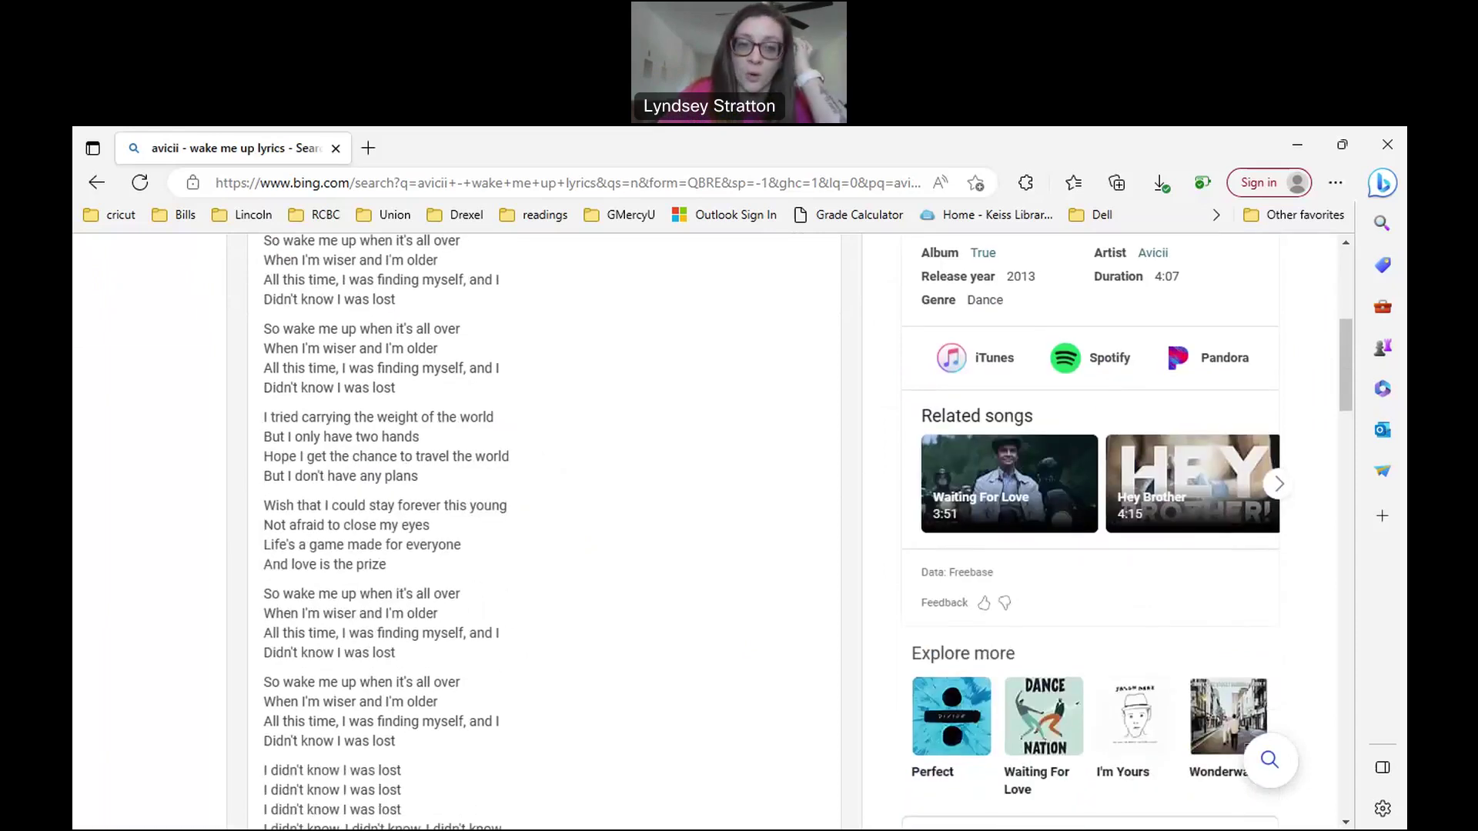
left_click_drag(263, 329, 493, 396)
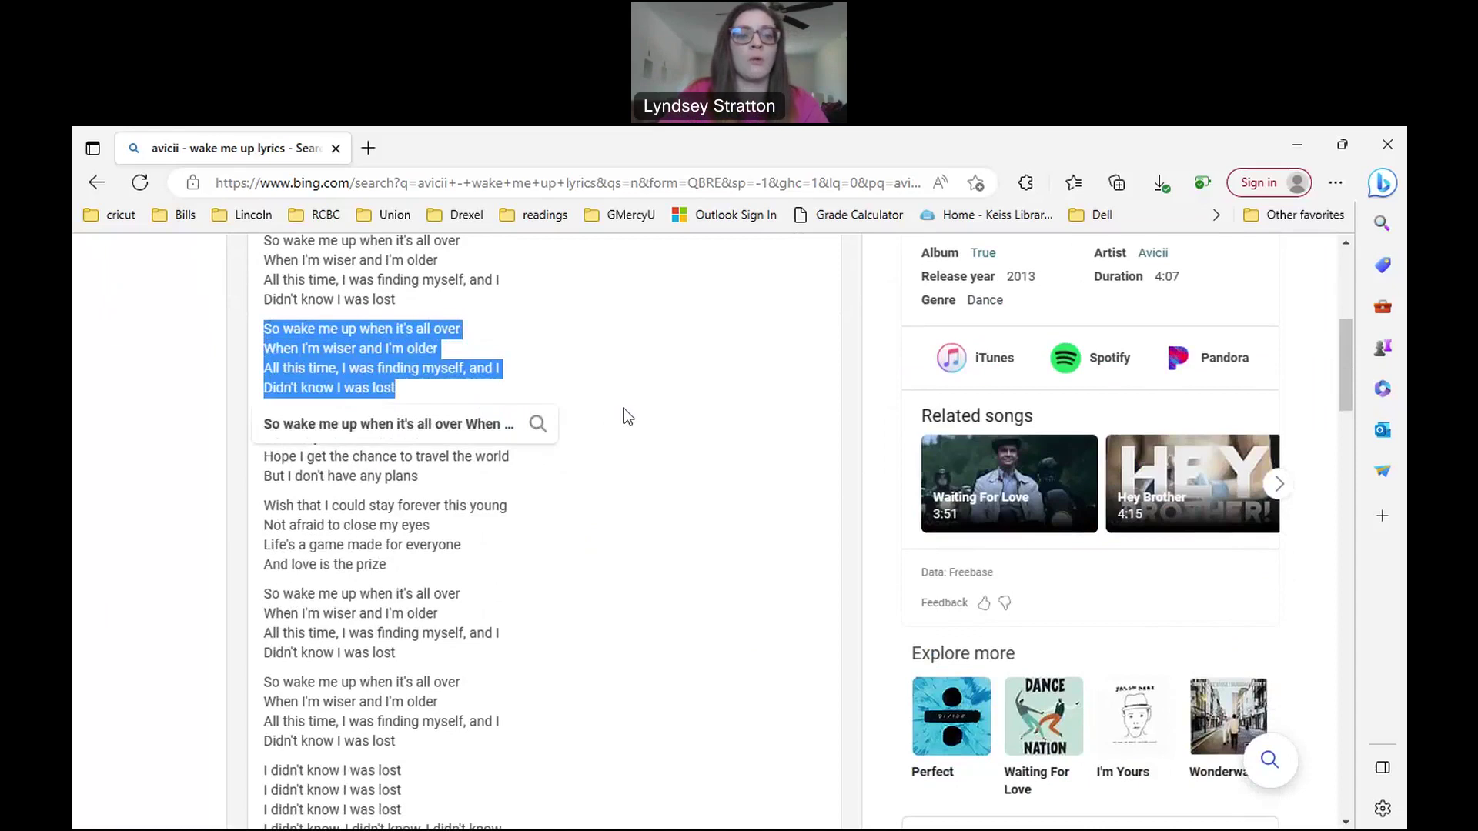
left_click(649, 416)
scroll(612, 432, "up", 3)
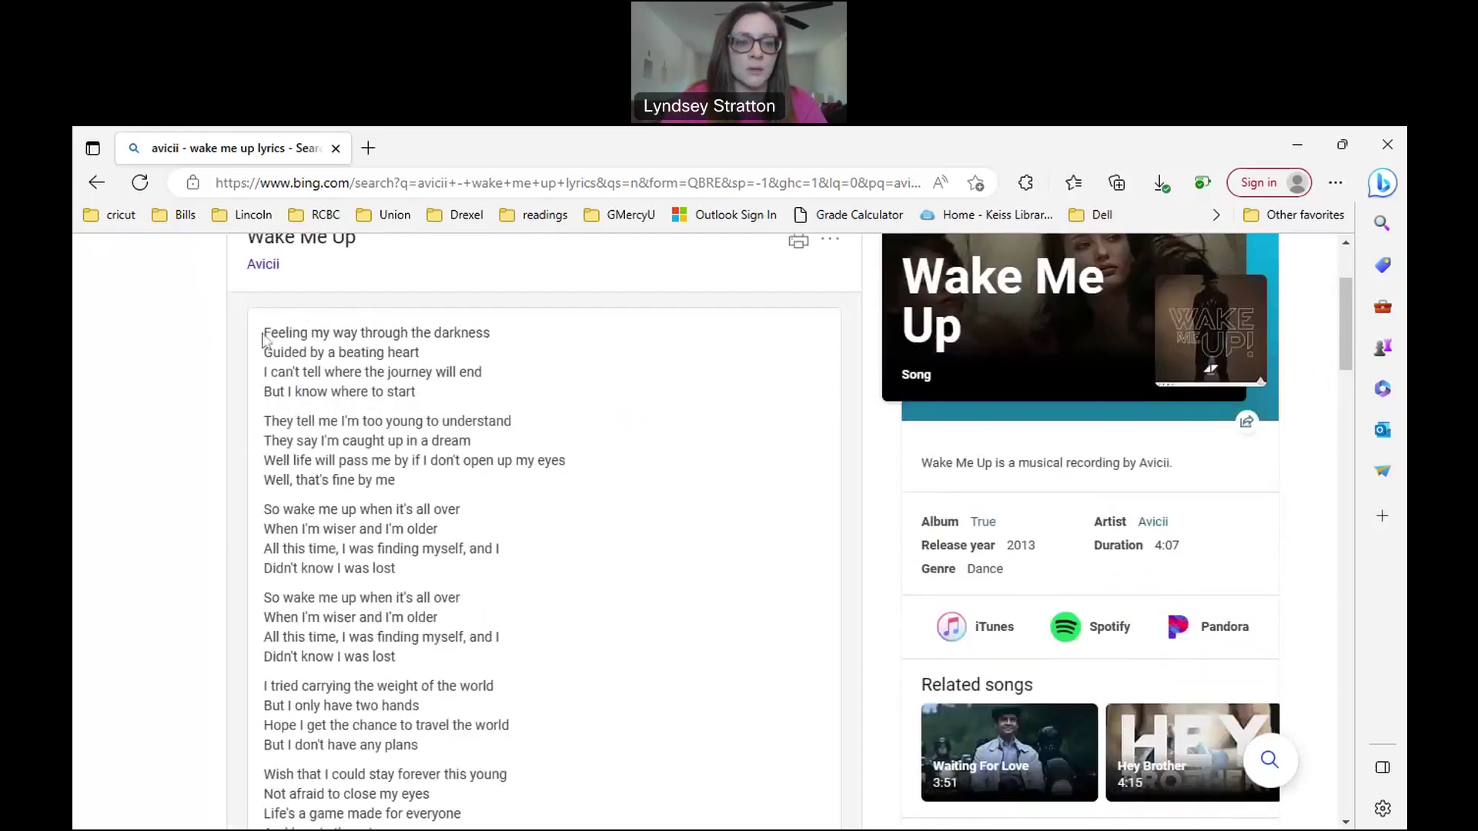
- Select the stanza beginning 'They tell me', check another window, then deselect it
left_click_drag(264, 421, 520, 489)
scroll(521, 490, "down", 1)
key("alt+Tab")
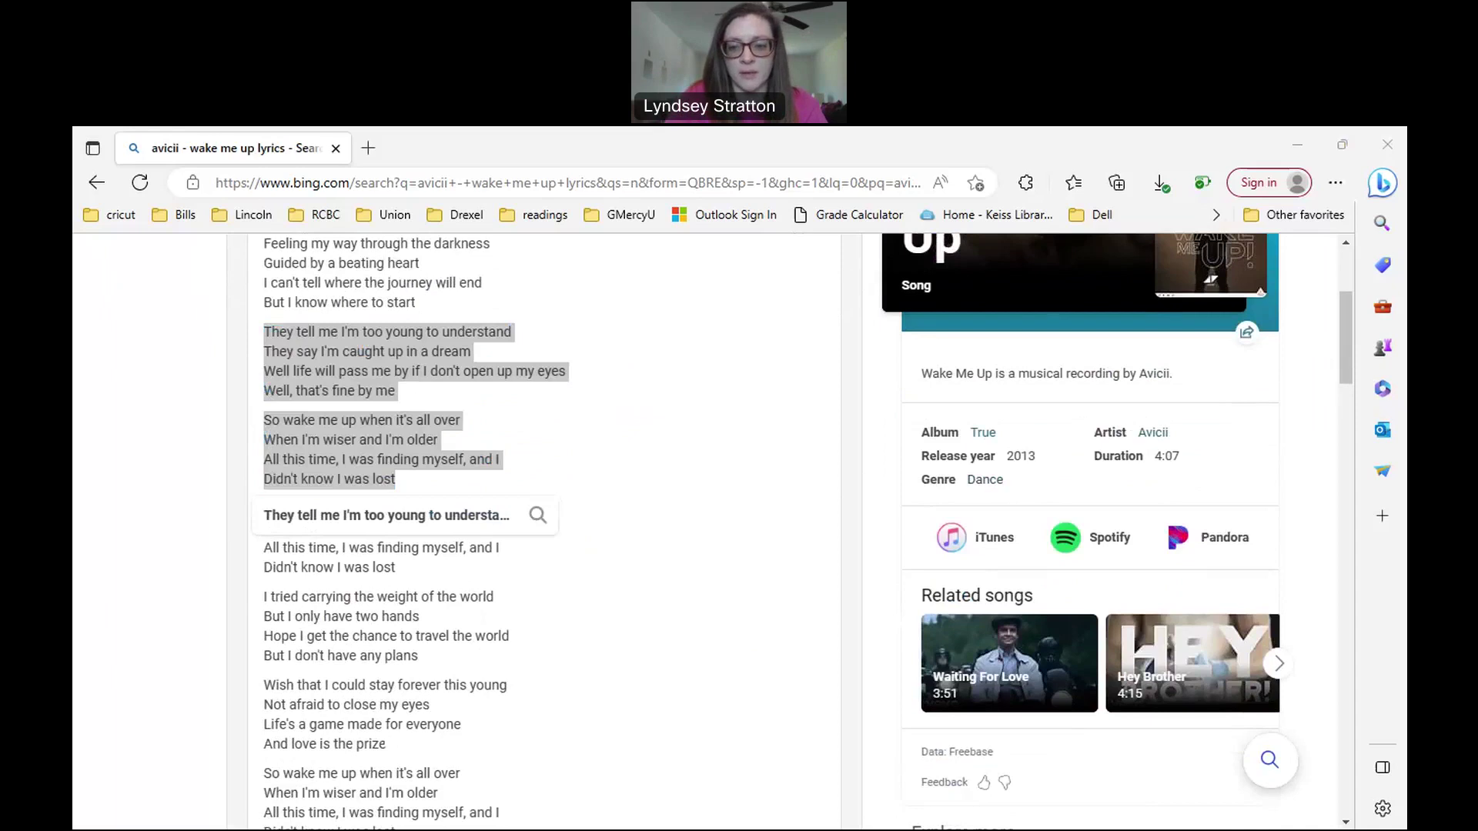
key("alt+Tab")
left_click(501, 619)
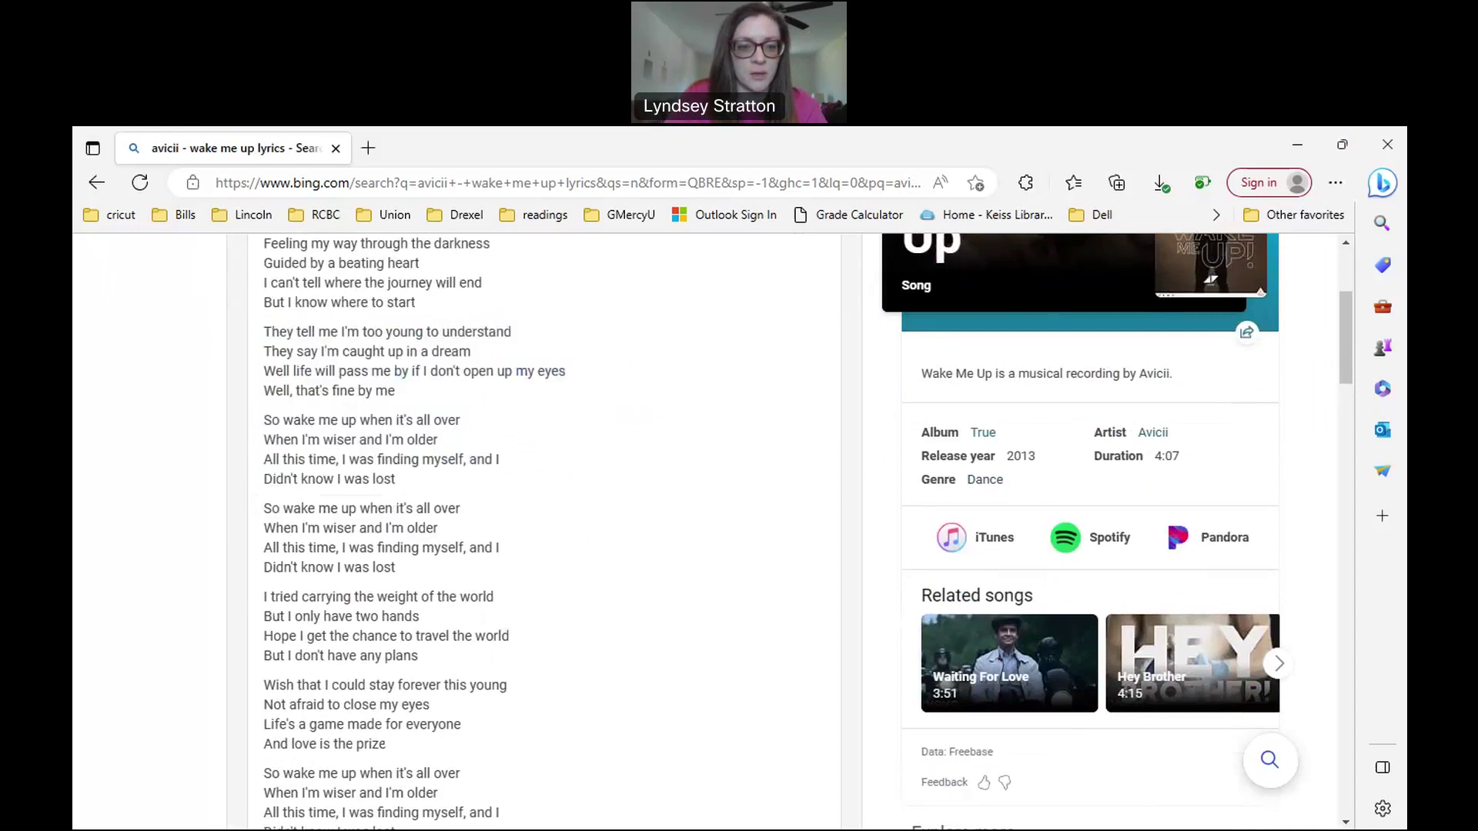
- Highlight the stanza about carrying the weight of the world, deselect it, and scroll the lyrics
left_click_drag(264, 596, 485, 743)
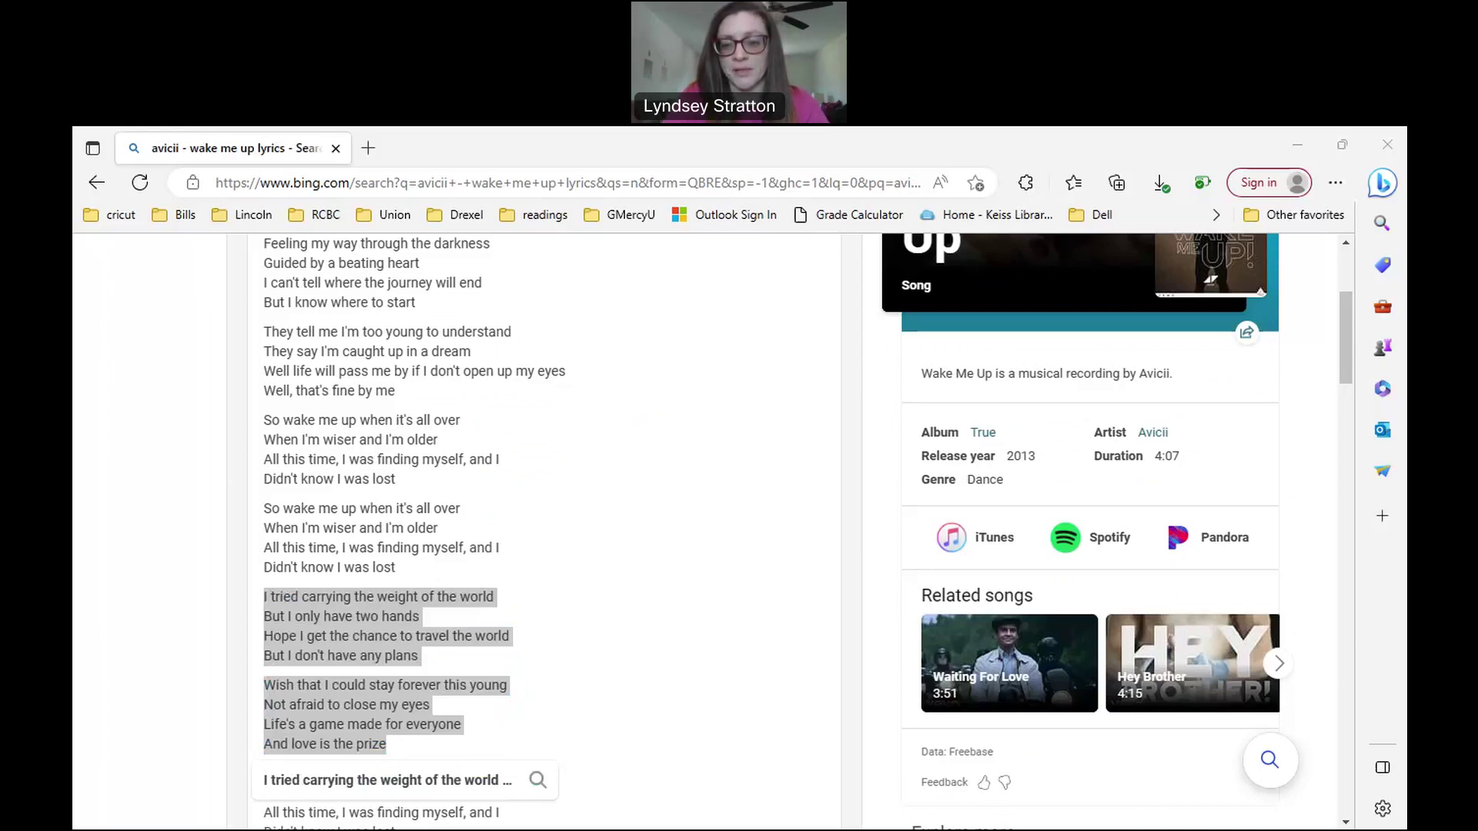
left_click(681, 554)
scroll(681, 554, "down", 4)
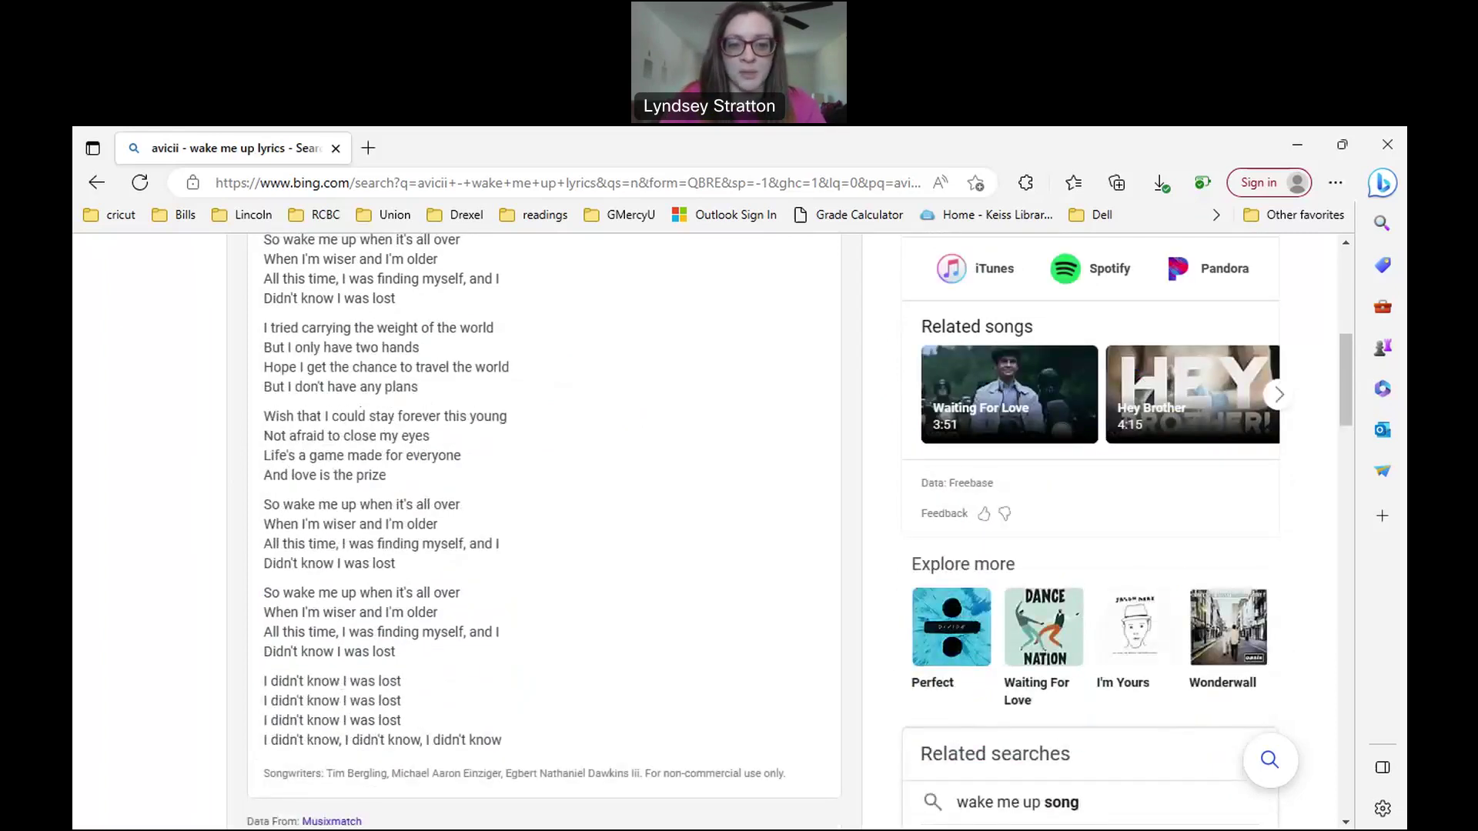
scroll(758, 639, "up", 12)
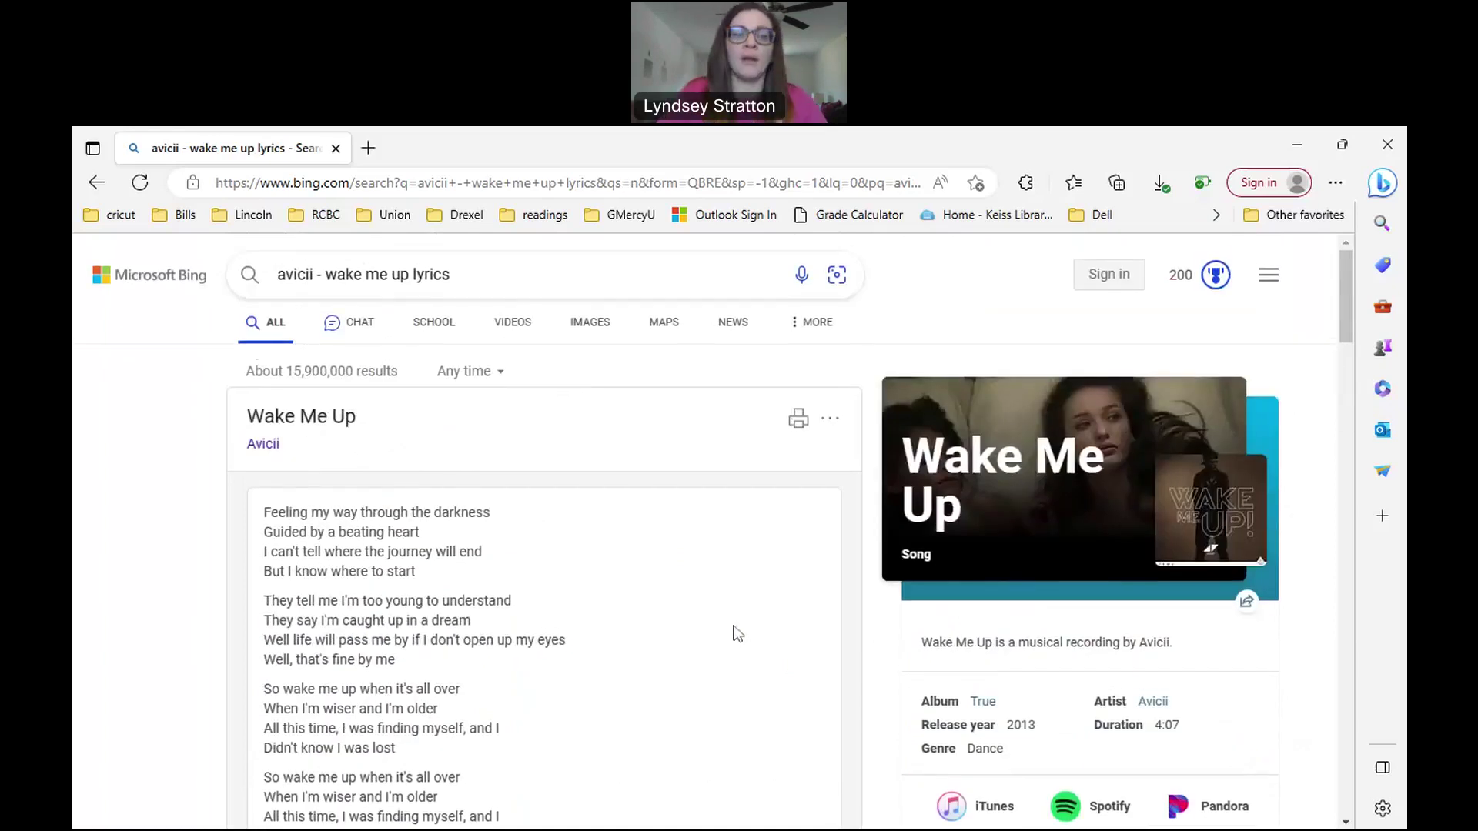
- Open a Bing search for Avicii in a new tab and browse his videos, albums and Wikipedia summary
left_click(263, 444)
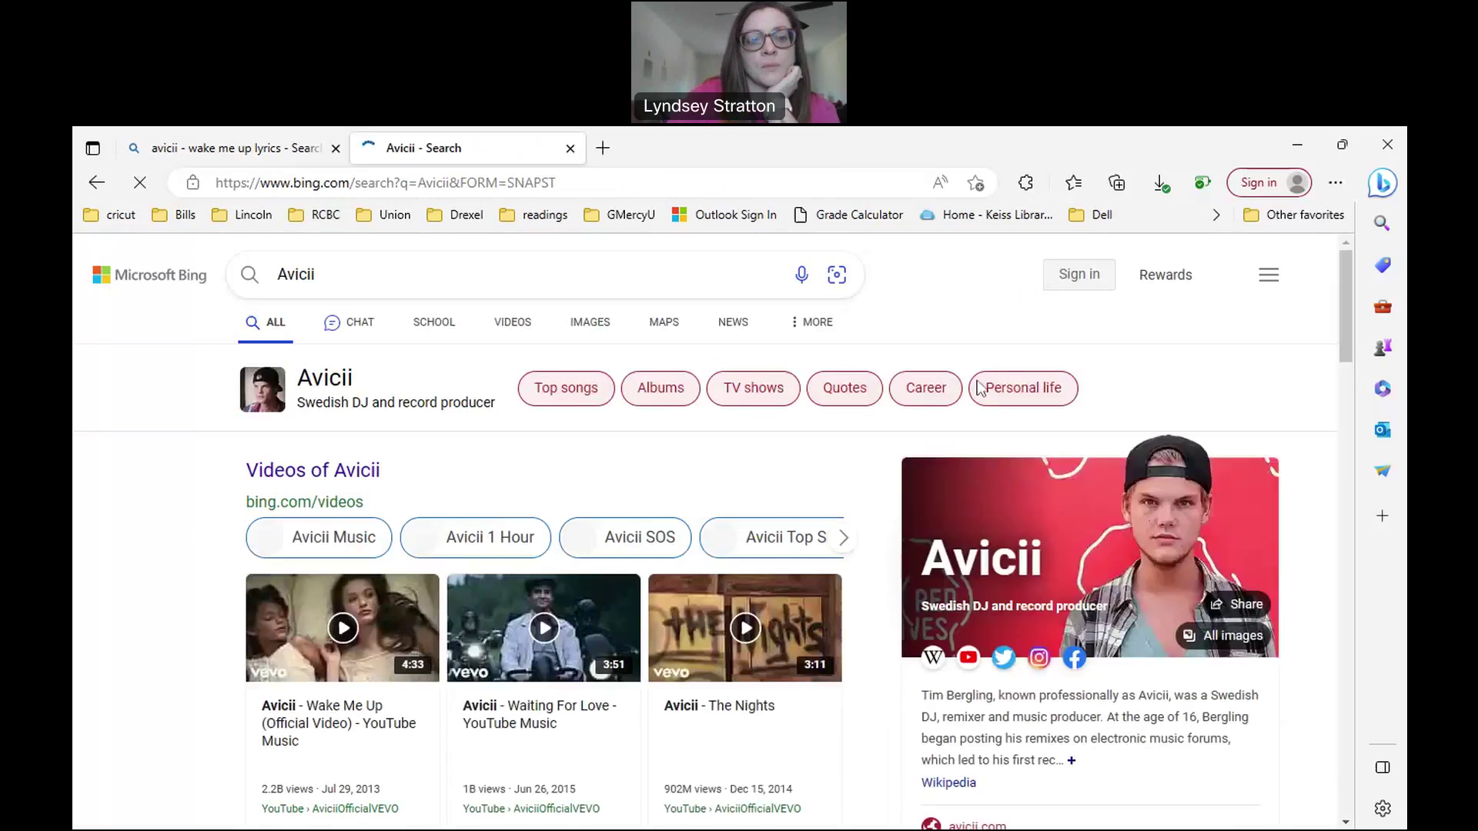
scroll(203, 567, "down", 3)
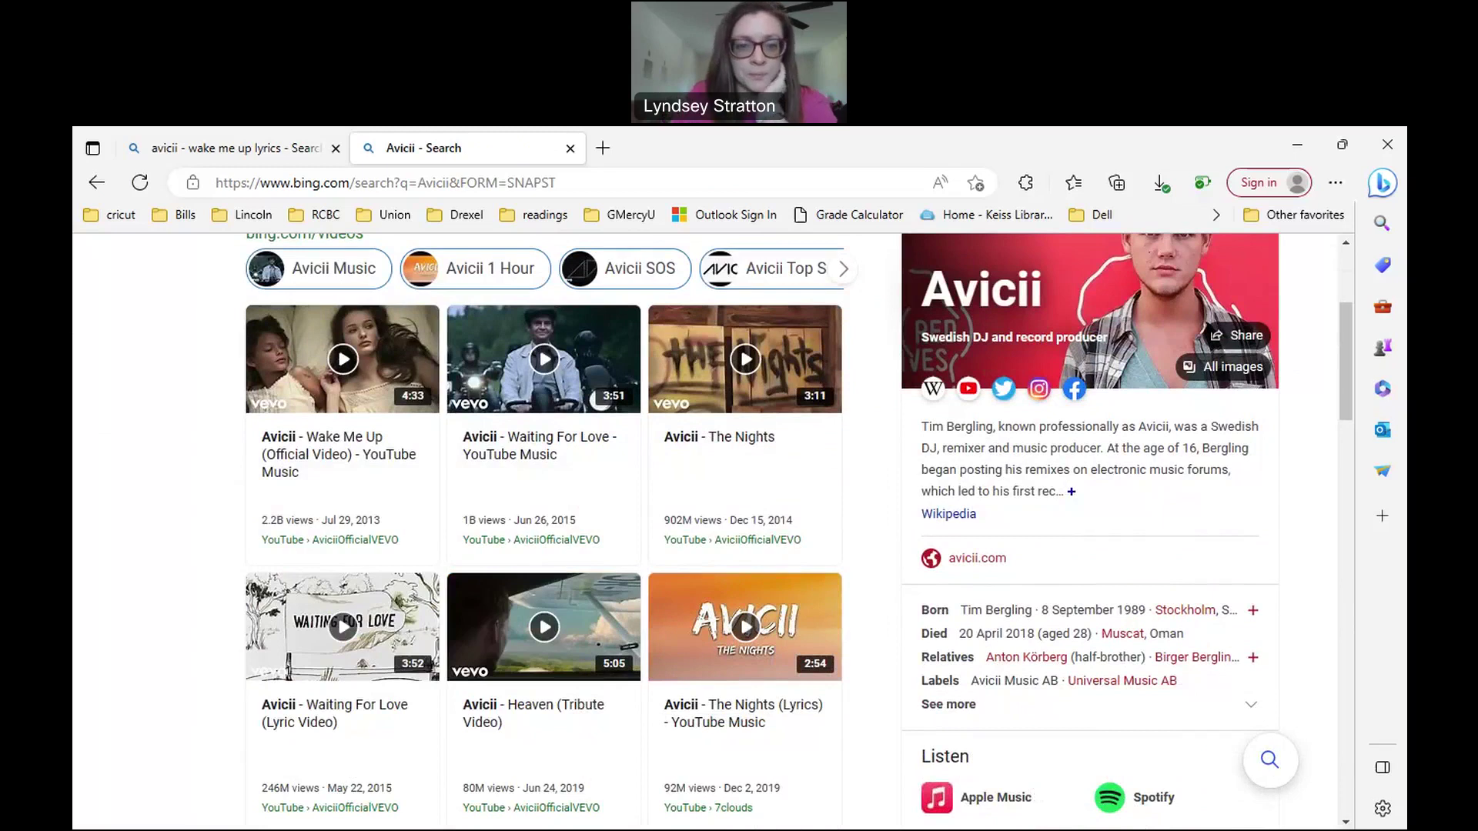
scroll(981, 645, "up", 2)
scroll(981, 645, "down", 3)
scroll(980, 647, "down", 5)
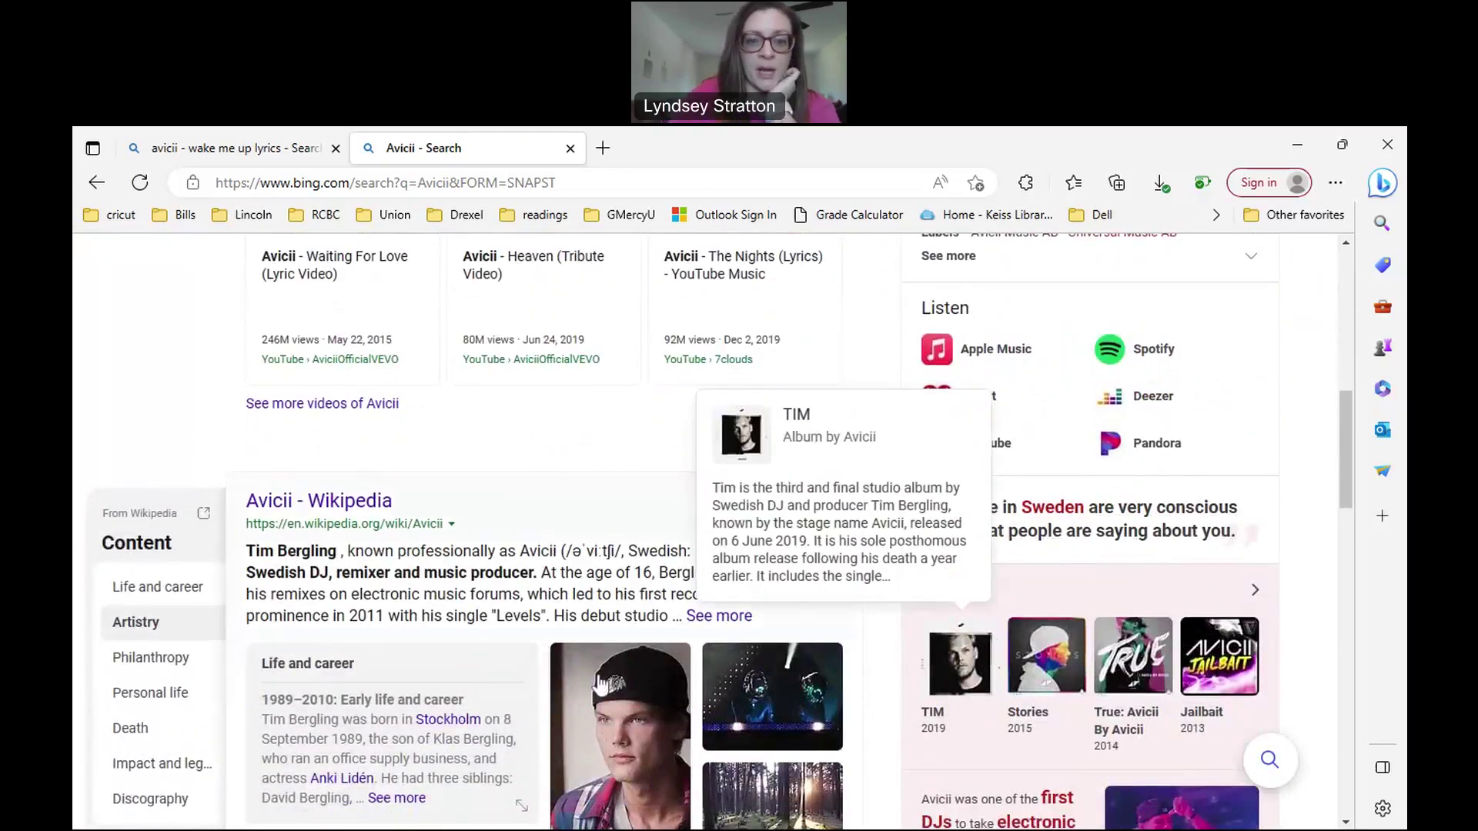
scroll(478, 658, "down", 2)
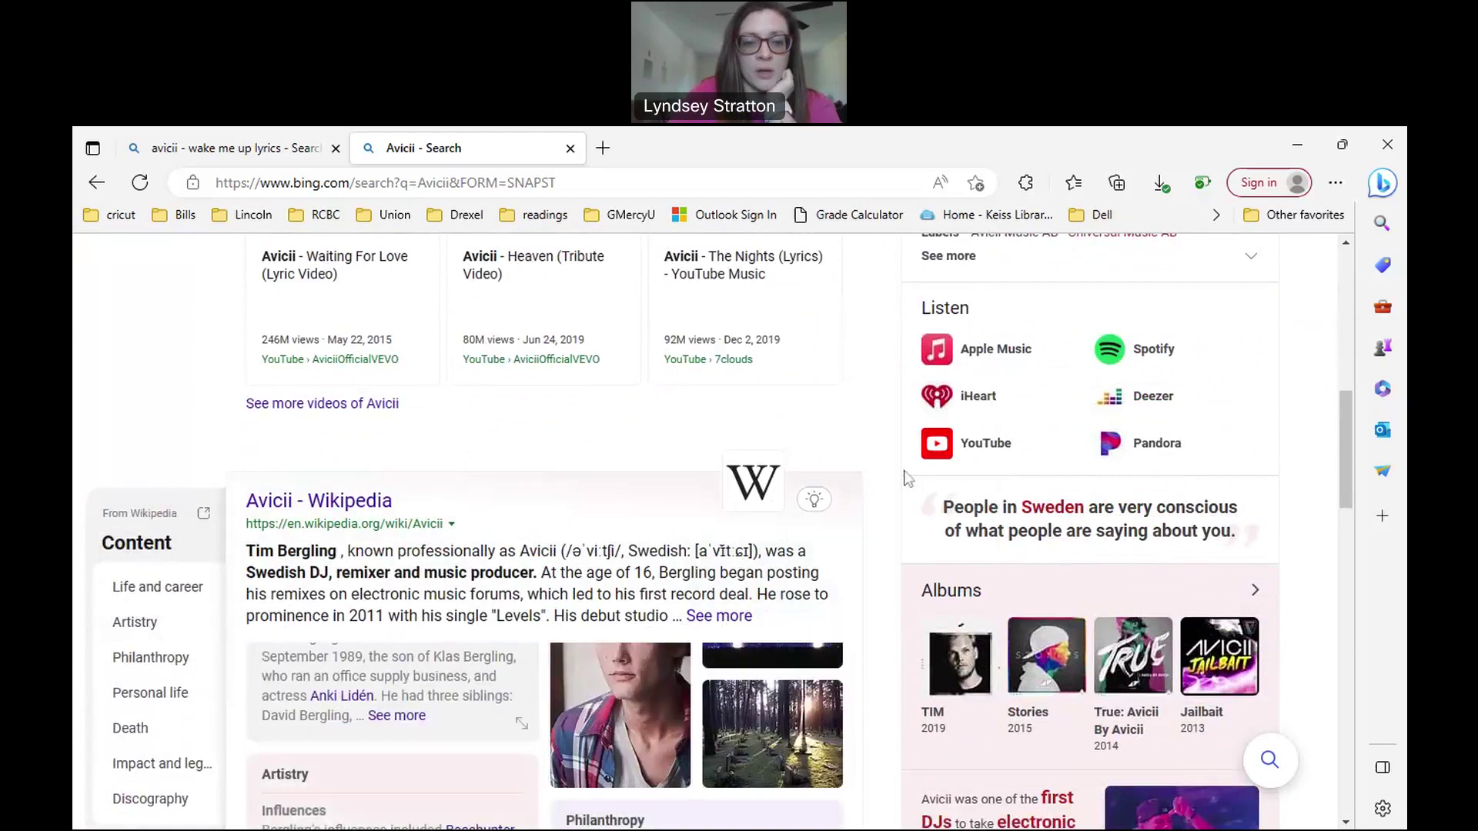
scroll(871, 524, "down", 2)
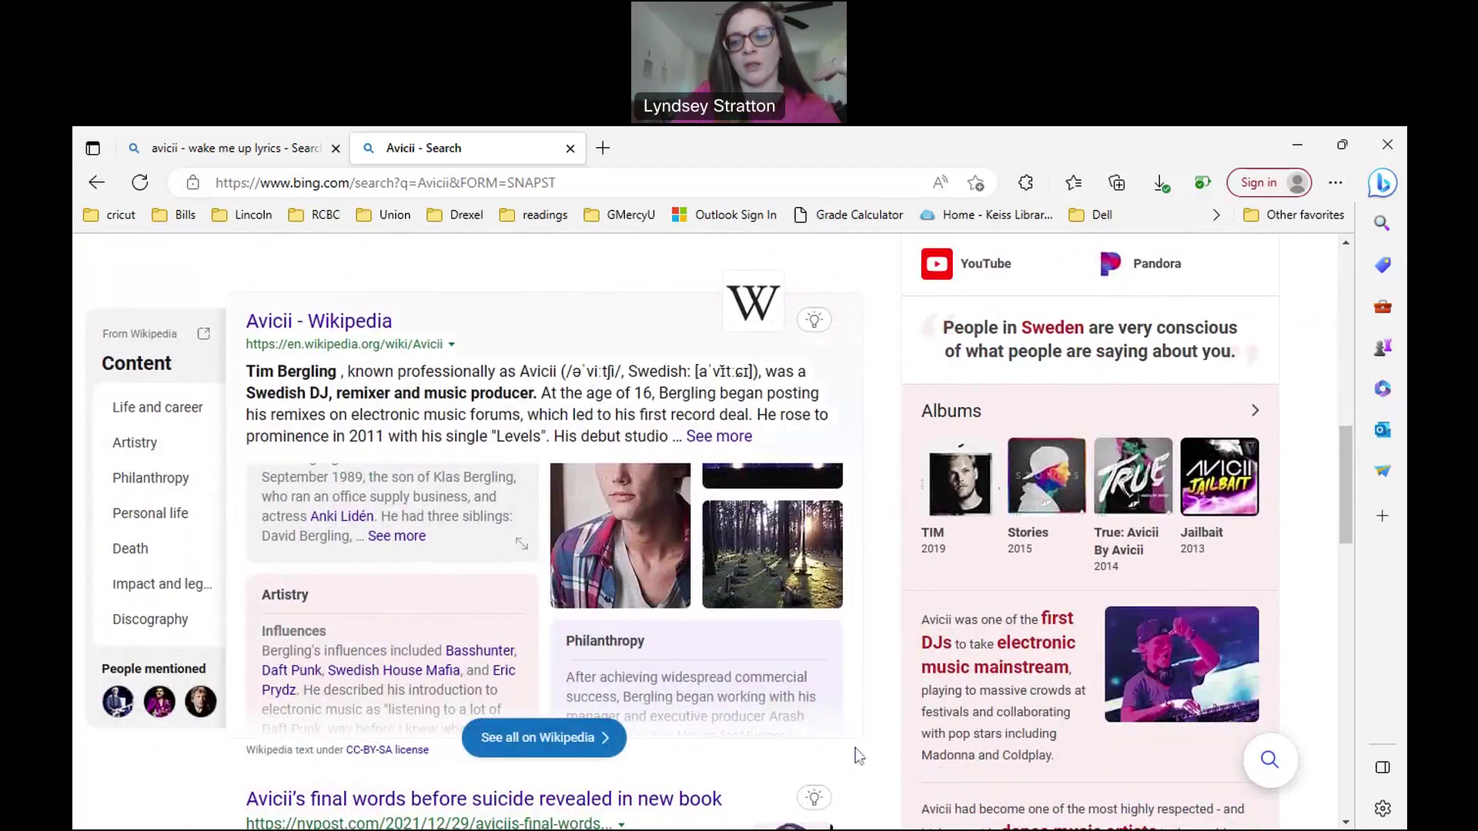
scroll(885, 667, "down", 2)
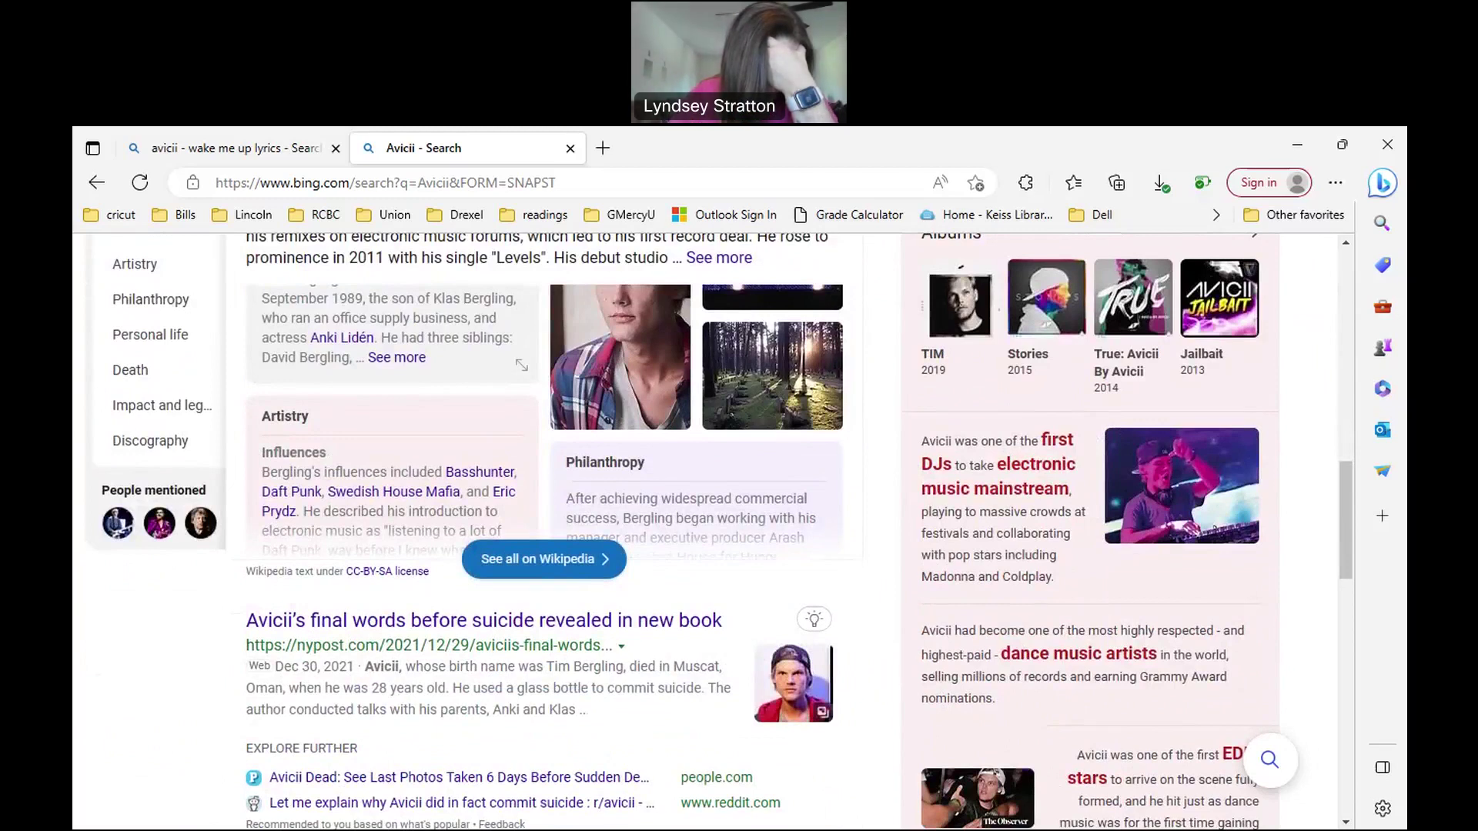
scroll(913, 668, "up", 1)
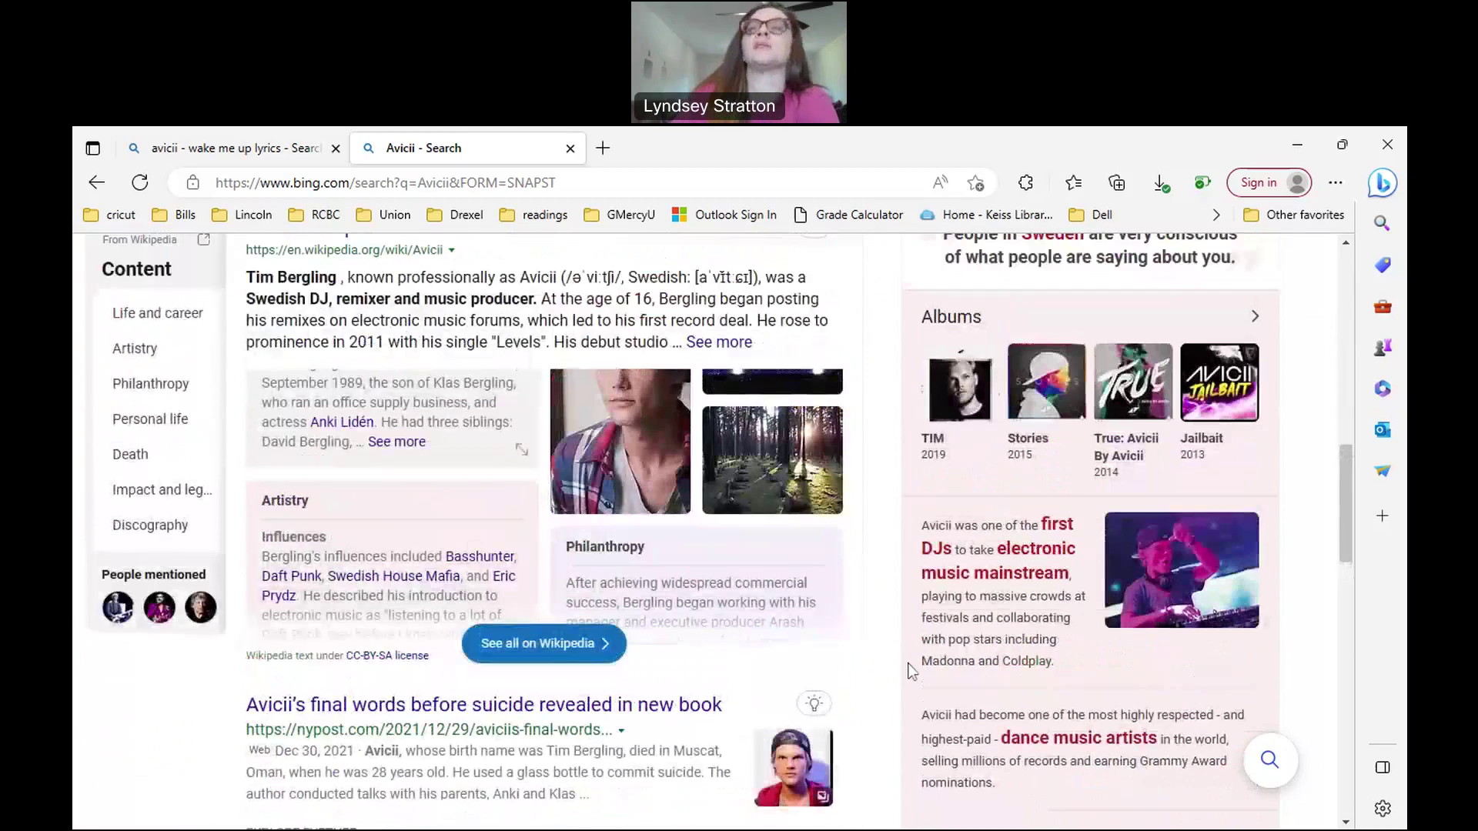
scroll(911, 666, "down", 1)
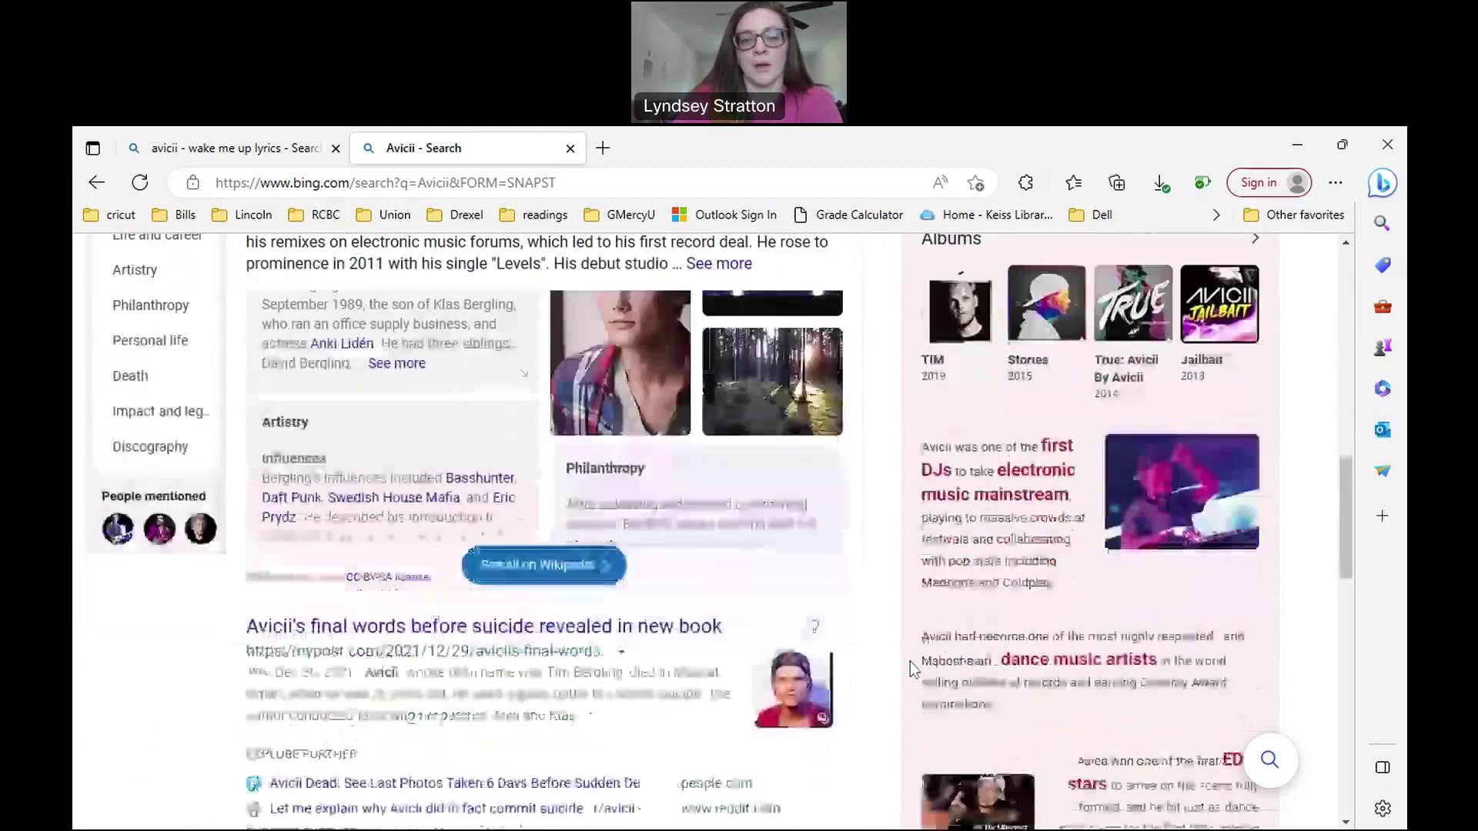
- Open the New York Post article on Avicii's final words and scroll down to his journal quotes
left_click(639, 616)
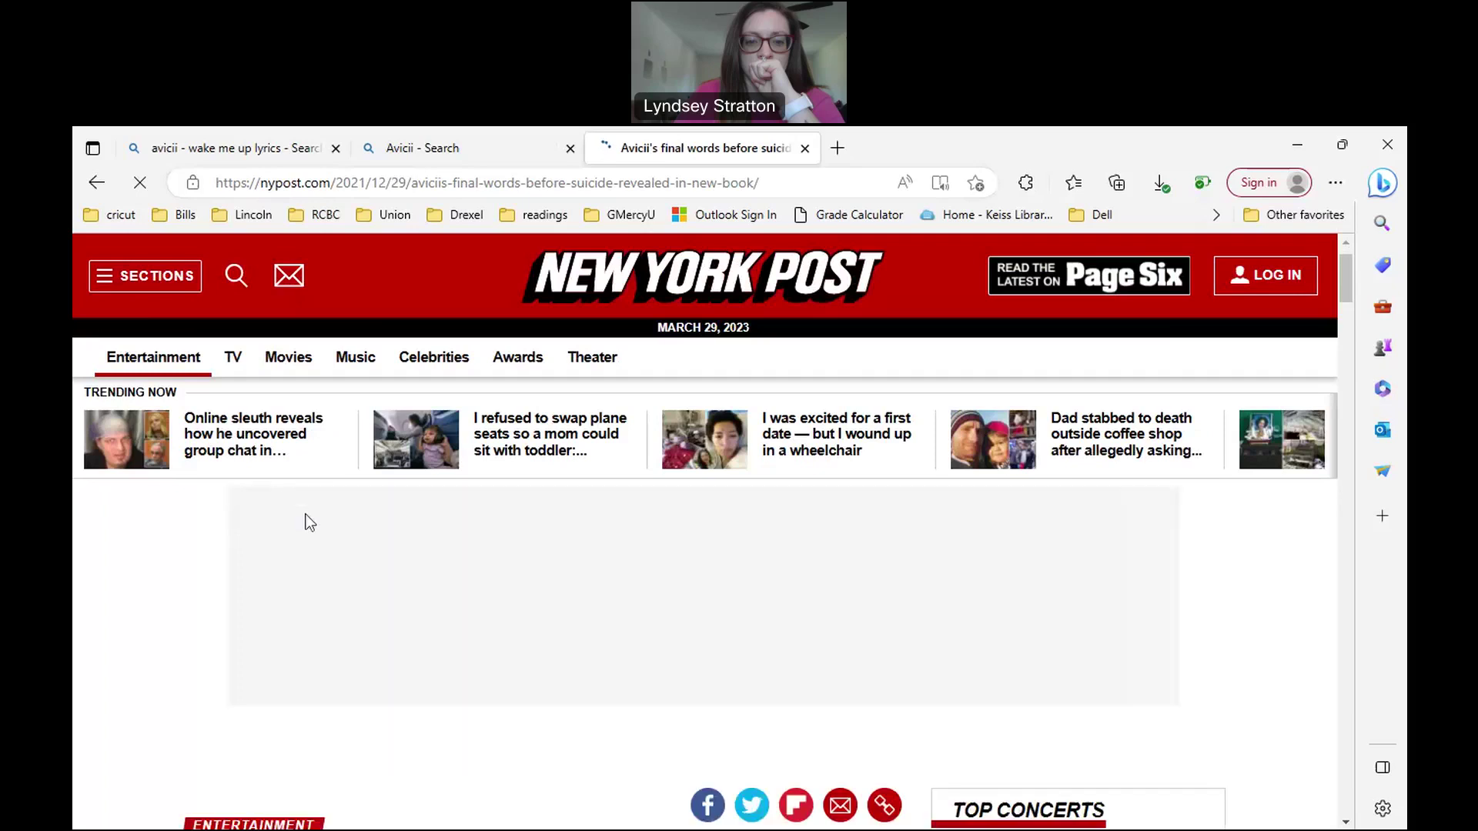
scroll(1117, 512, "down", 5)
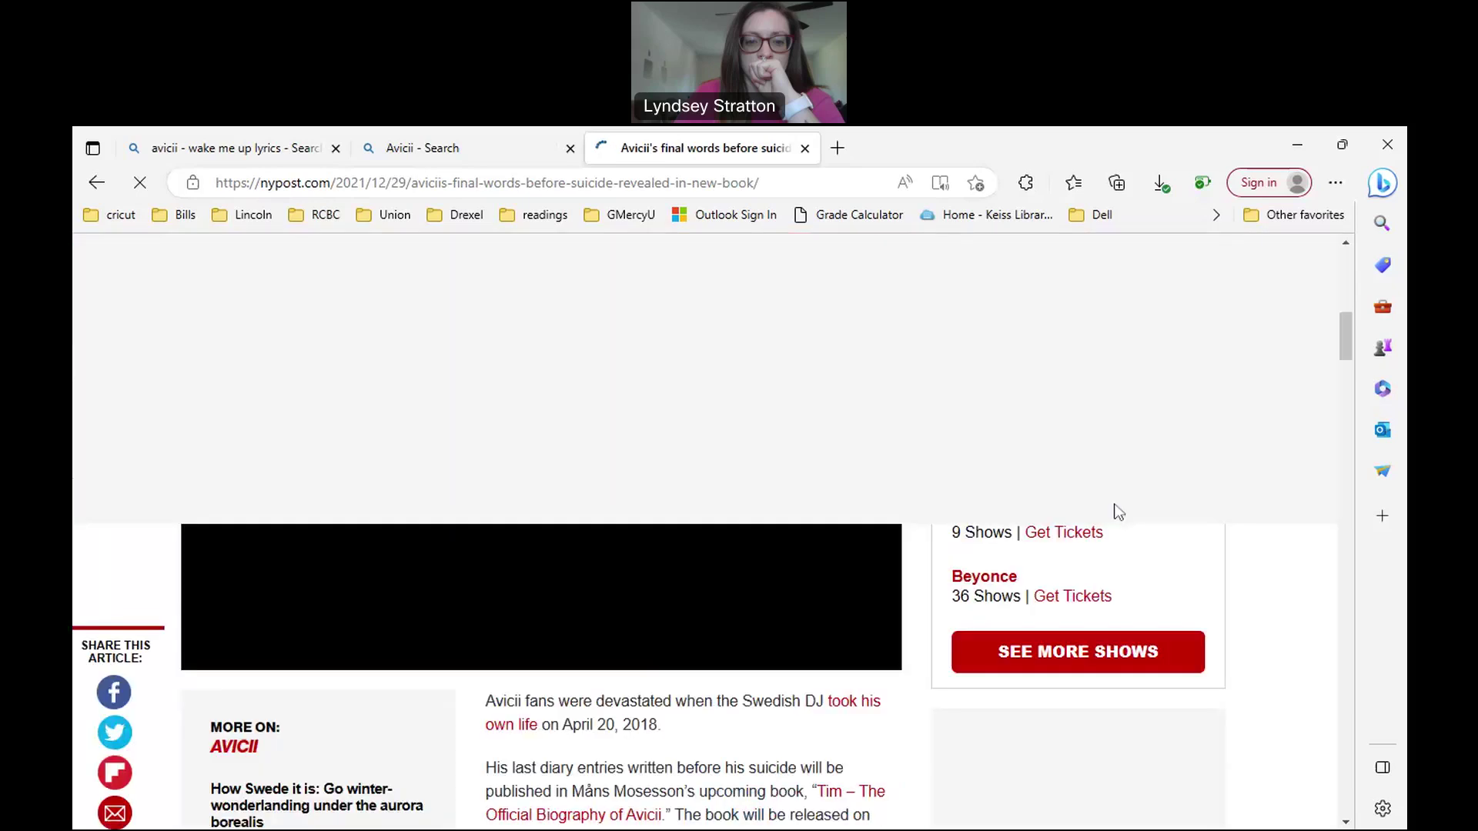
scroll(1109, 539, "down", 3)
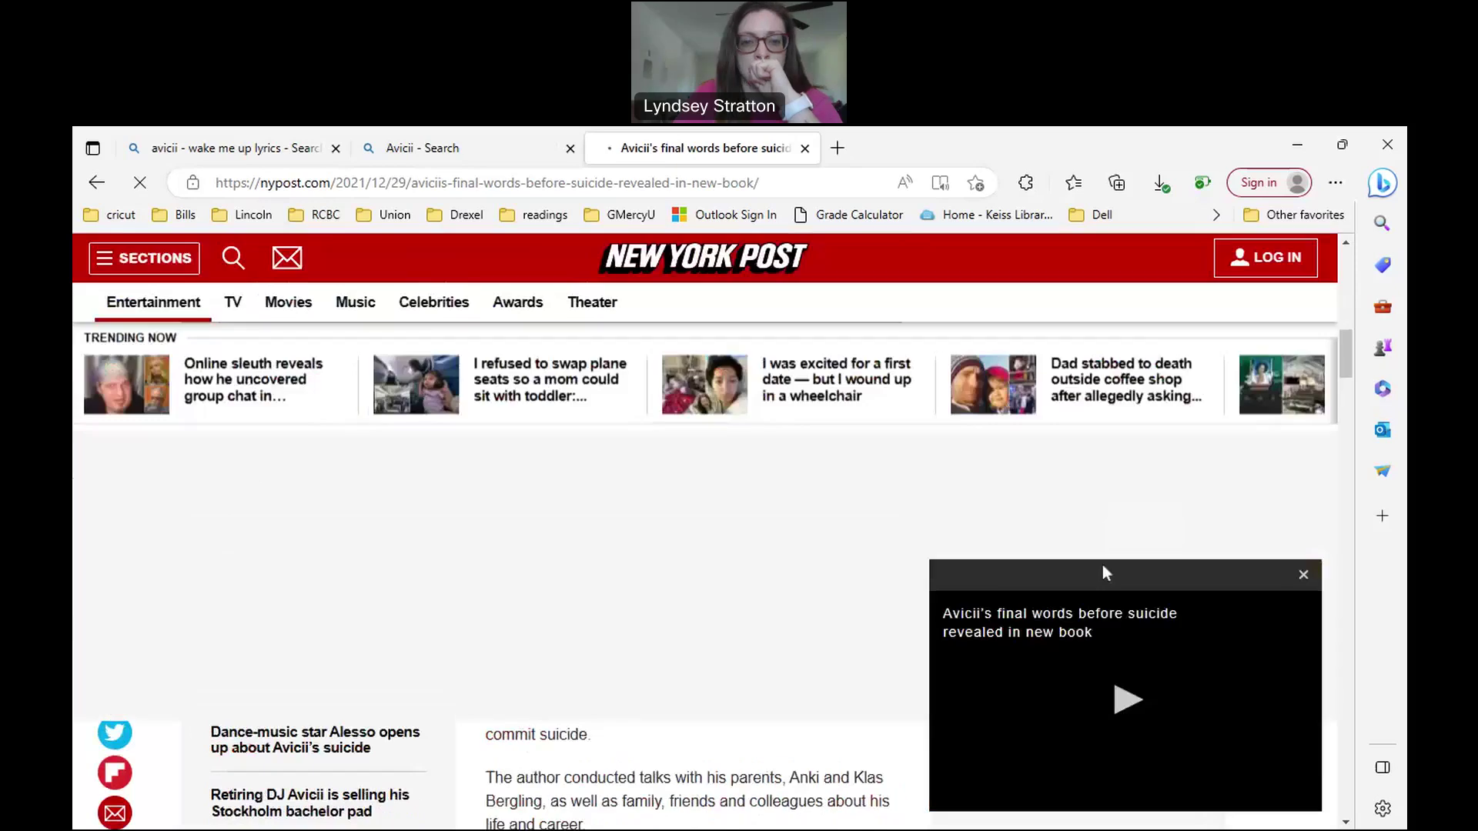
scroll(1102, 565, "down", 1)
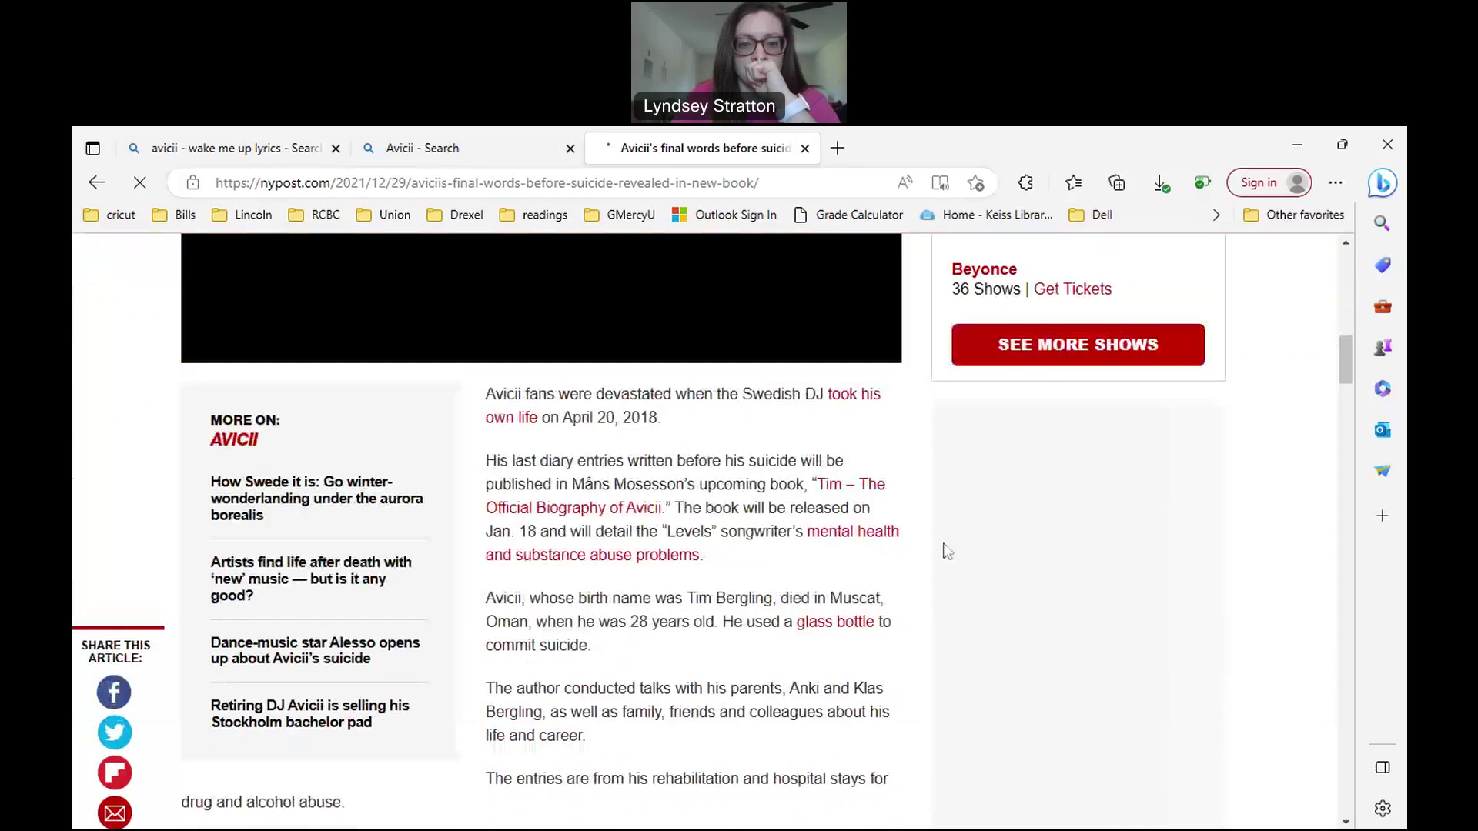
scroll(947, 552, "down", 1)
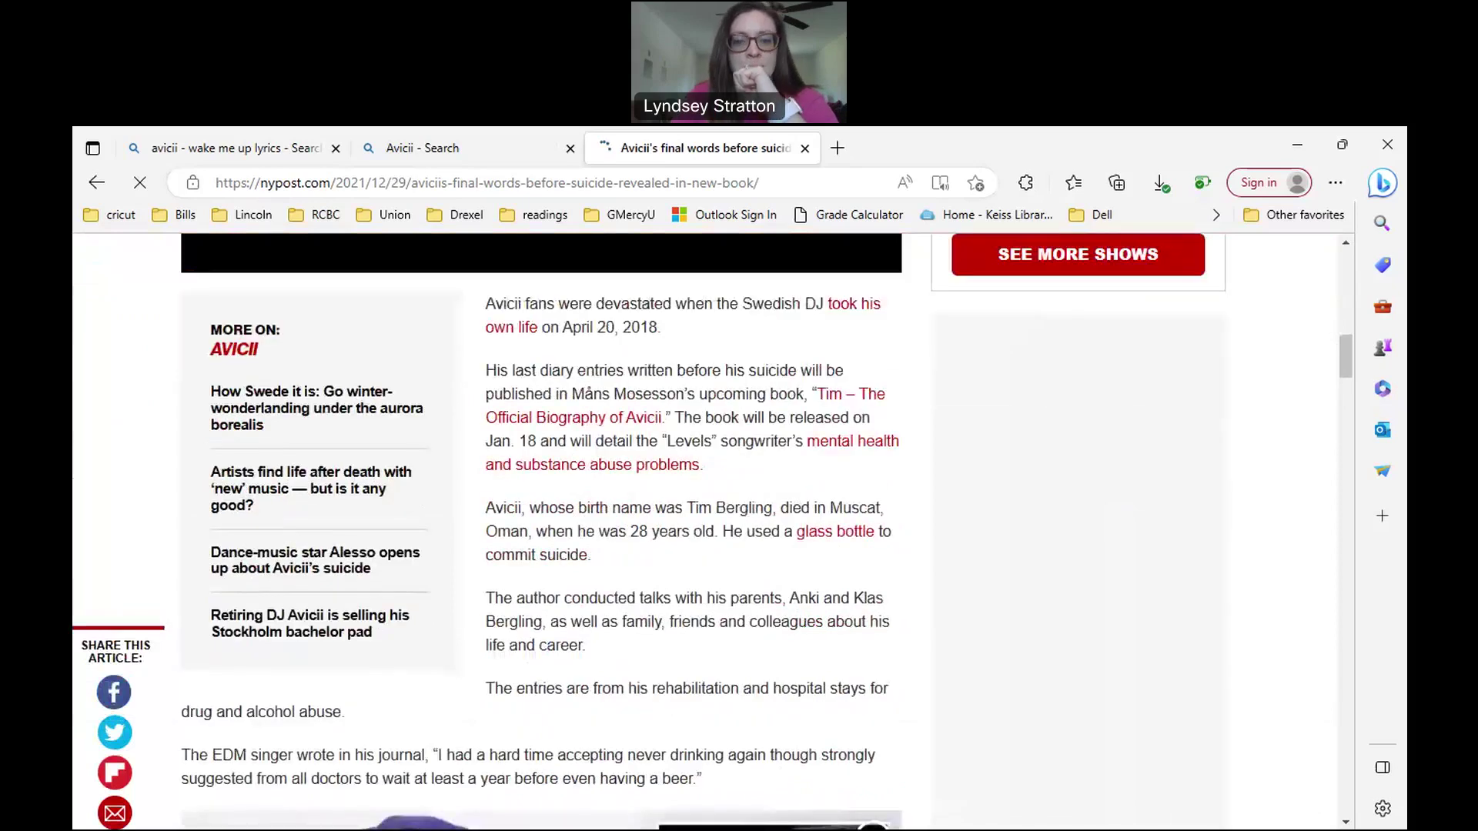
scroll(541, 531, "down", 2)
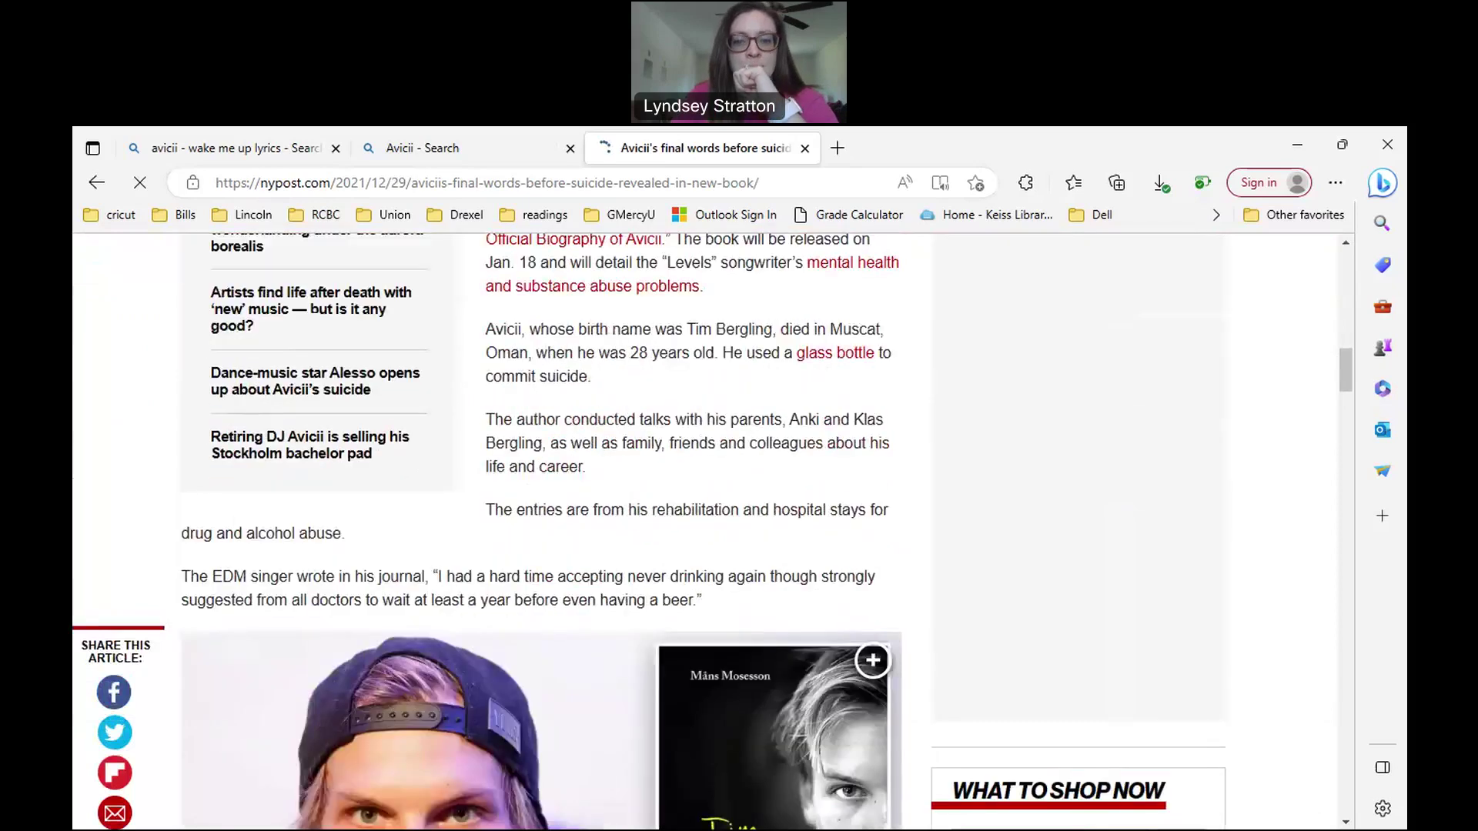
scroll(868, 484, "down", 6)
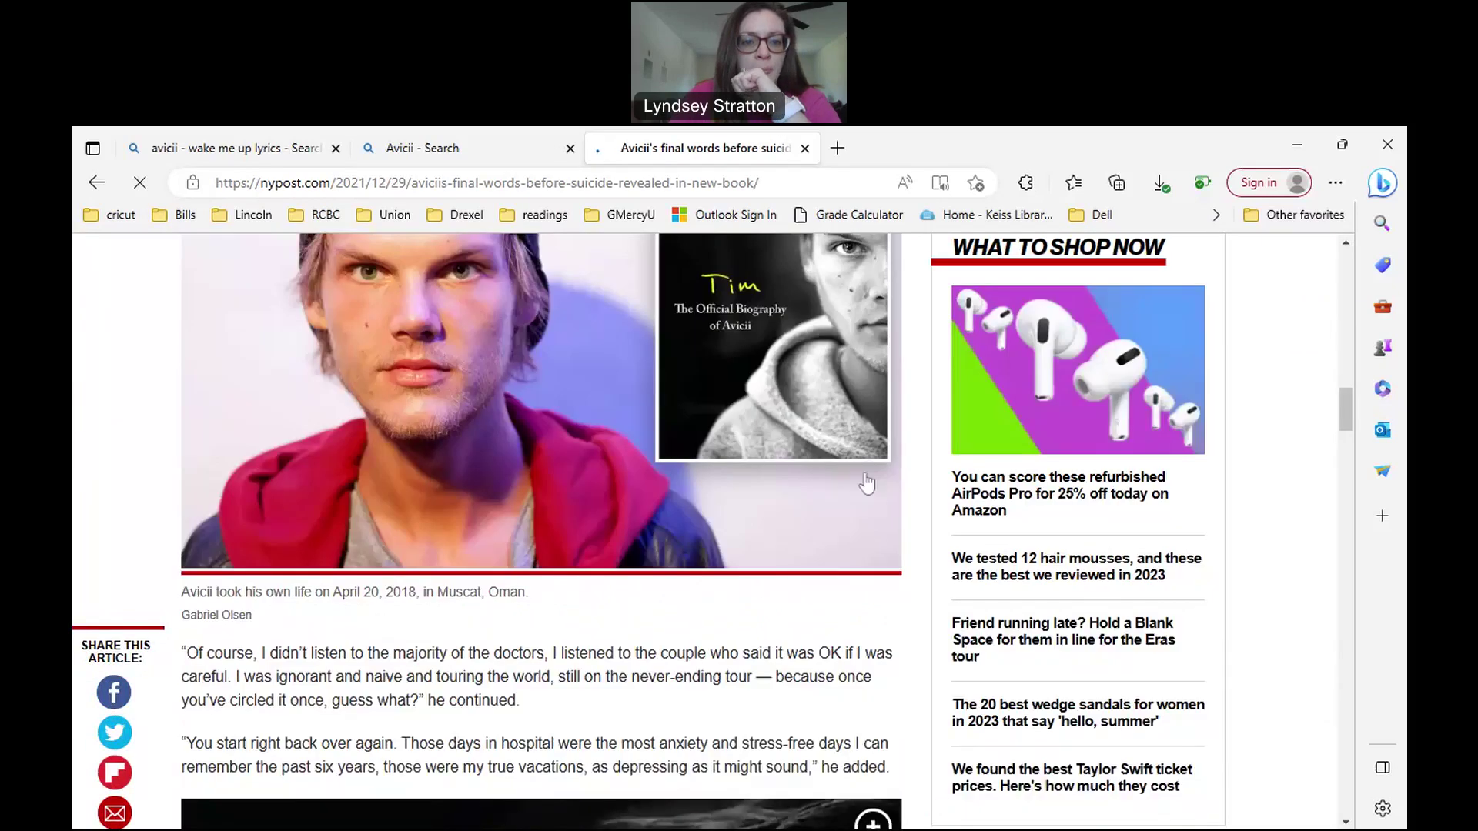
scroll(867, 483, "down", 2)
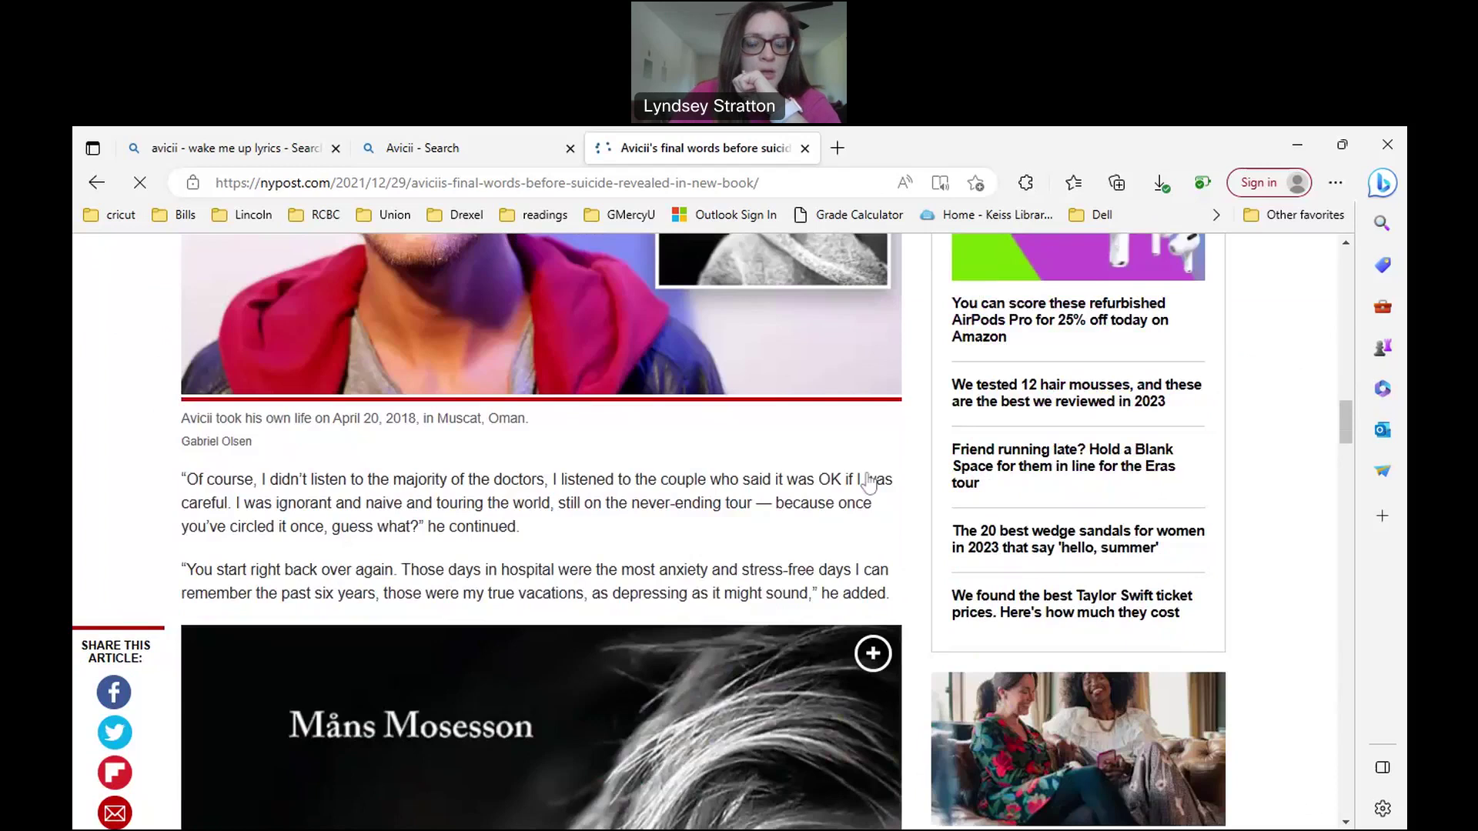
scroll(868, 484, "down", 5)
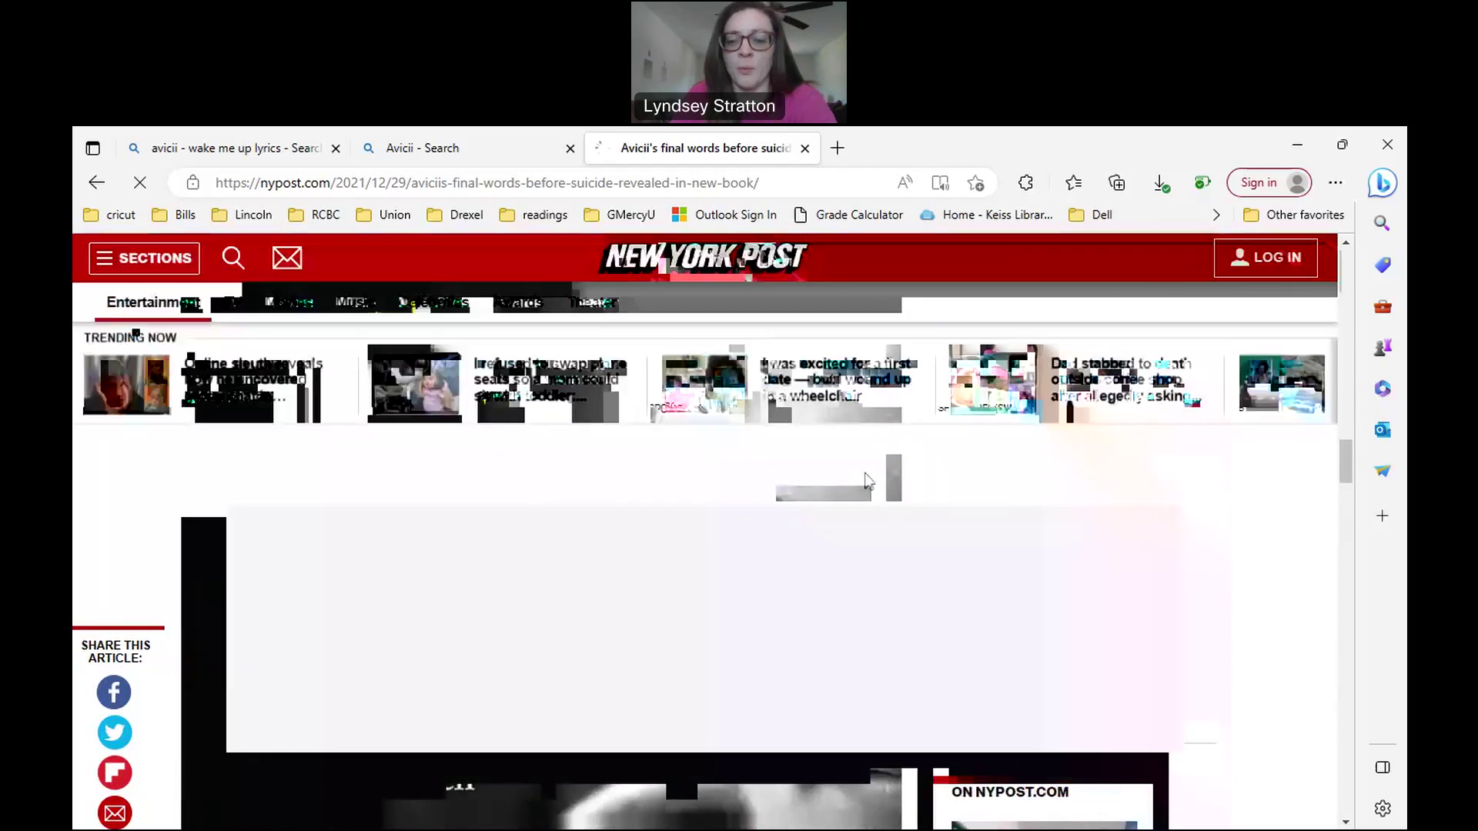
- Return to the Bing 'Avicii - Search' tab
key("ctrl+shift+Tab")
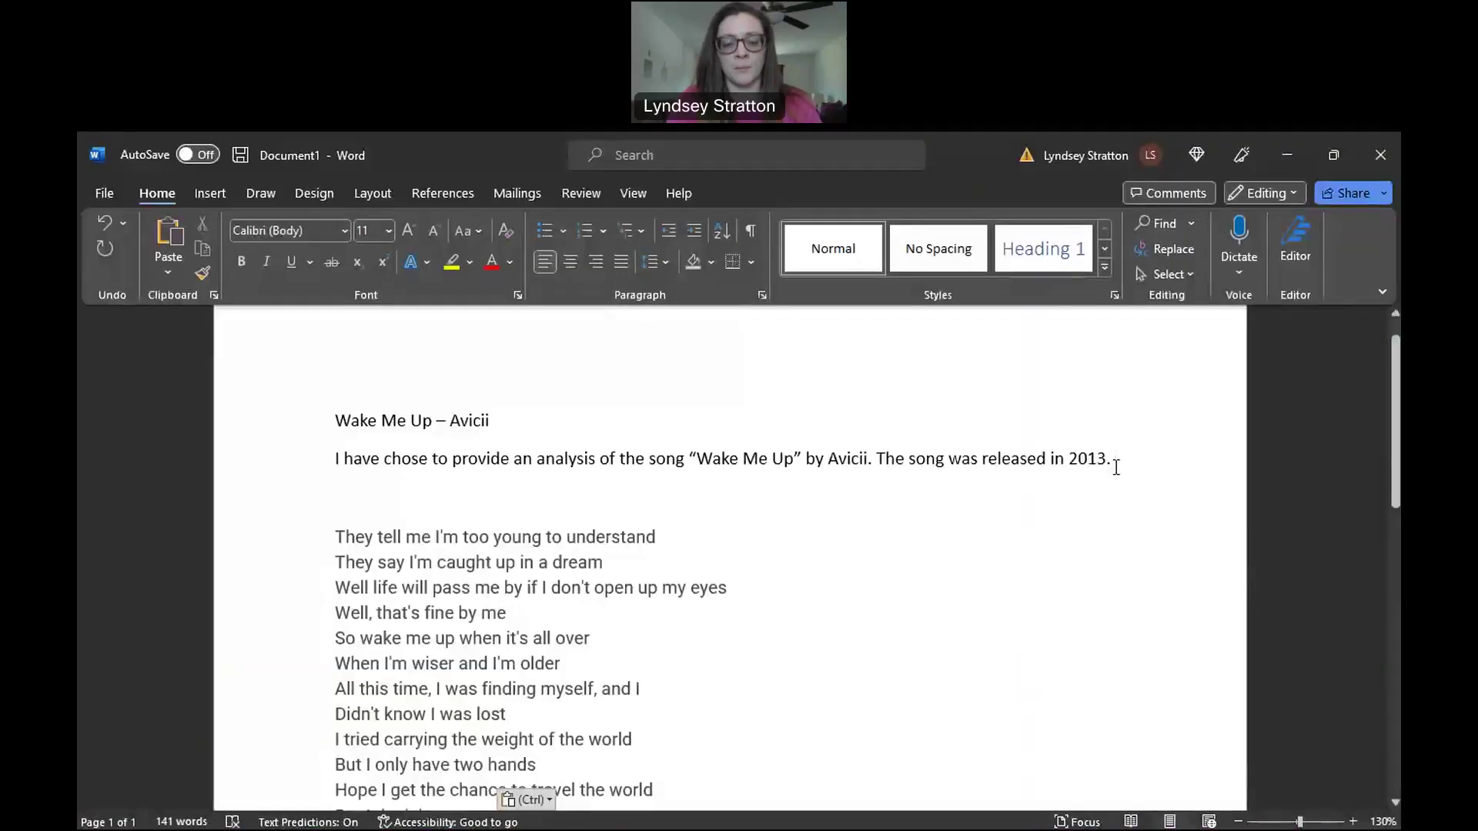
- Add a line noting Avicii's 1989 birth and 2018 death, and that the song may be scandal-inspired
left_click(1115, 468)
key("Return")
type("Avicii was ")
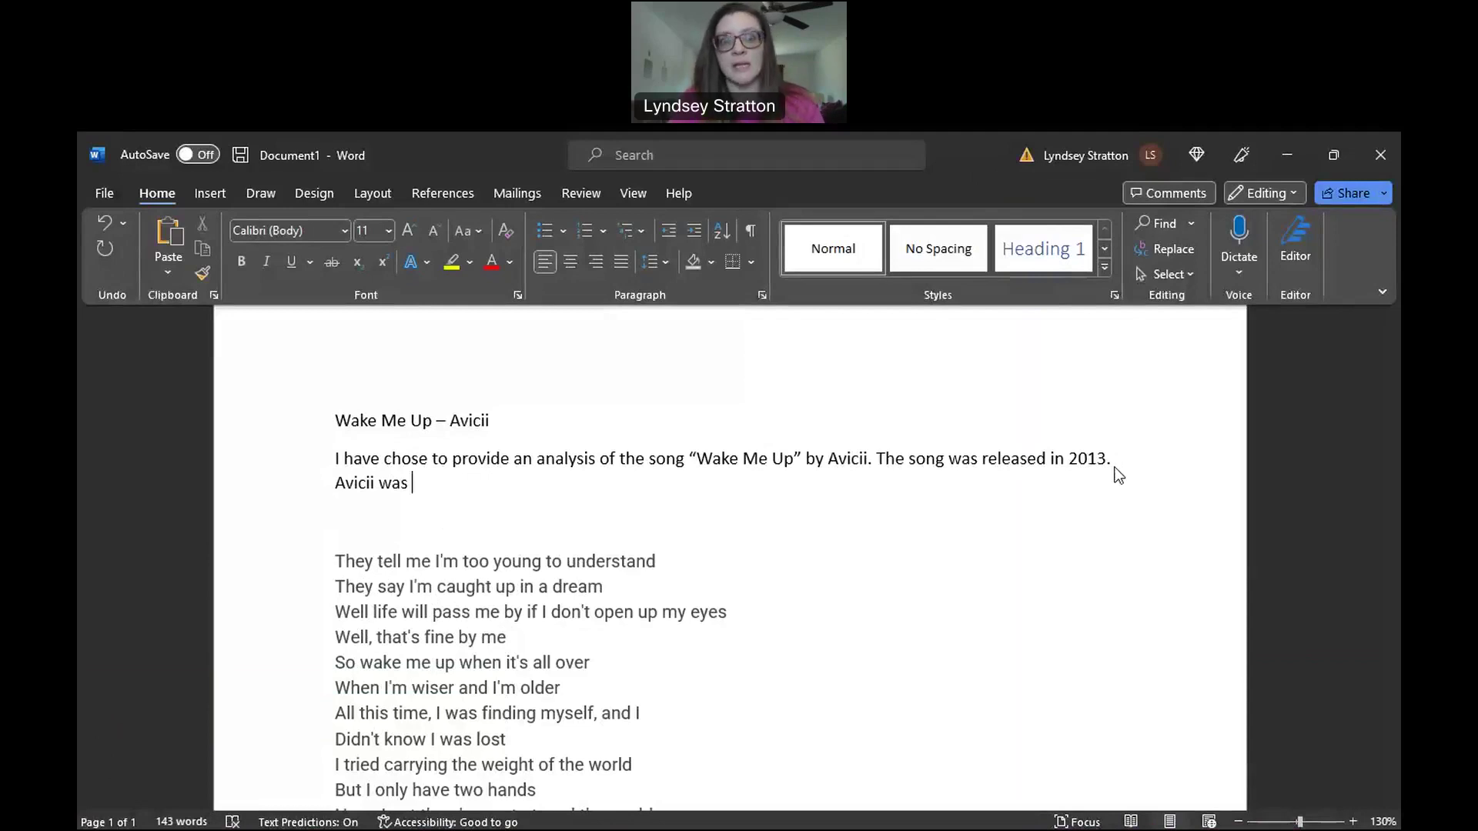
type("b")
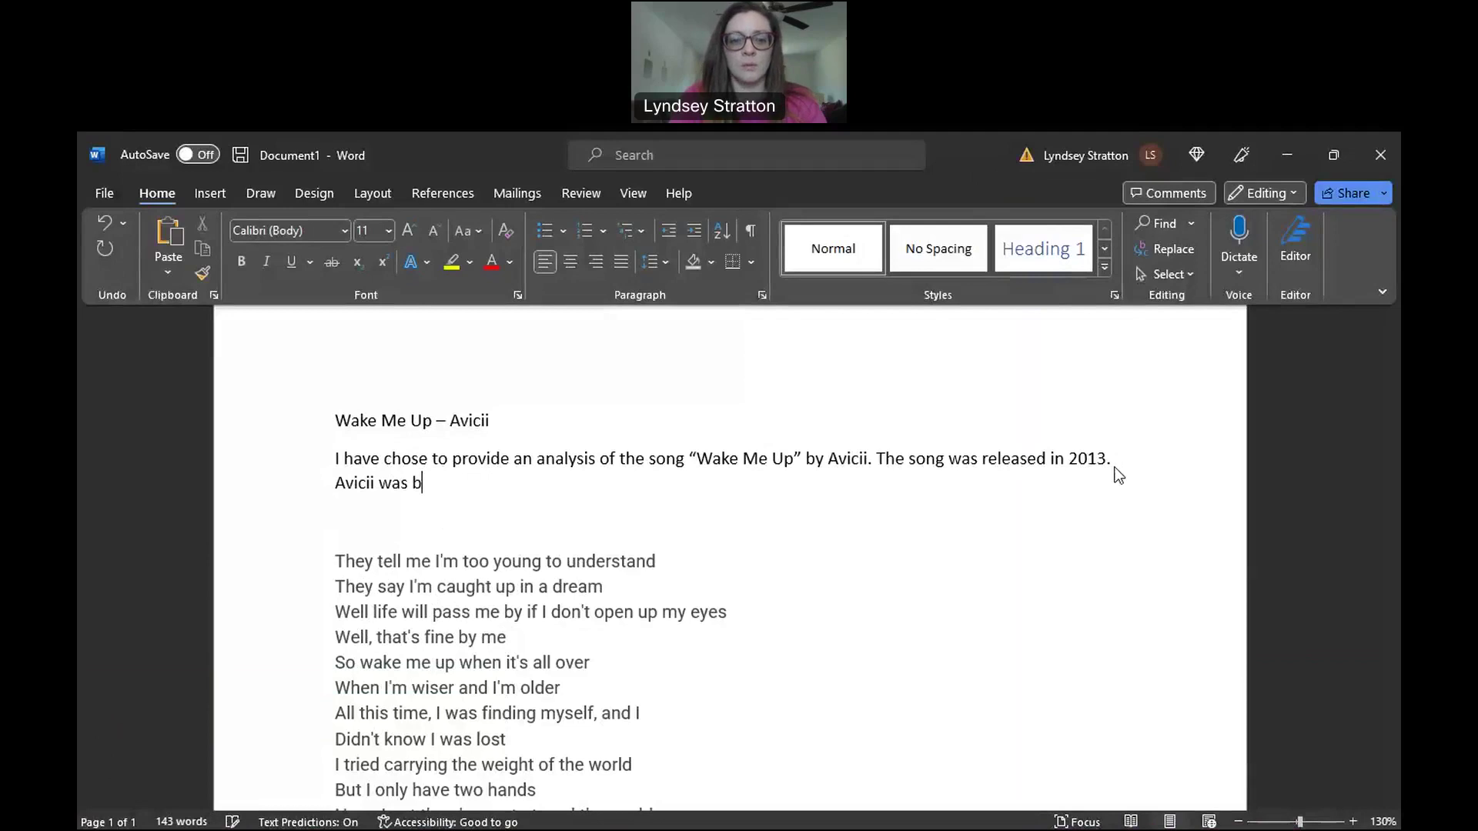
type("orn Tim")
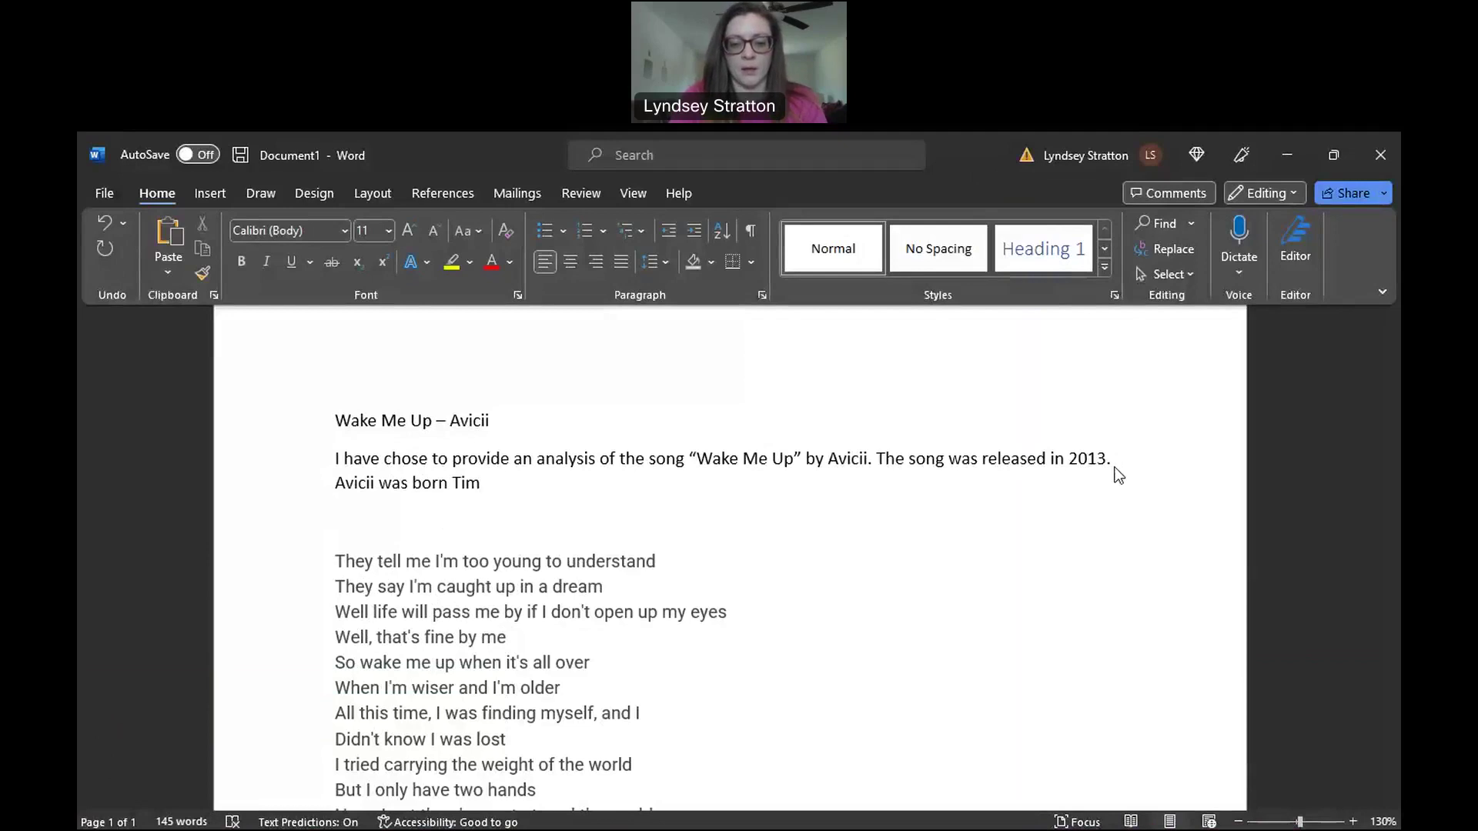
type(" in 1989 and passed")
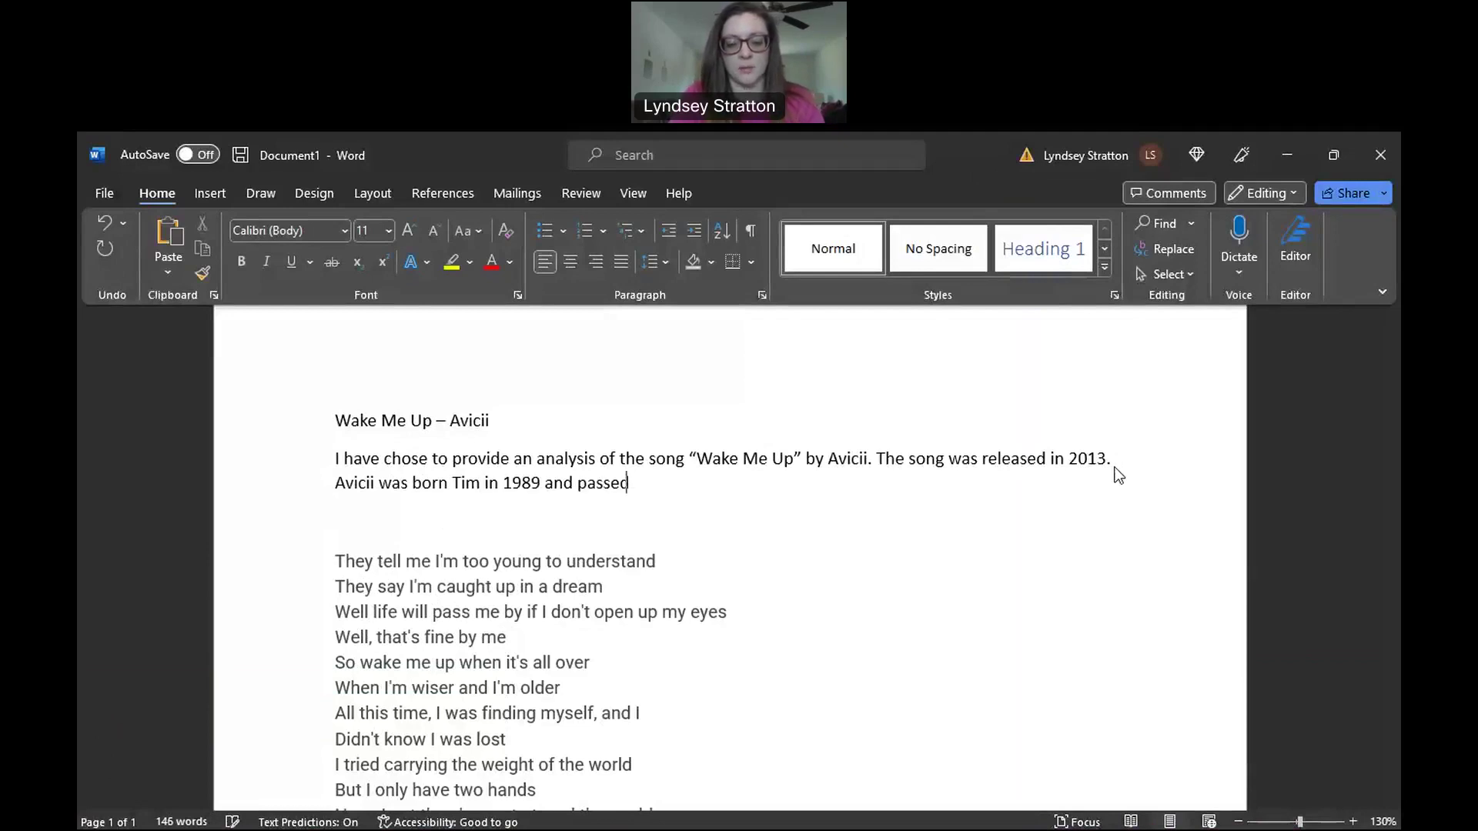
type(" away in 2018 by suicide.")
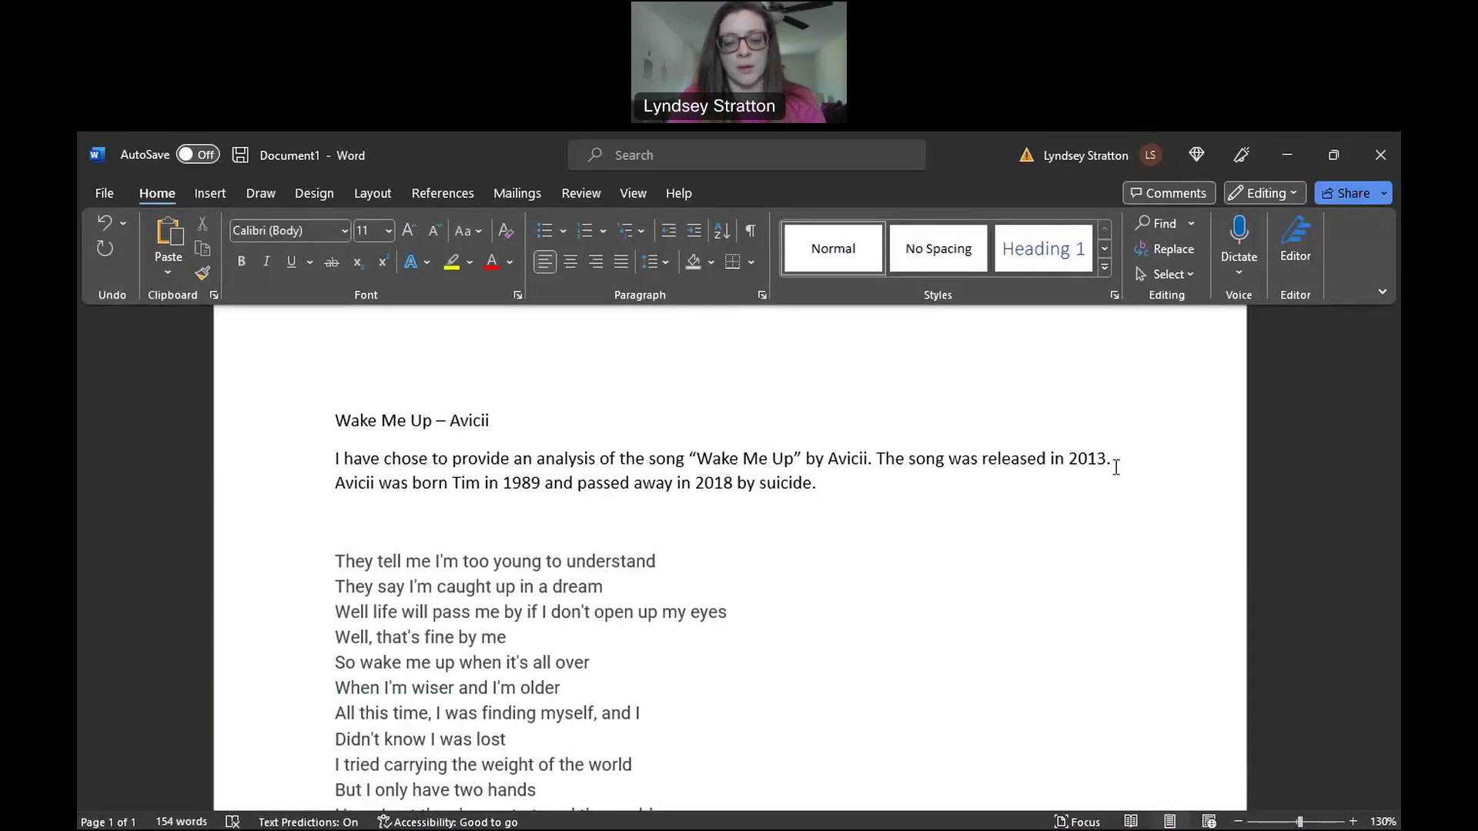
type(" It is possib")
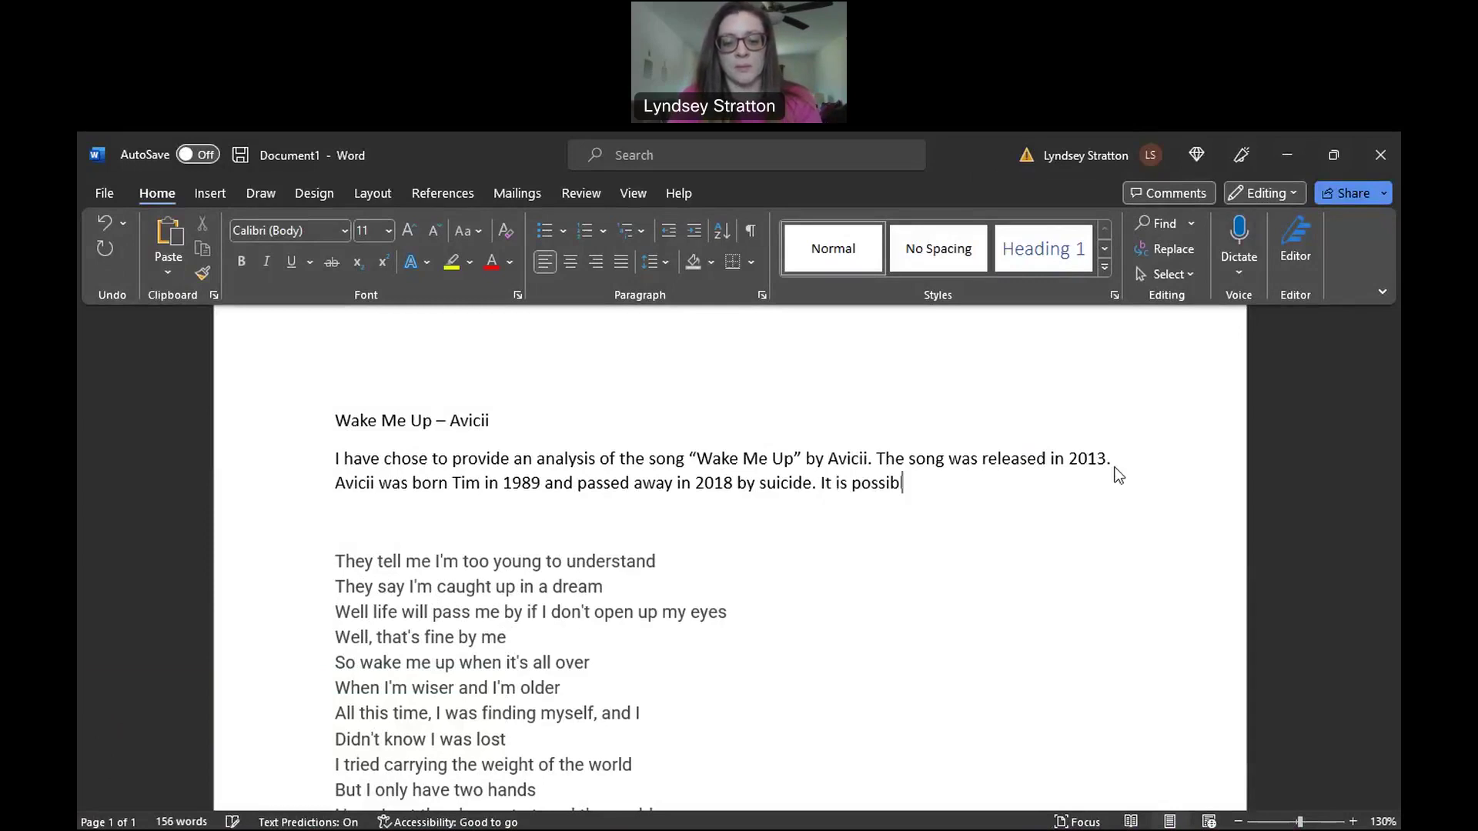
type("le that iis")
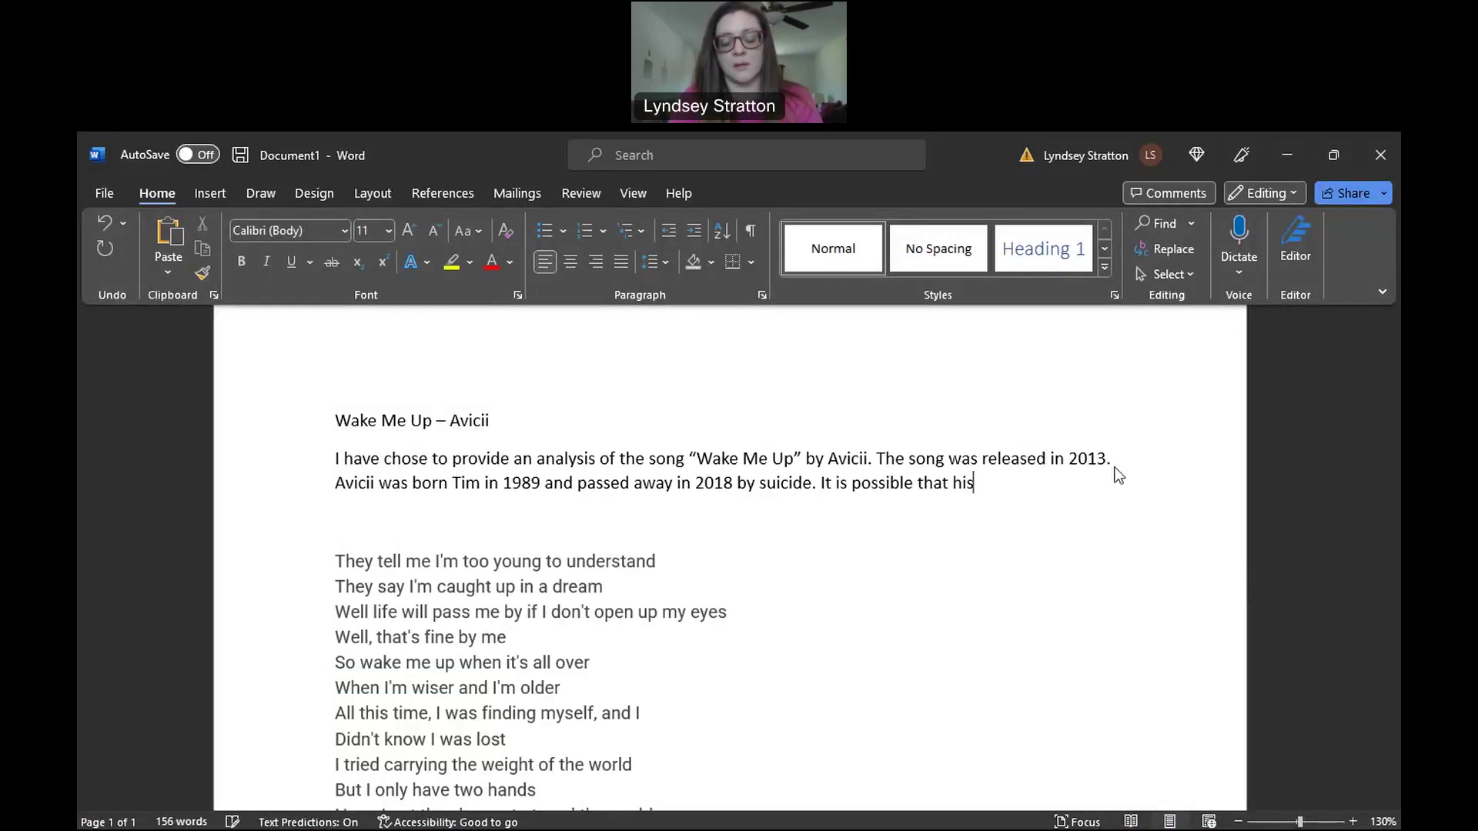
type(" song \"W")
type("ake Me Up\" ")
type("was r")
key("BackSpace")
type("inspird")
key("BackSpace")
type("ed by")
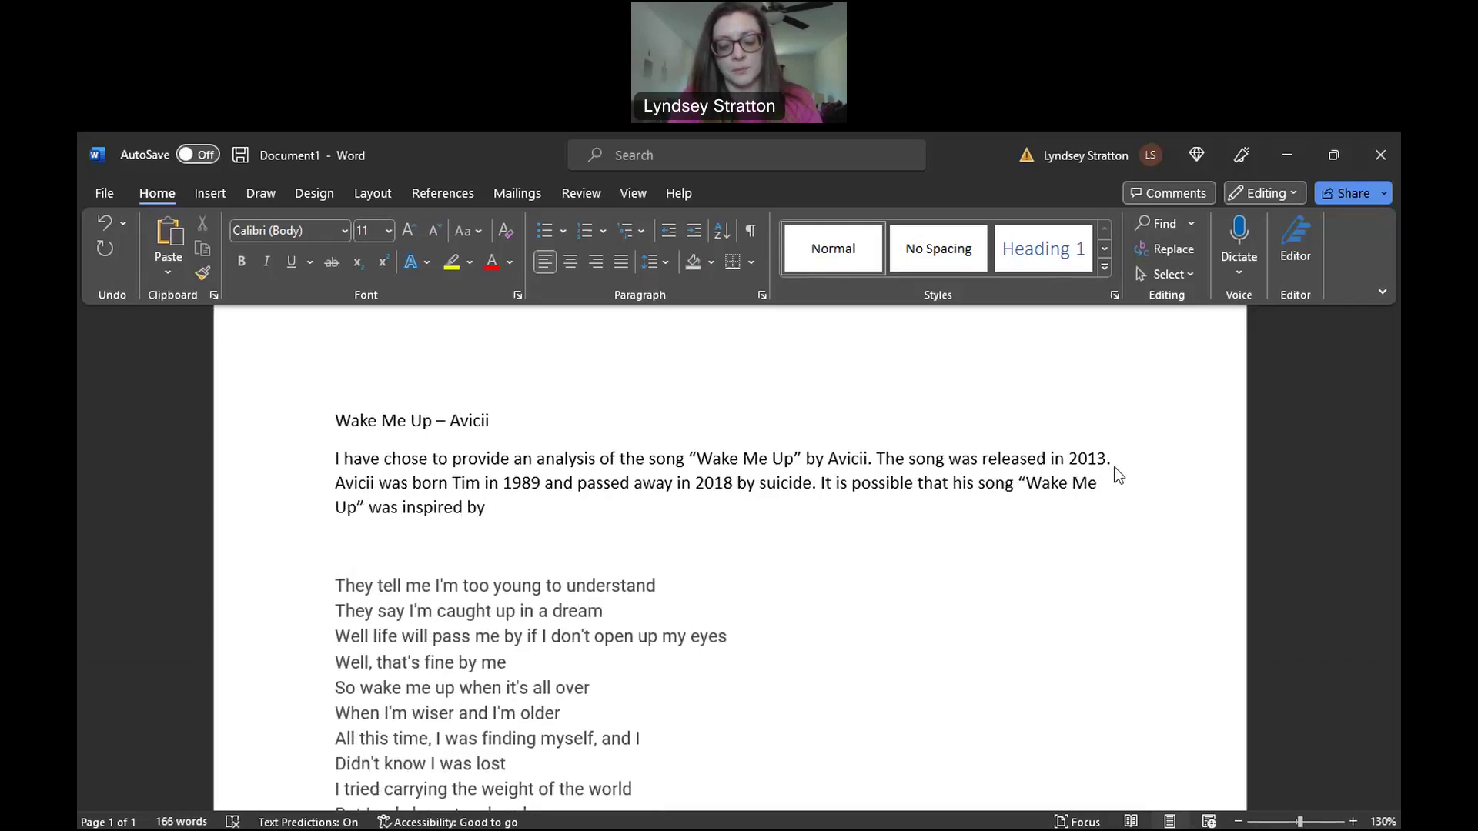
type(" the Jef")
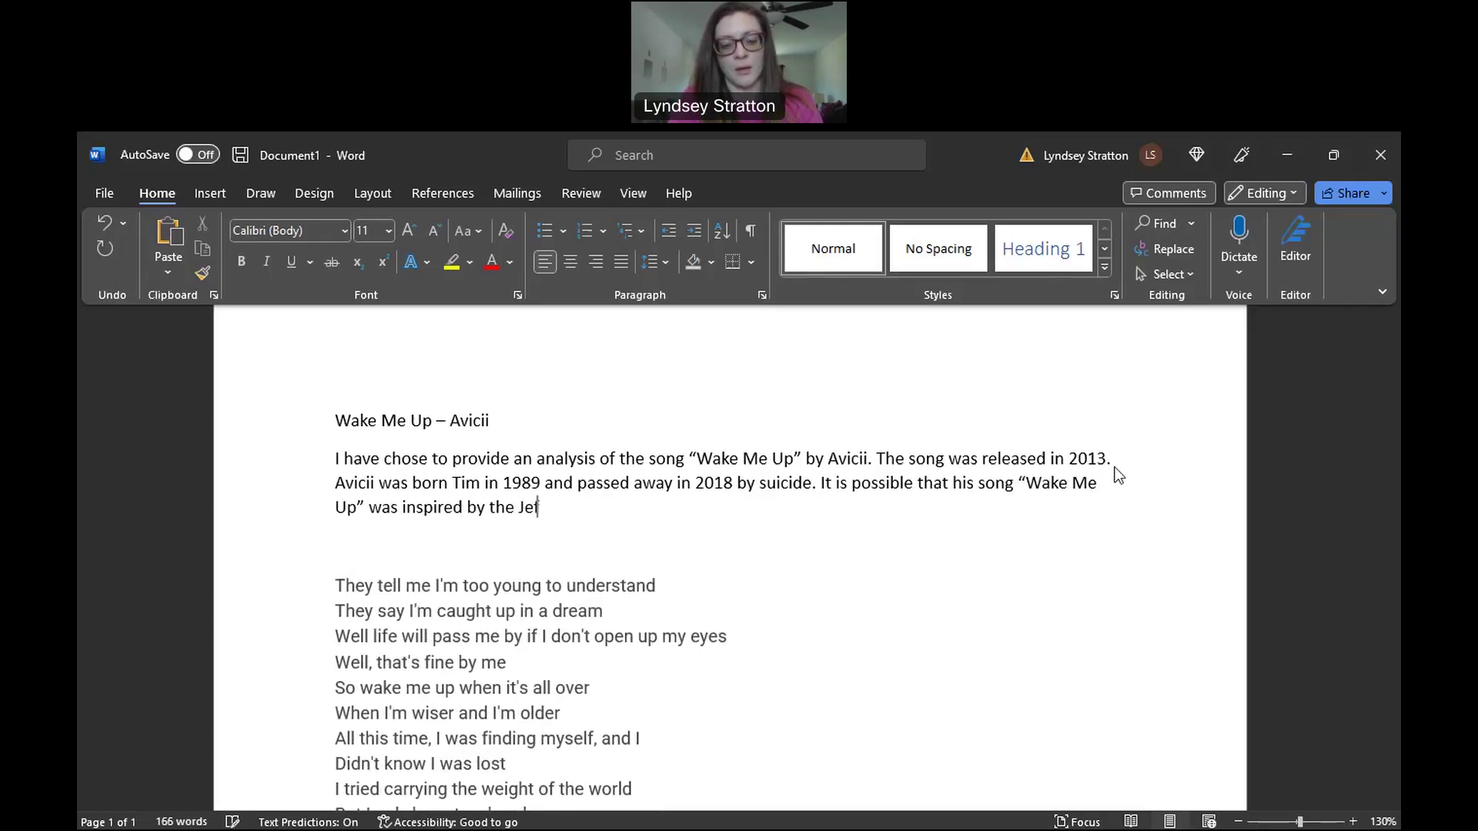
type("frey Epst")
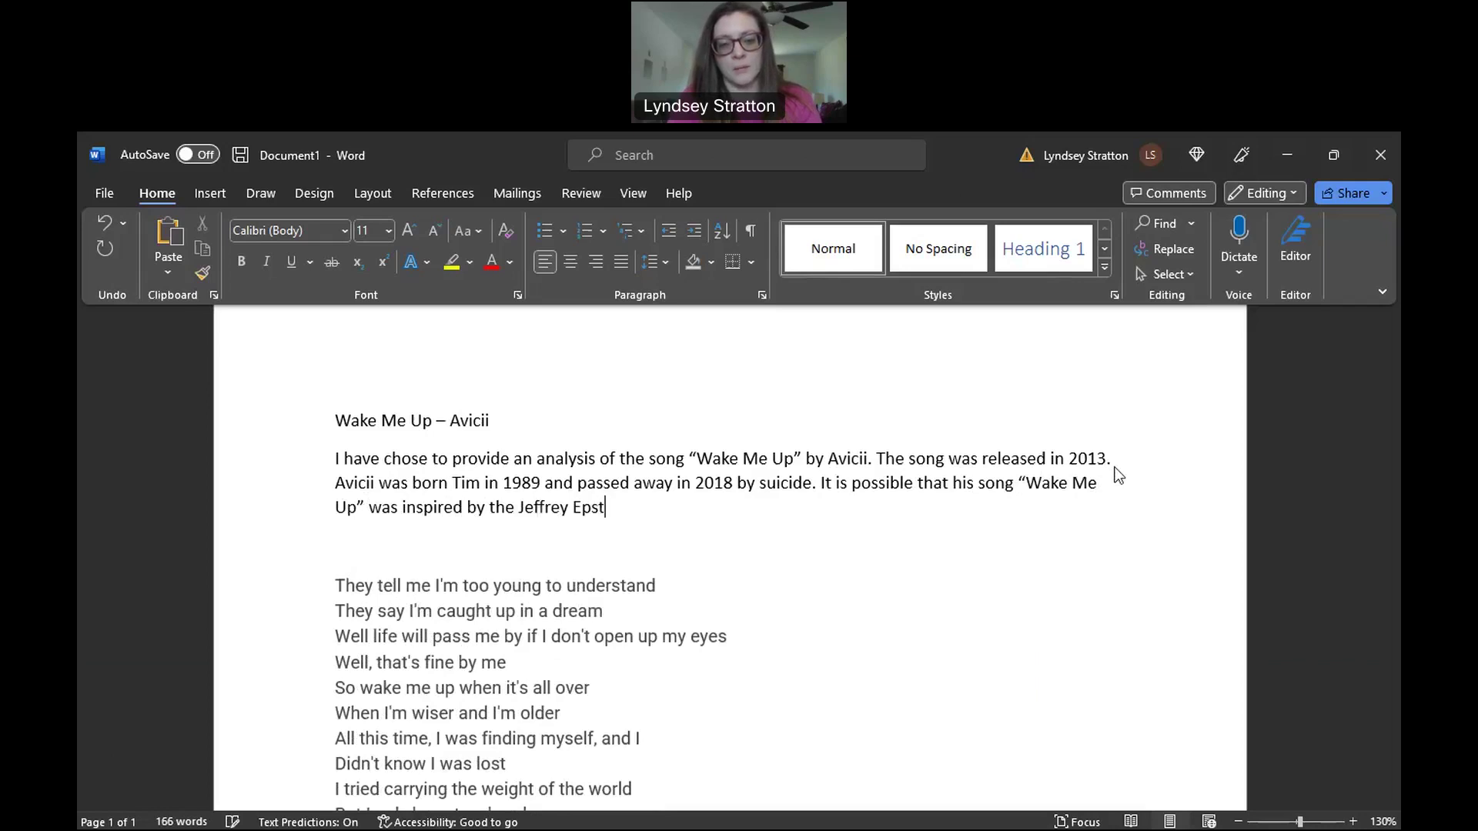
type("ein scandal t")
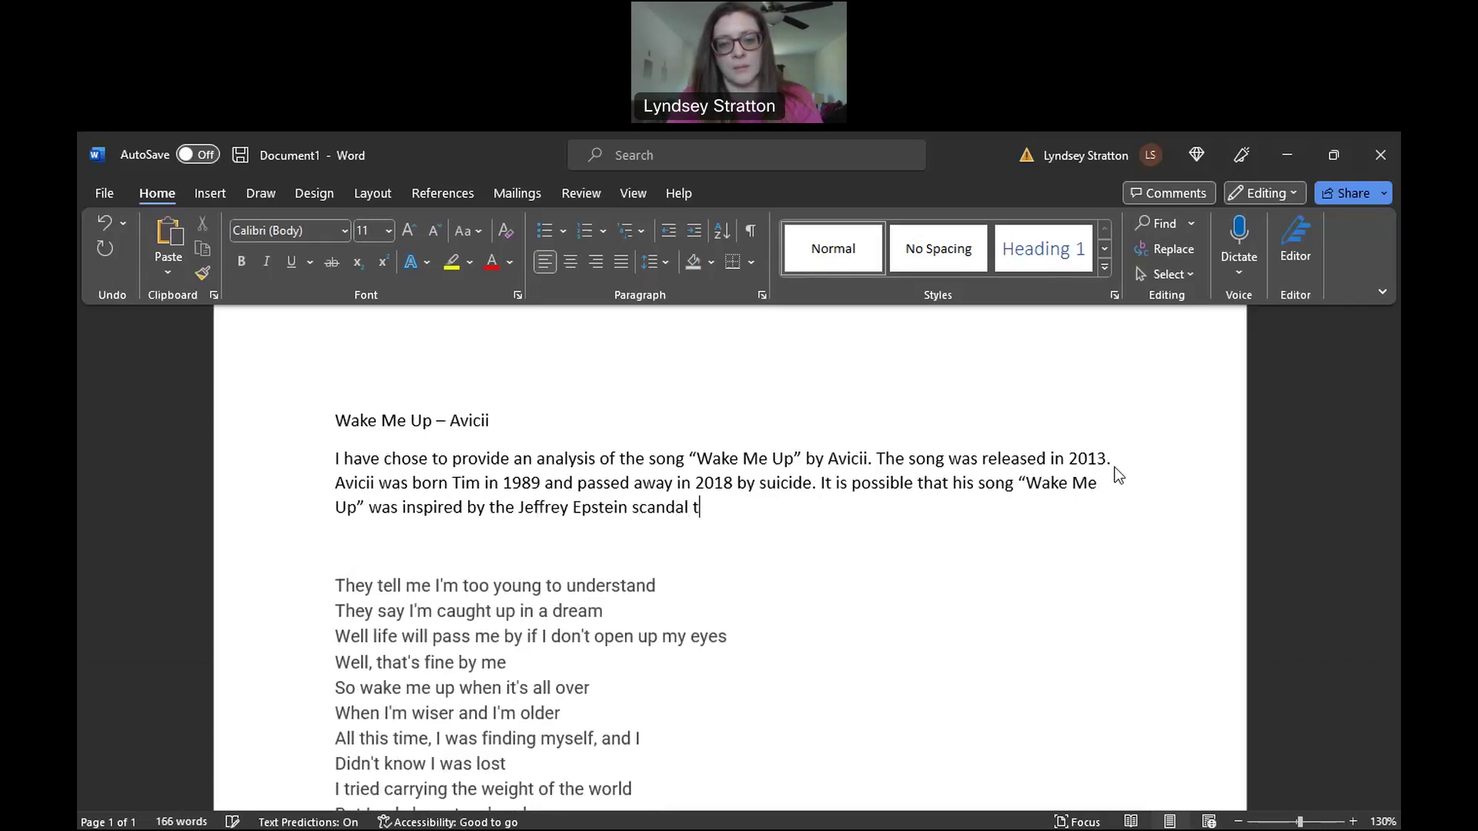
type("hat had been ")
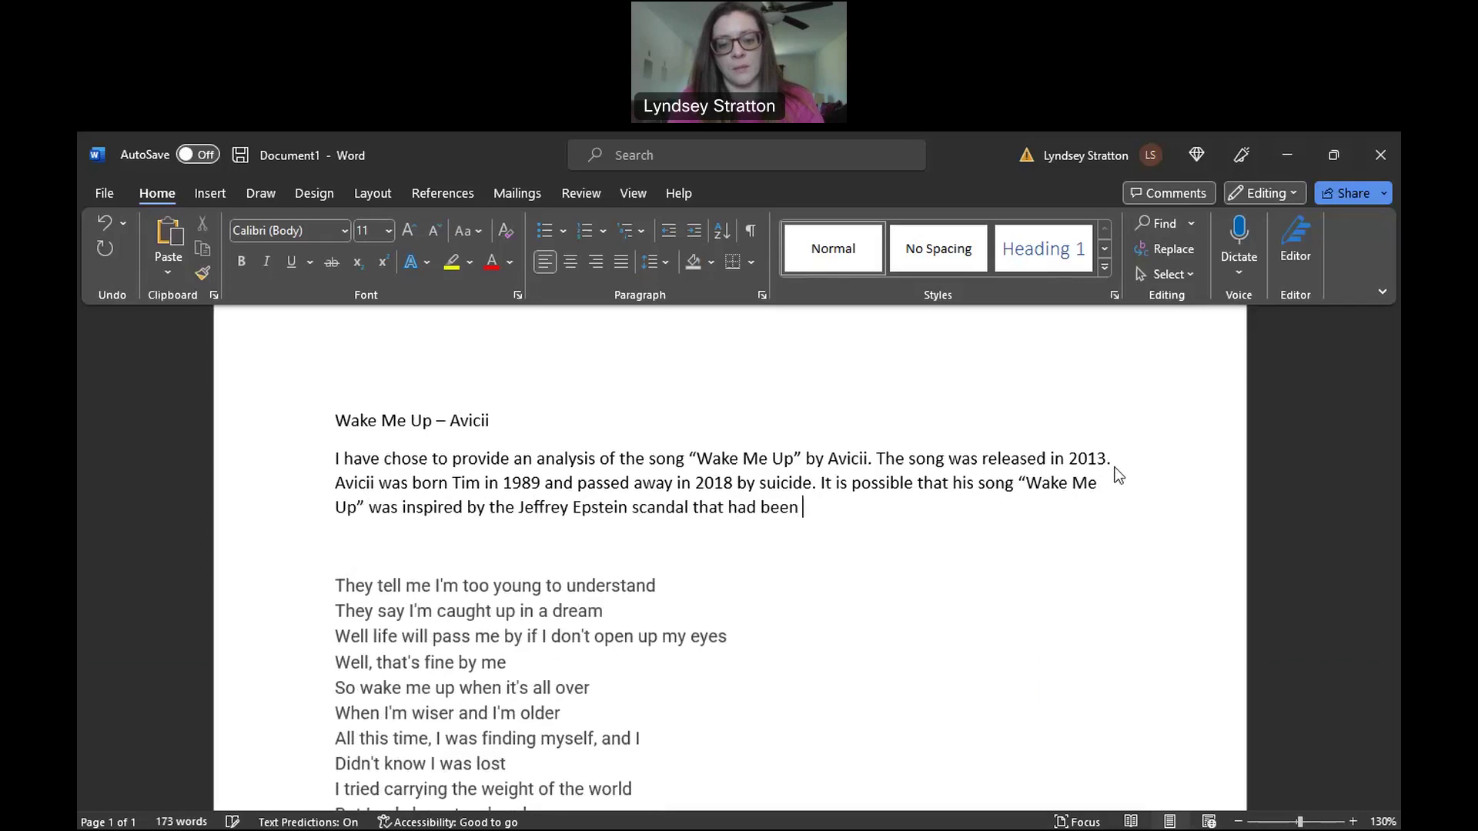
type("undcover")
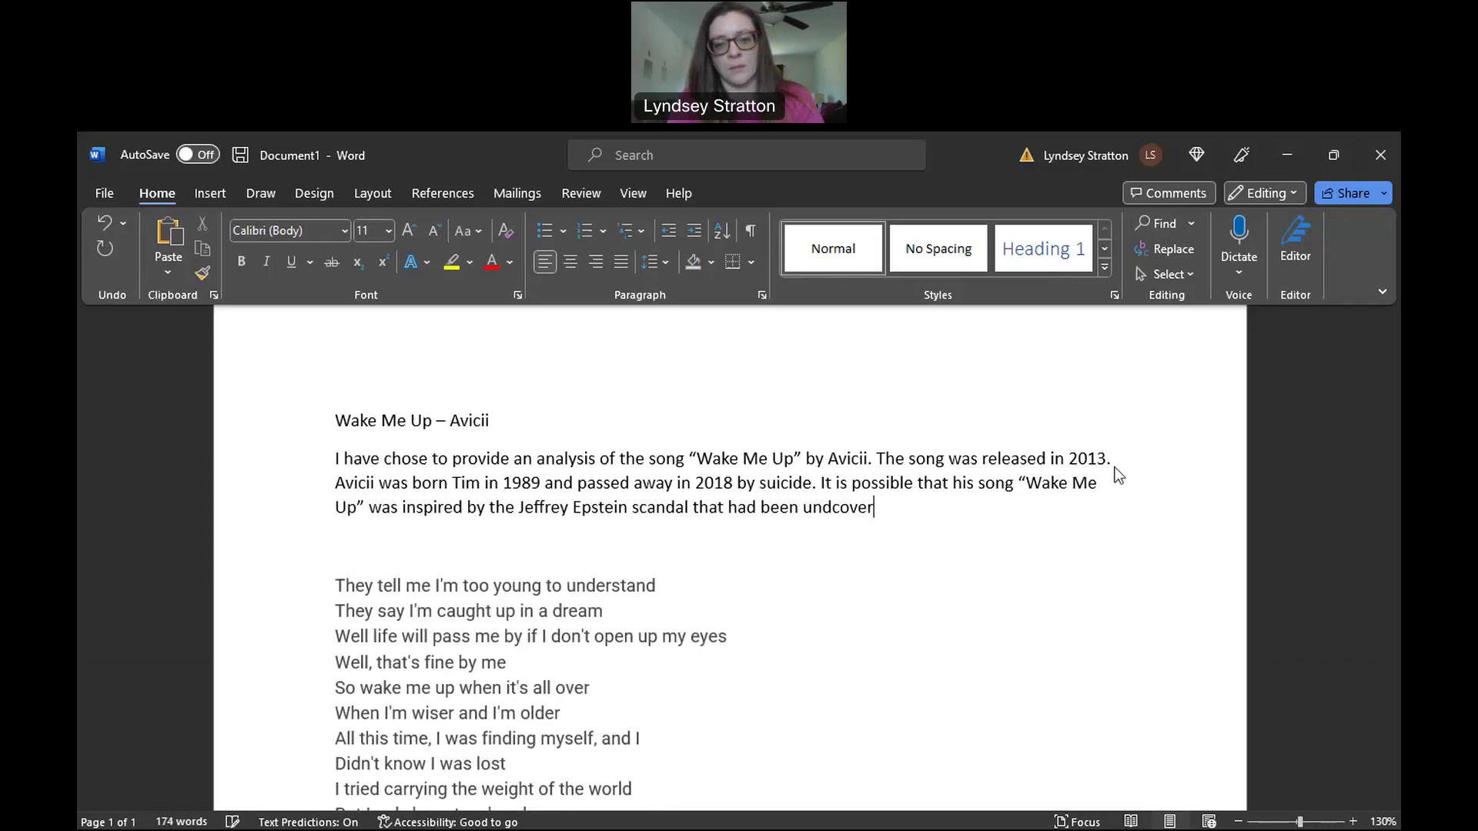
type("ed by")
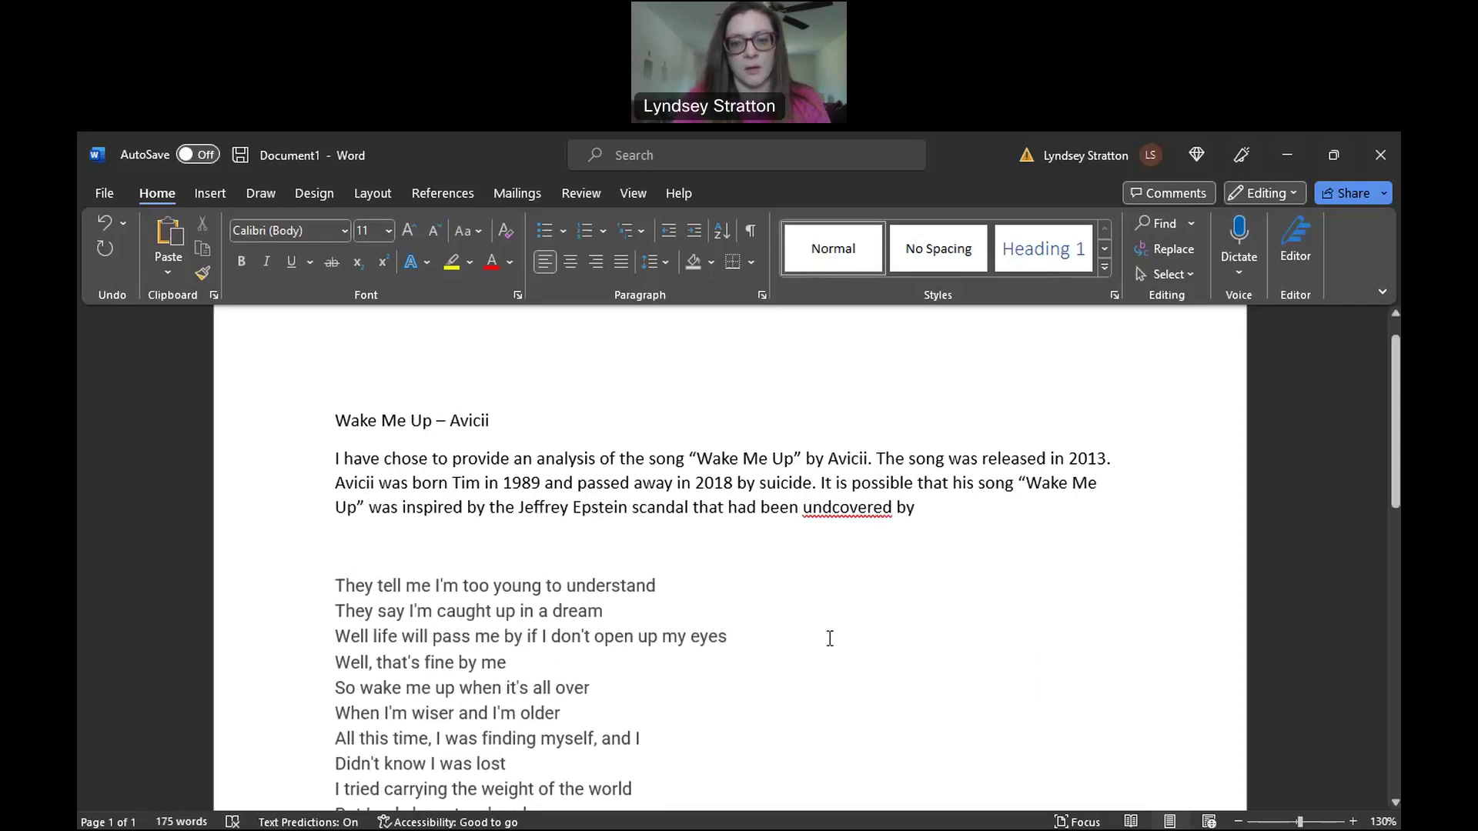
- Correct 'undcovered' to 'uncovered' and end the sentence by naming his friend
left_click(831, 510)
key("BackSpace")
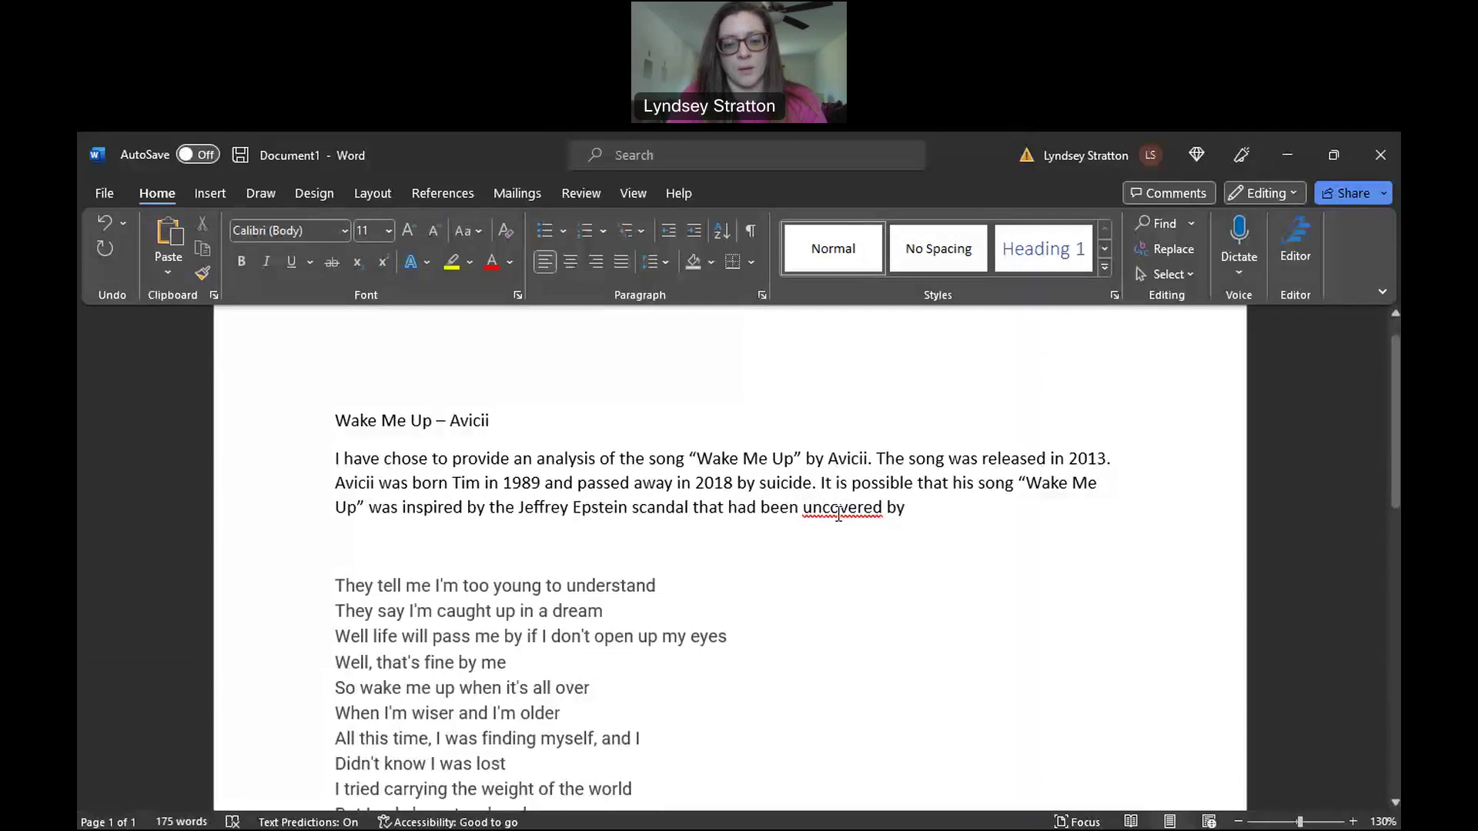
left_click(941, 512)
type("his friend ")
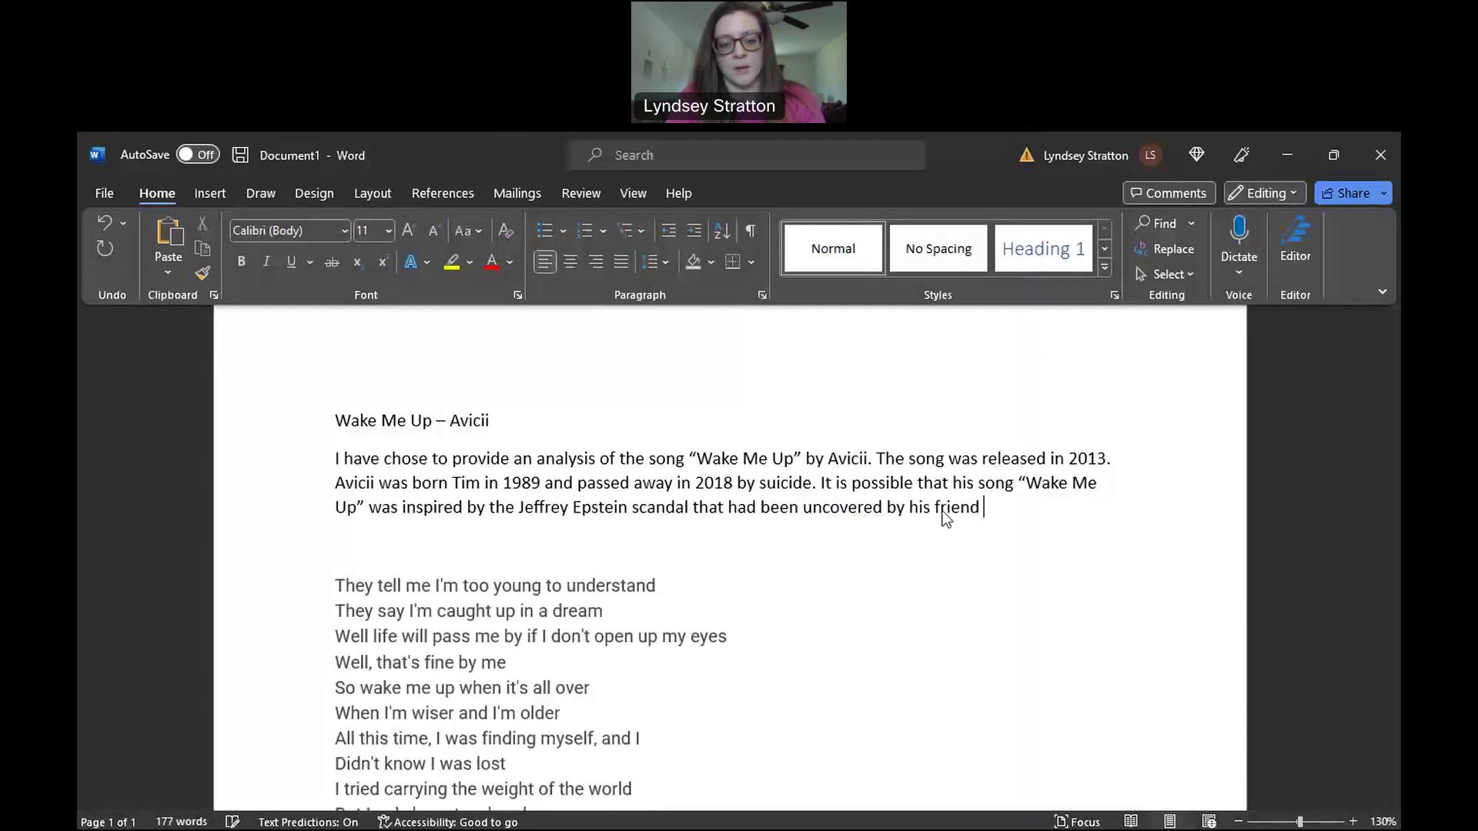
type("Chester B")
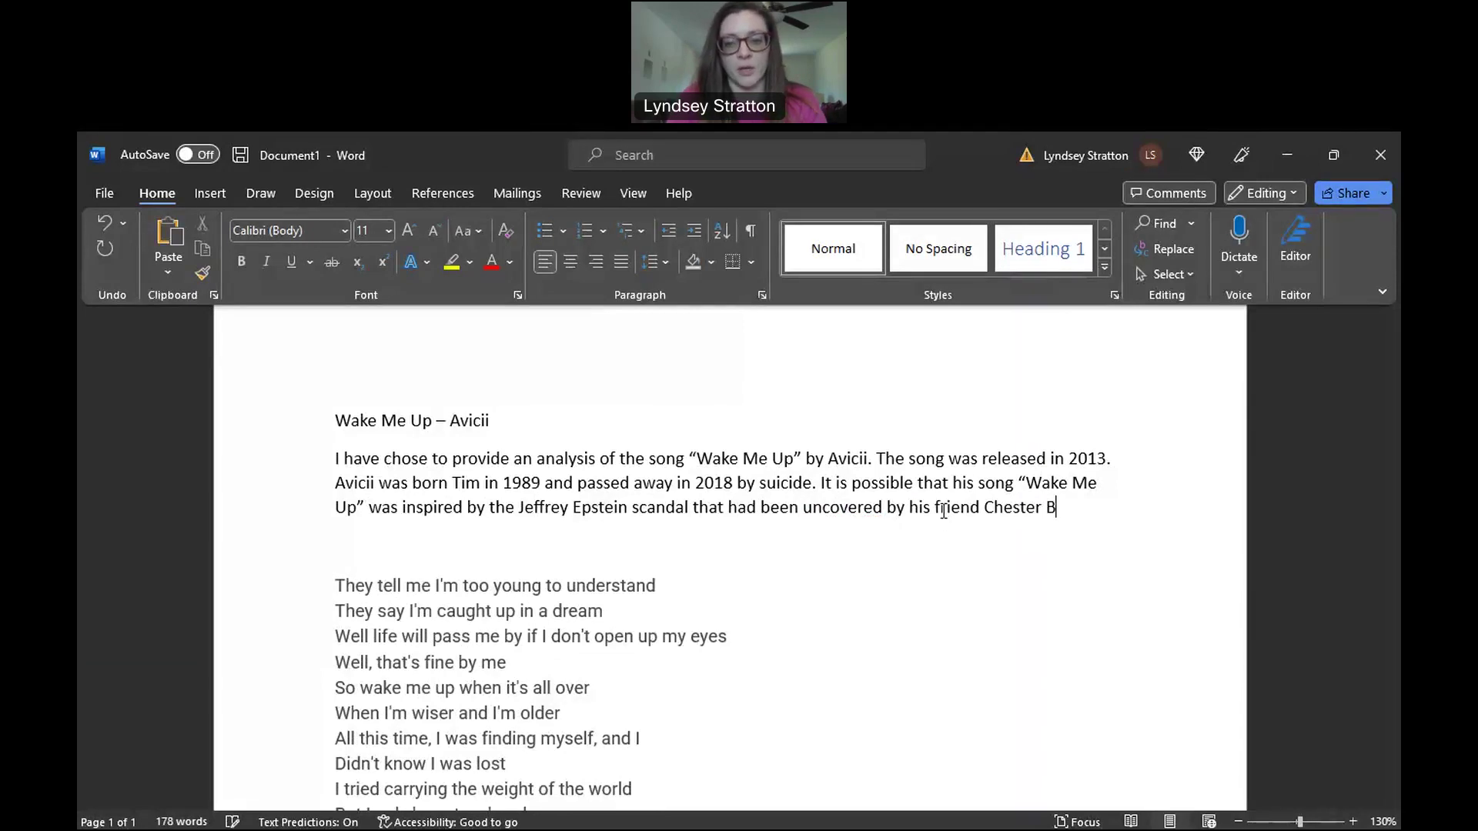
type(".")
- Insert a blank line after the lyric 'They say I'm caught up in a dream'
scroll(801, 613, "down", 1)
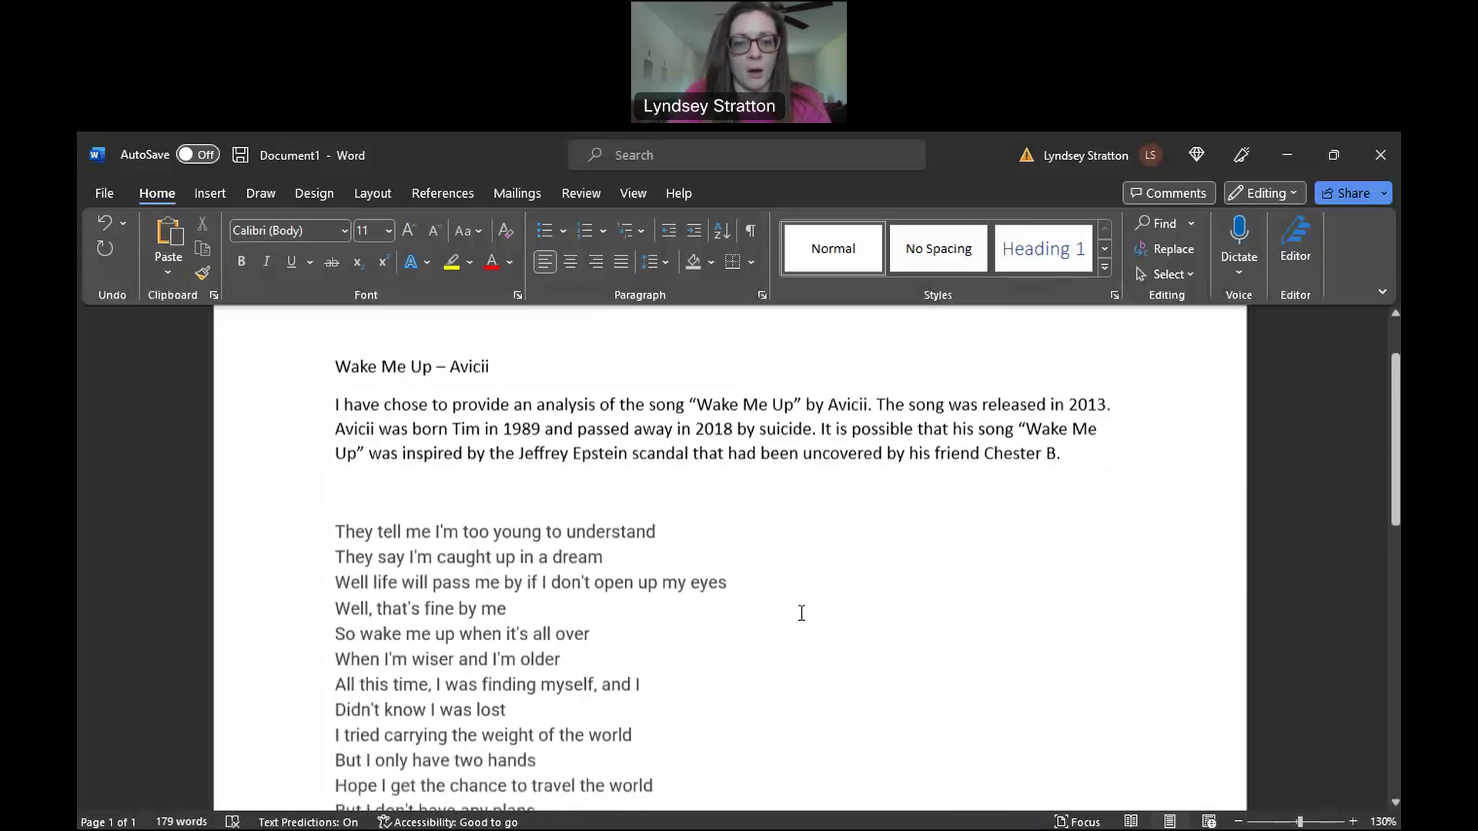
scroll(802, 613, "down", 2)
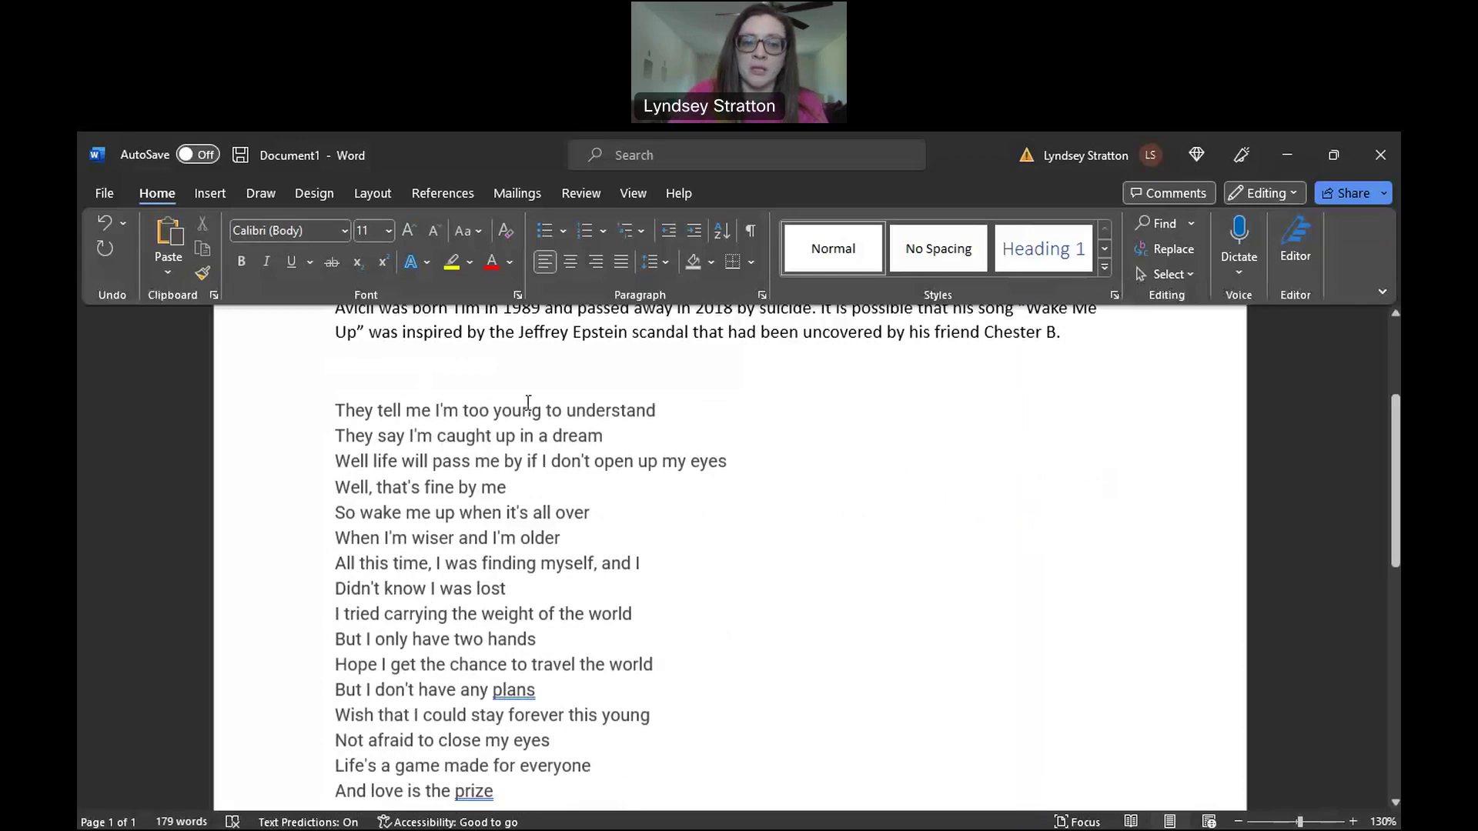
left_click(695, 433)
key("Return")
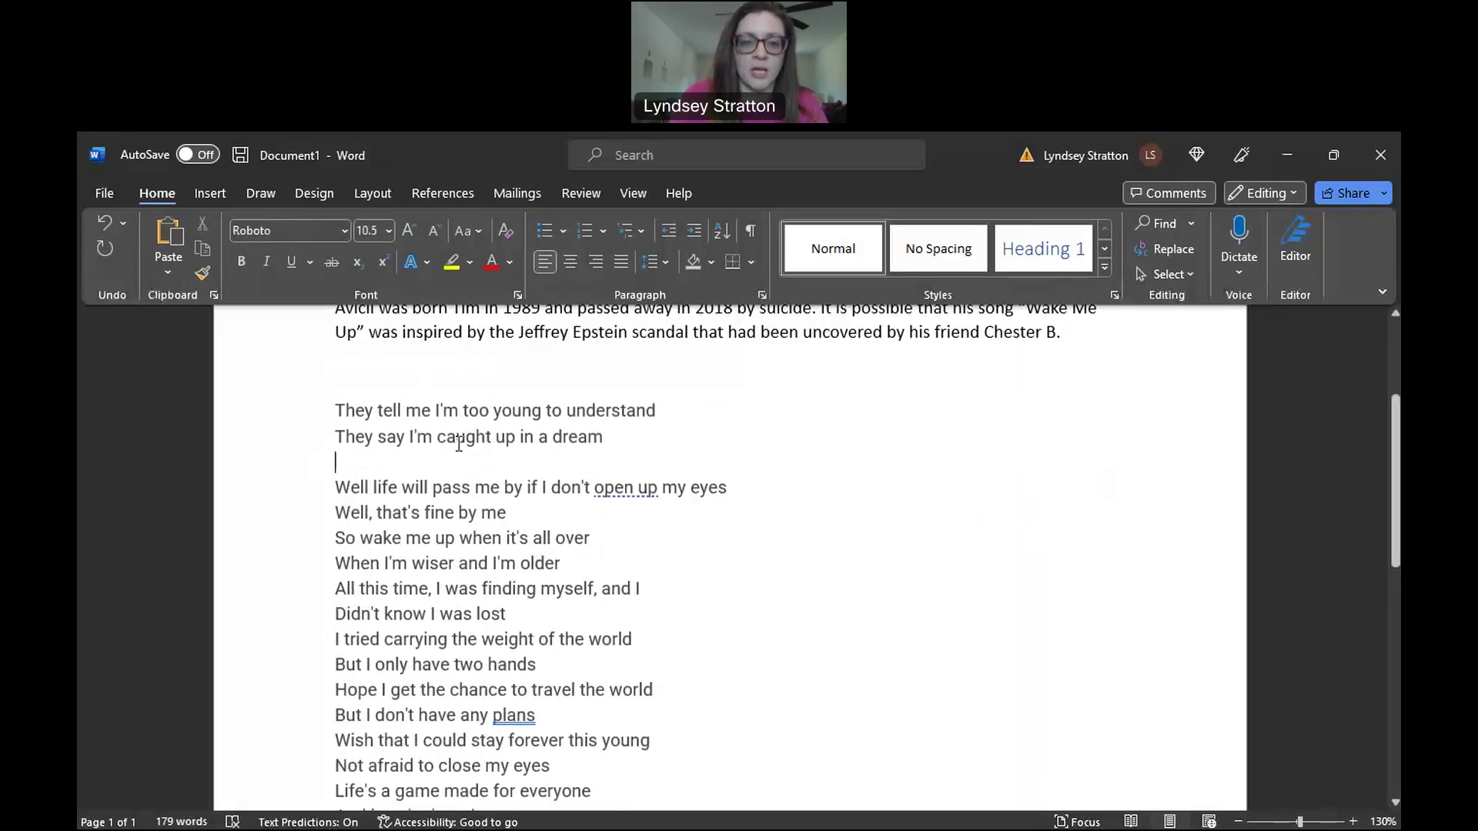
- Start a paragraph 'The beginning lyrics start with,' quoting the first two lyric lines joined by a slash
left_click(335, 388)
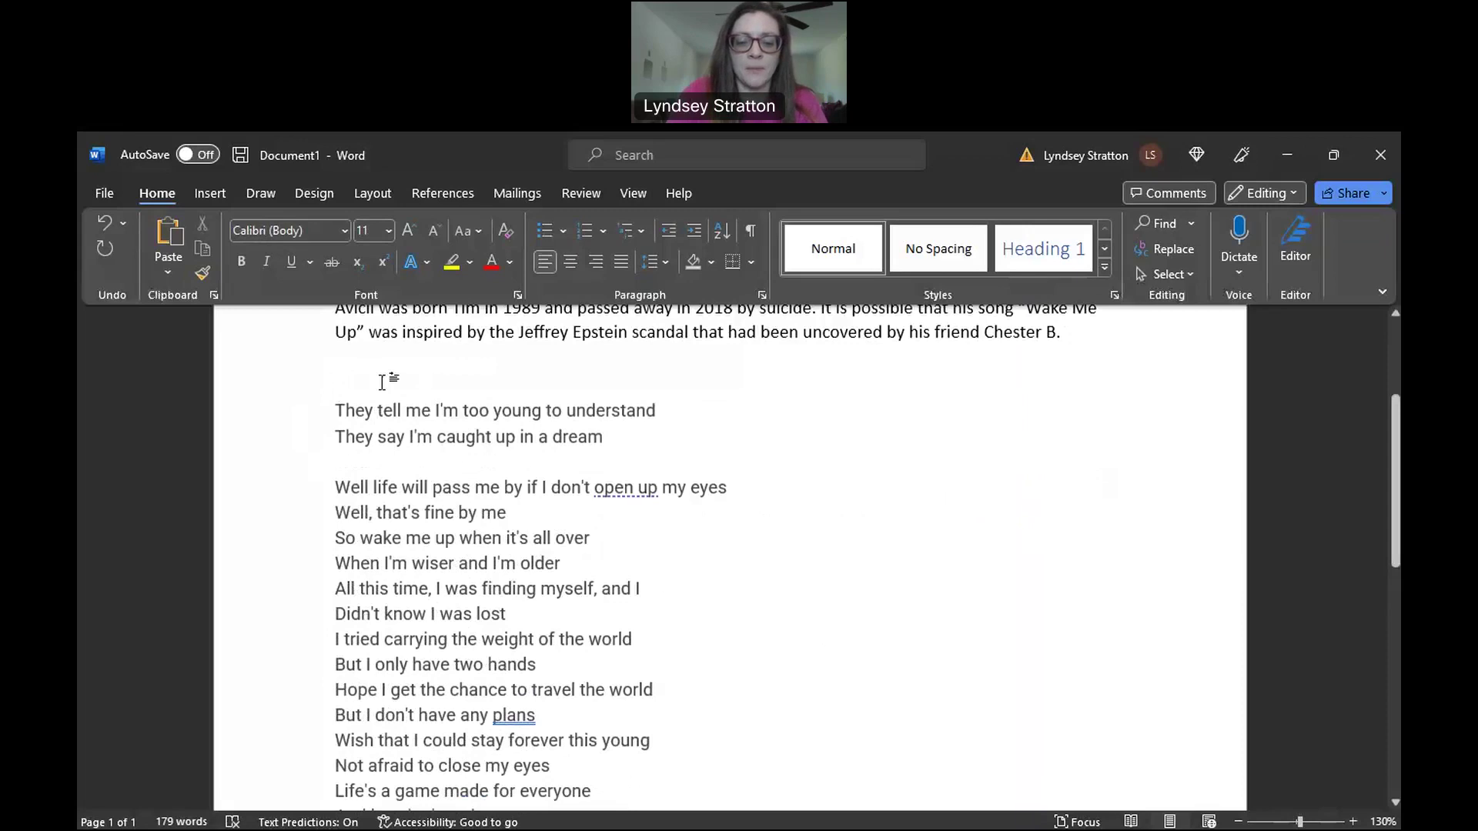
key("Return")
type("The beginning")
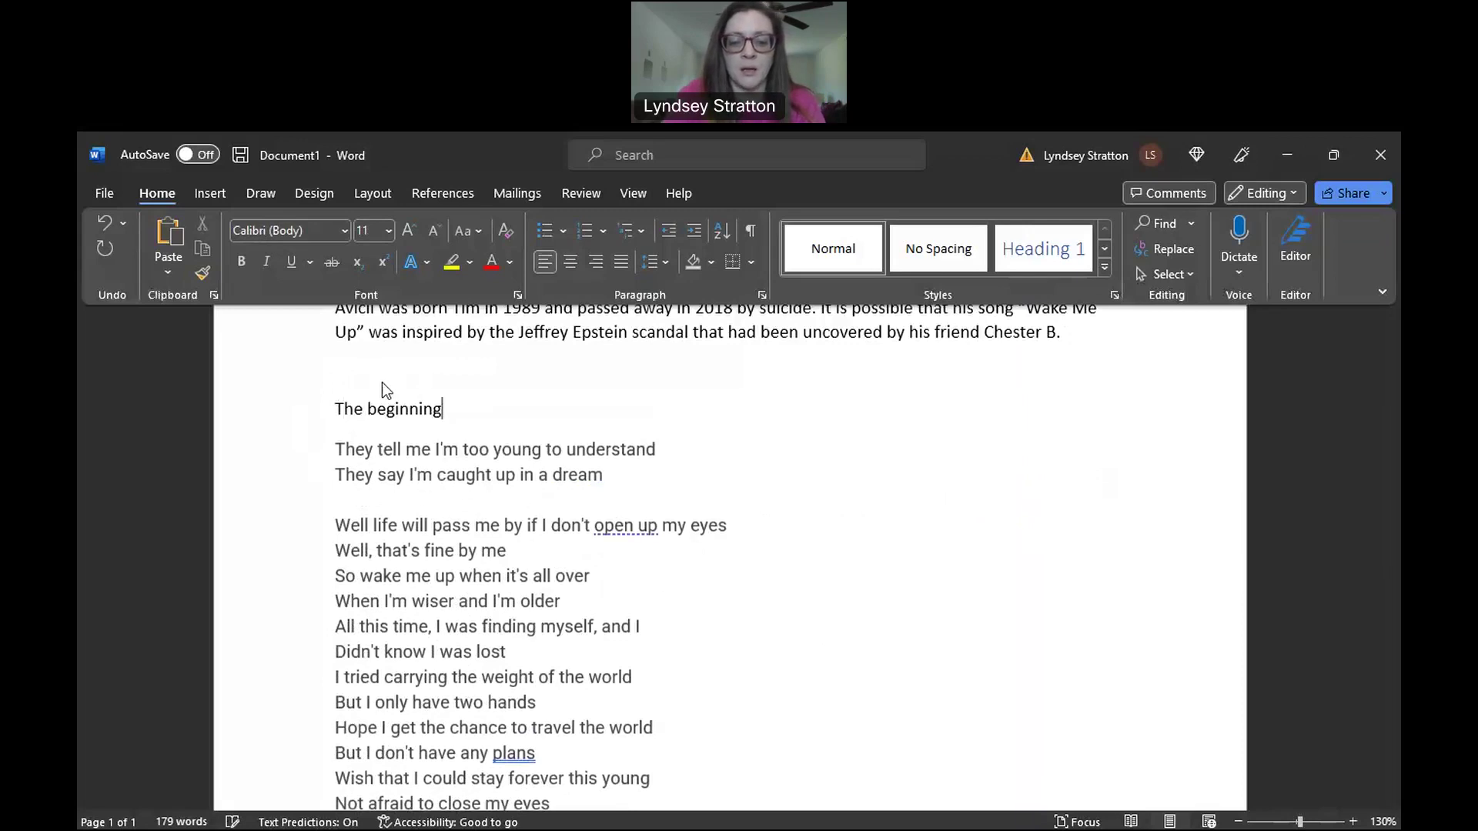
type(" lyrics start")
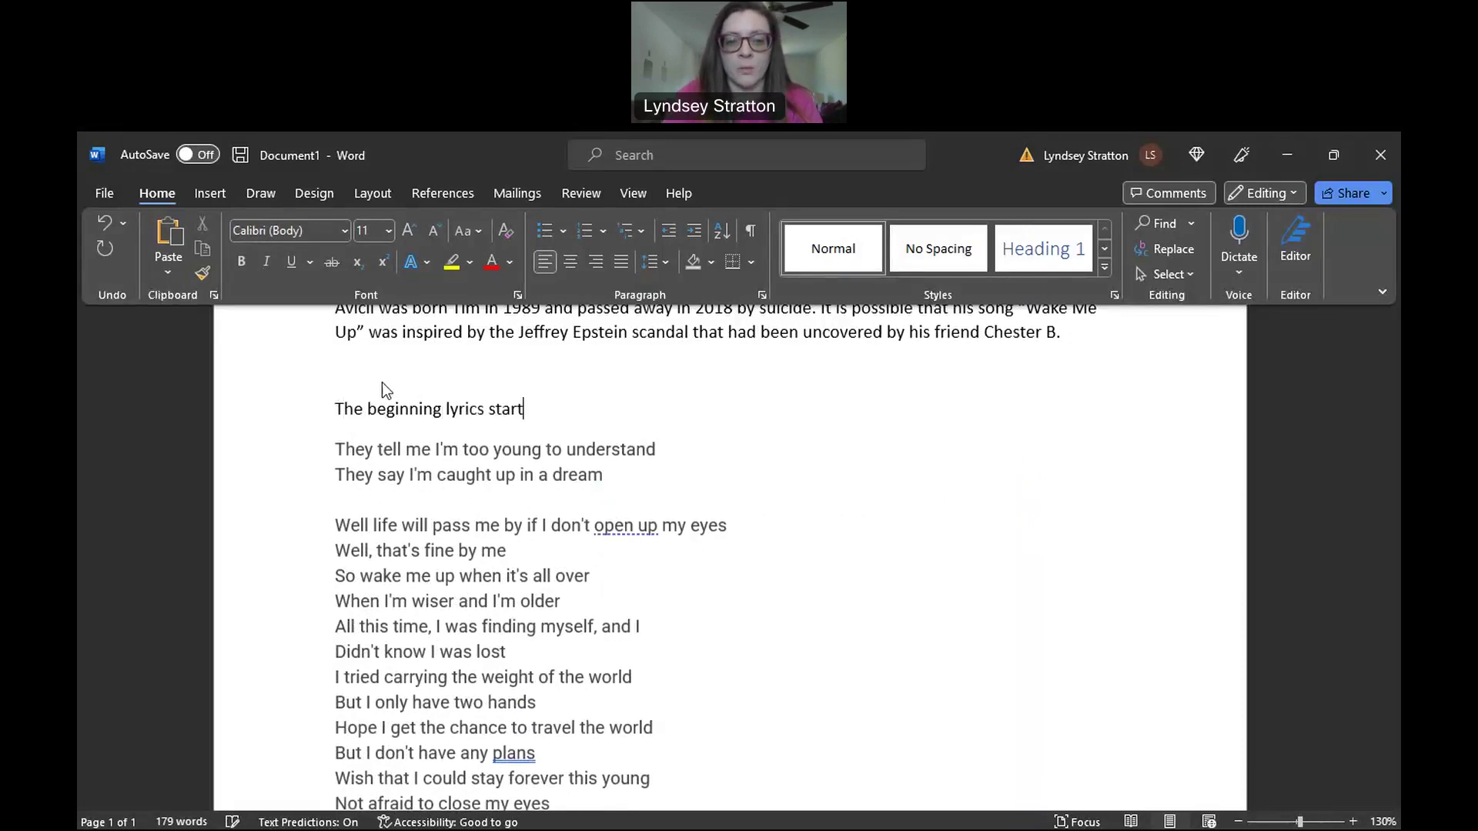
type(" with,")
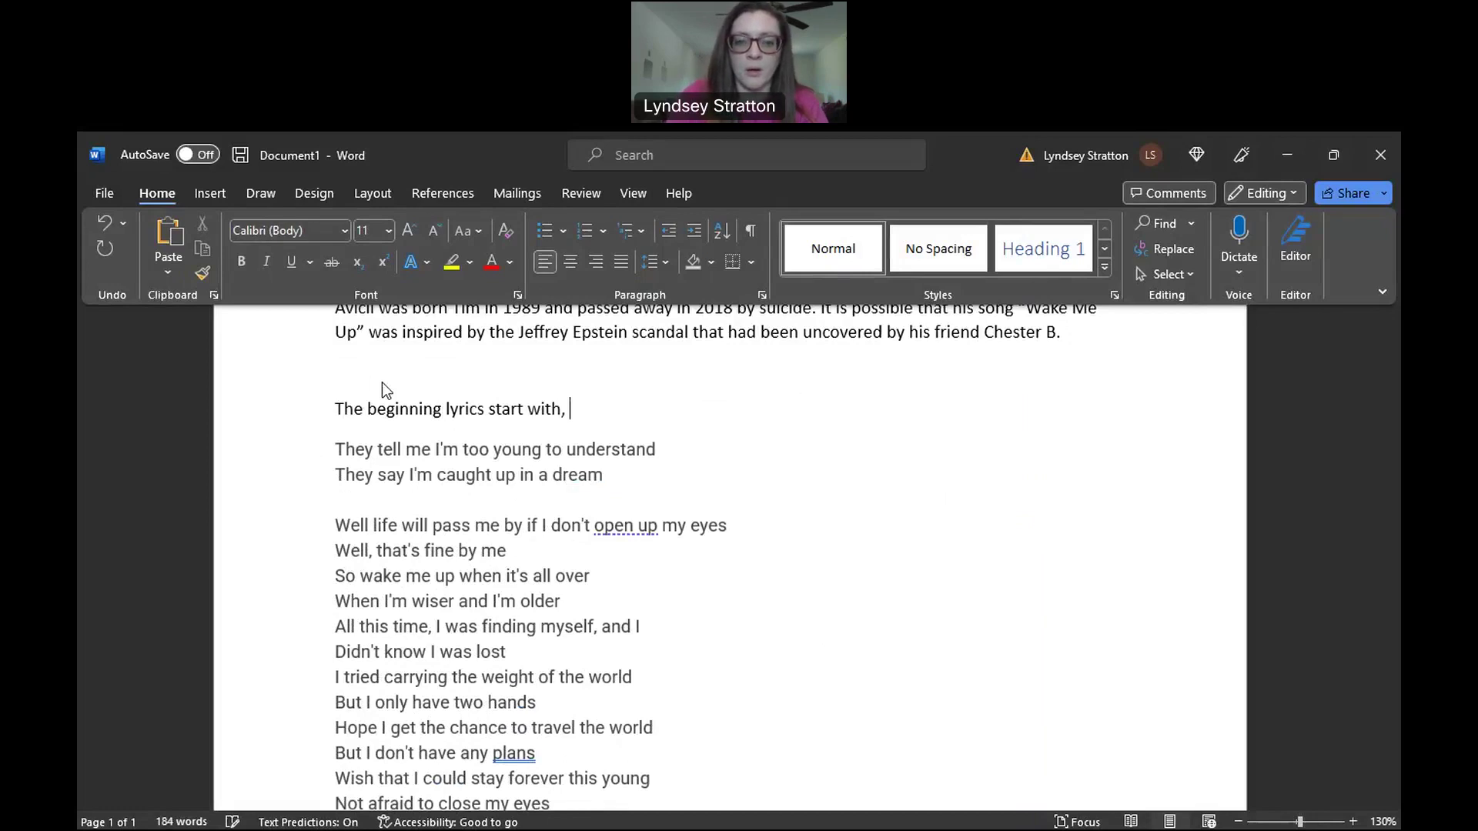
key("Delete")
type("\"")
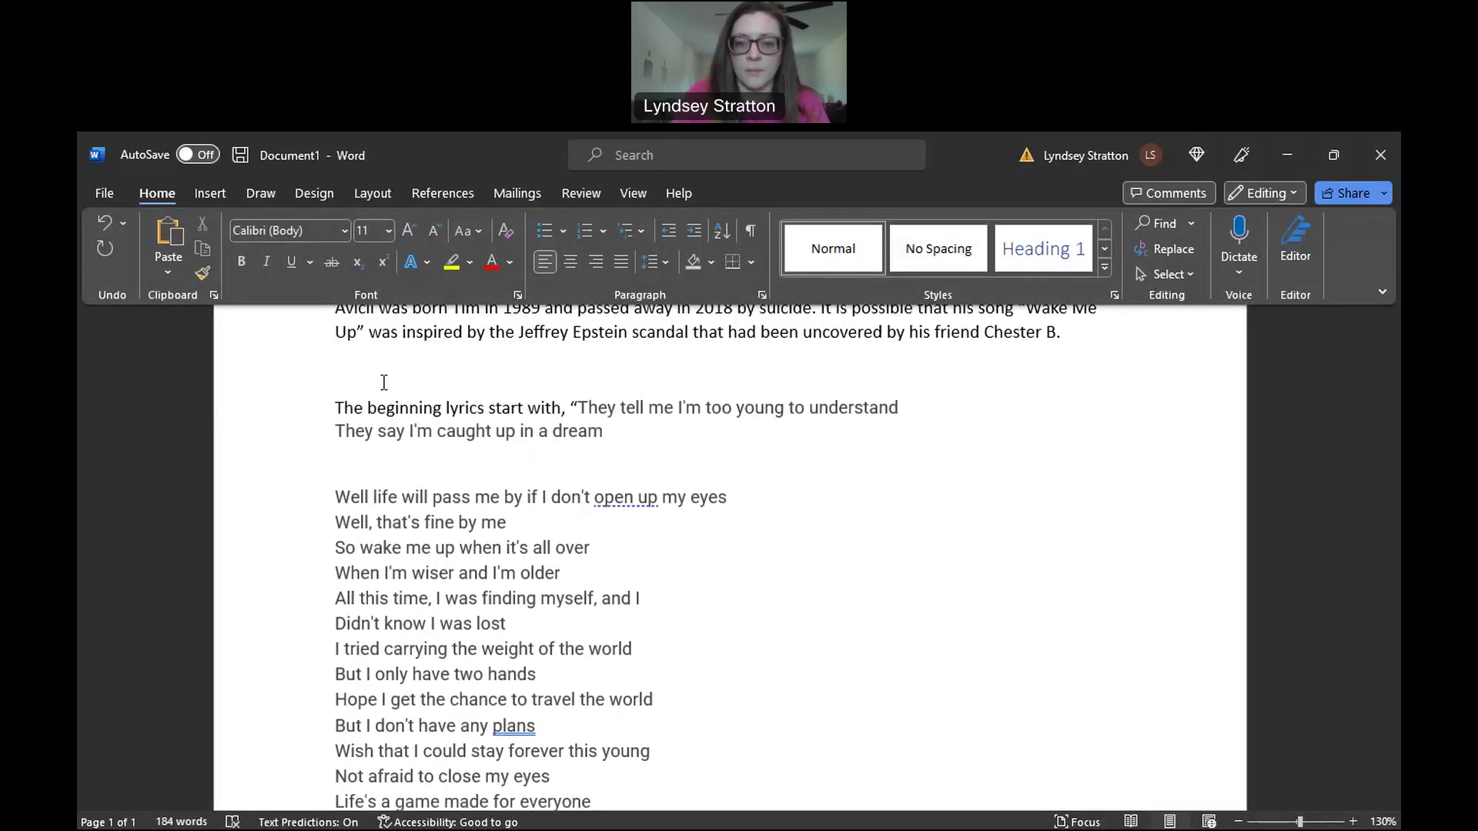
left_click(952, 408)
type("/")
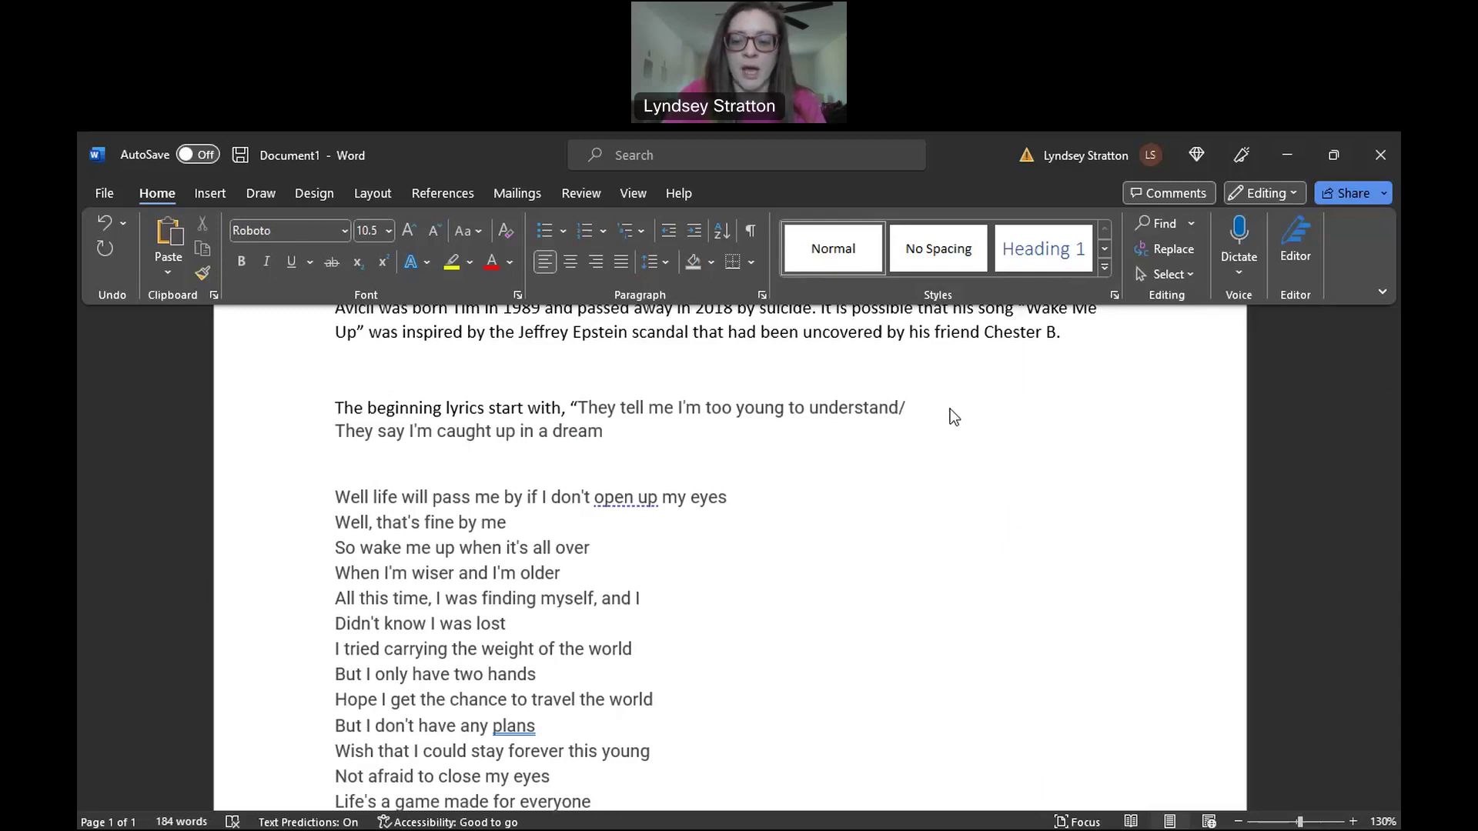
key("Delete")
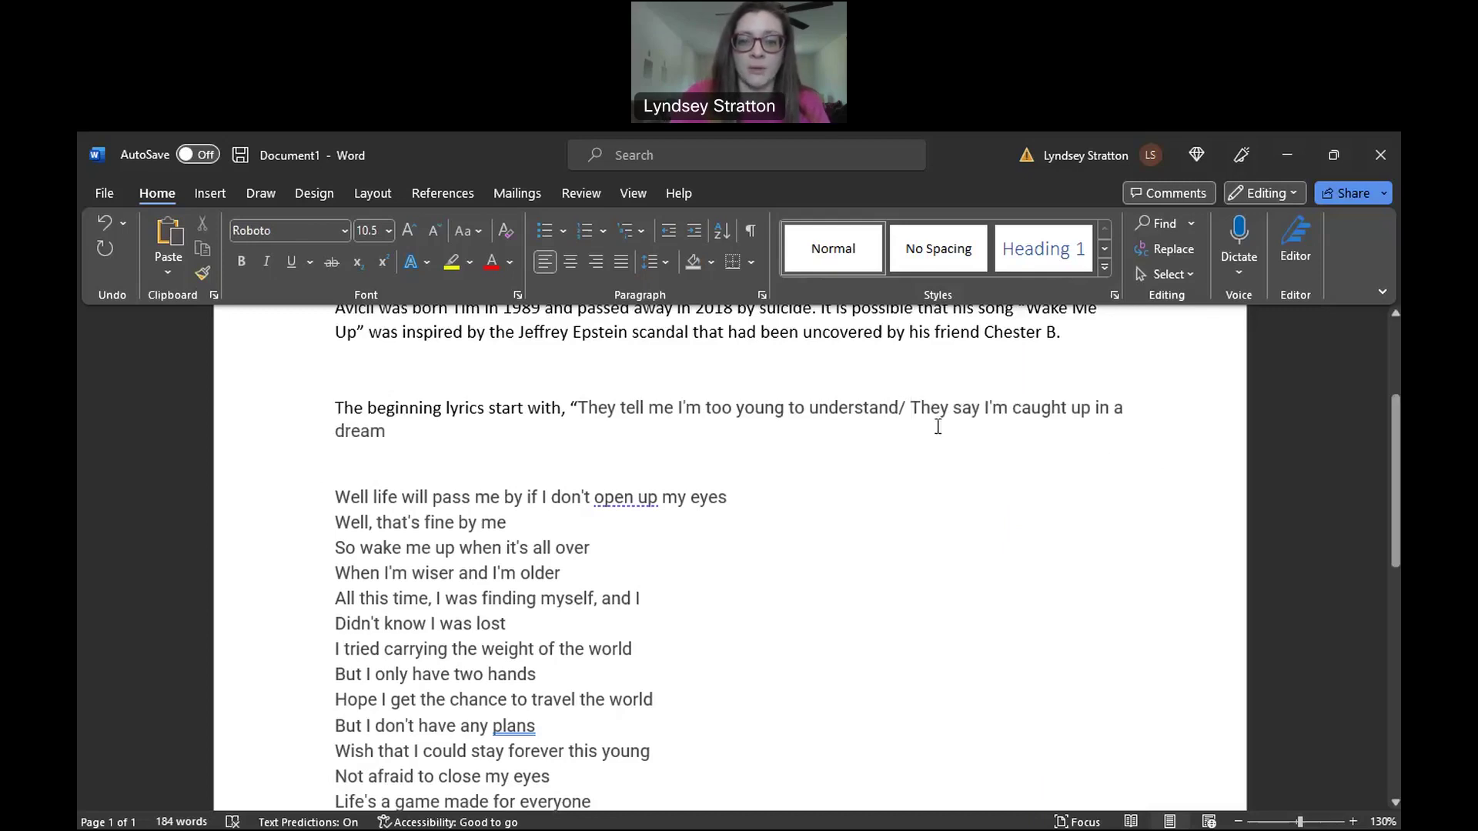
- Close the quote after 'dream' and begin interpreting it around his young musical career
left_click(929, 436)
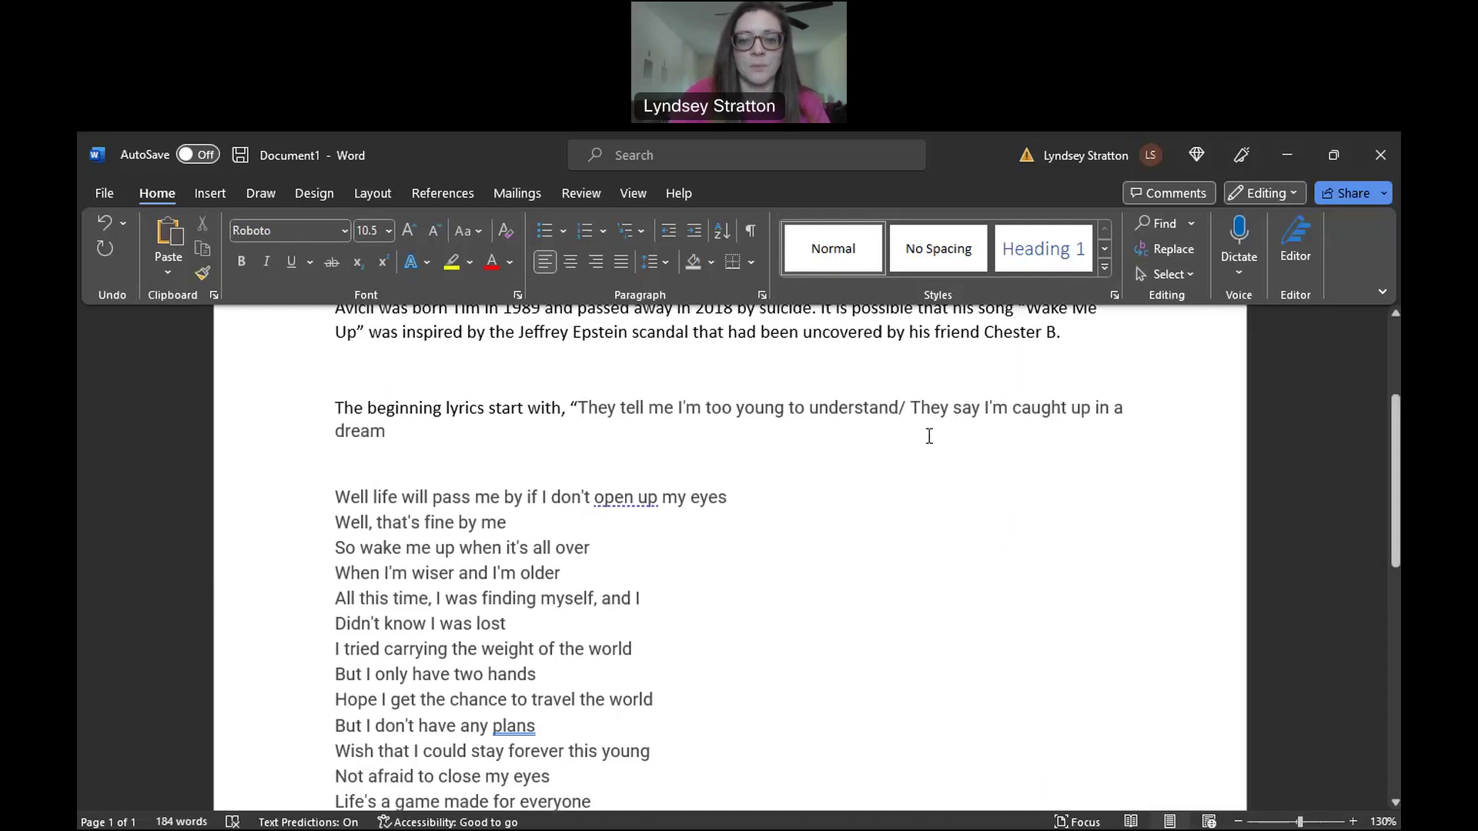
type(".\" This coup")
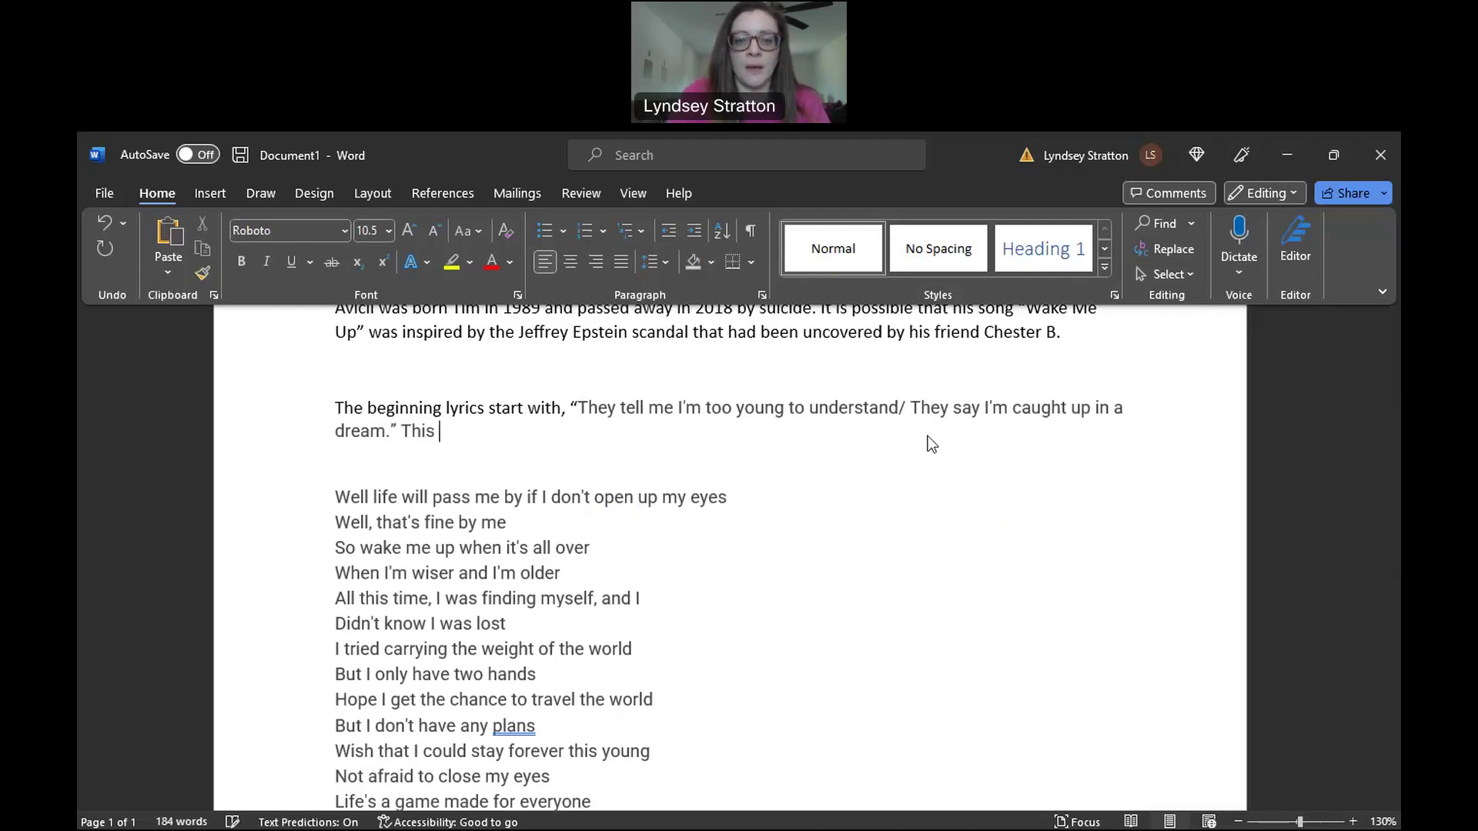
key("BackSpace")
type("ld po")
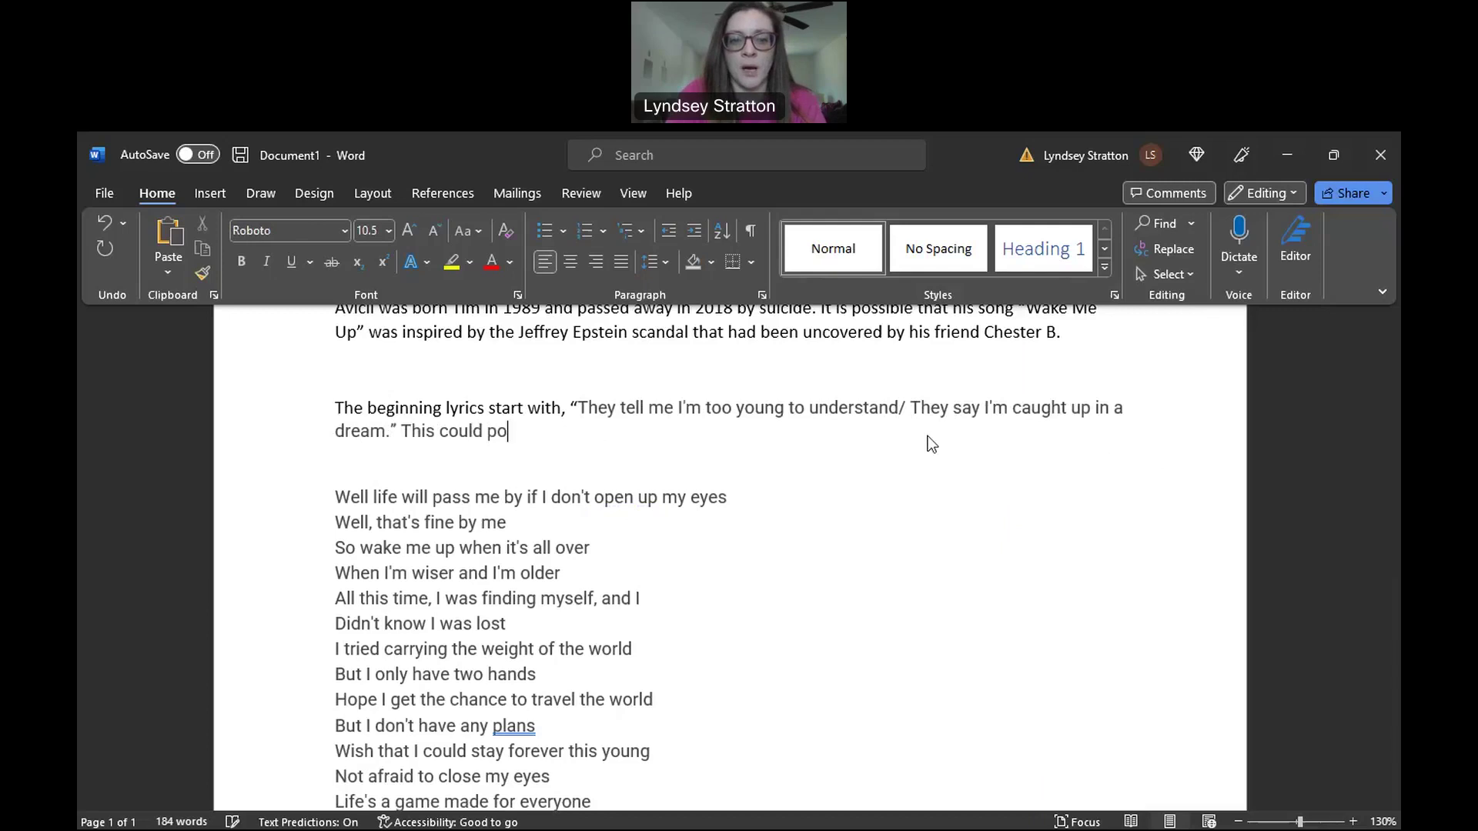
type("ssibly mean ")
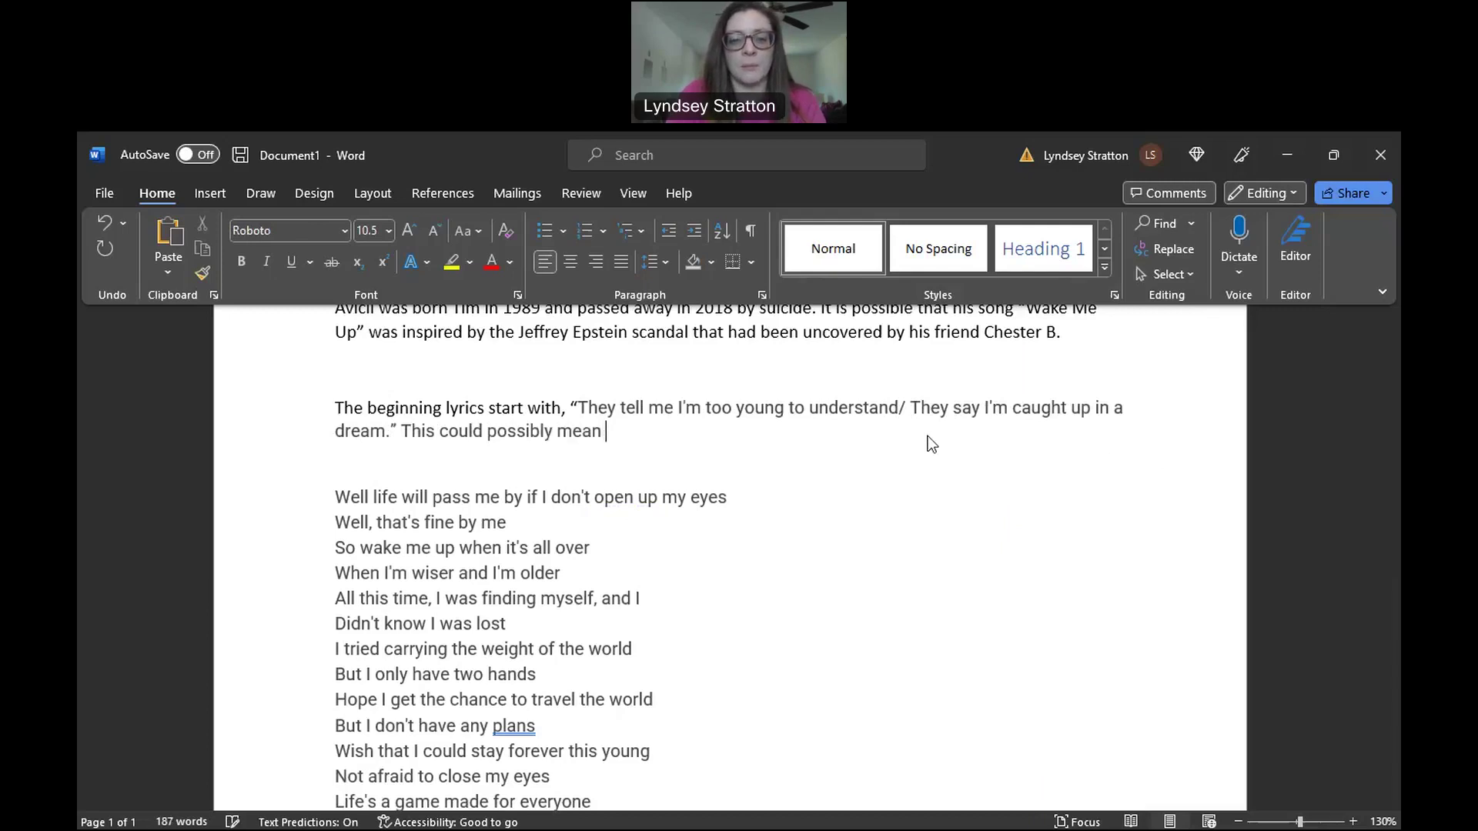
type("that b")
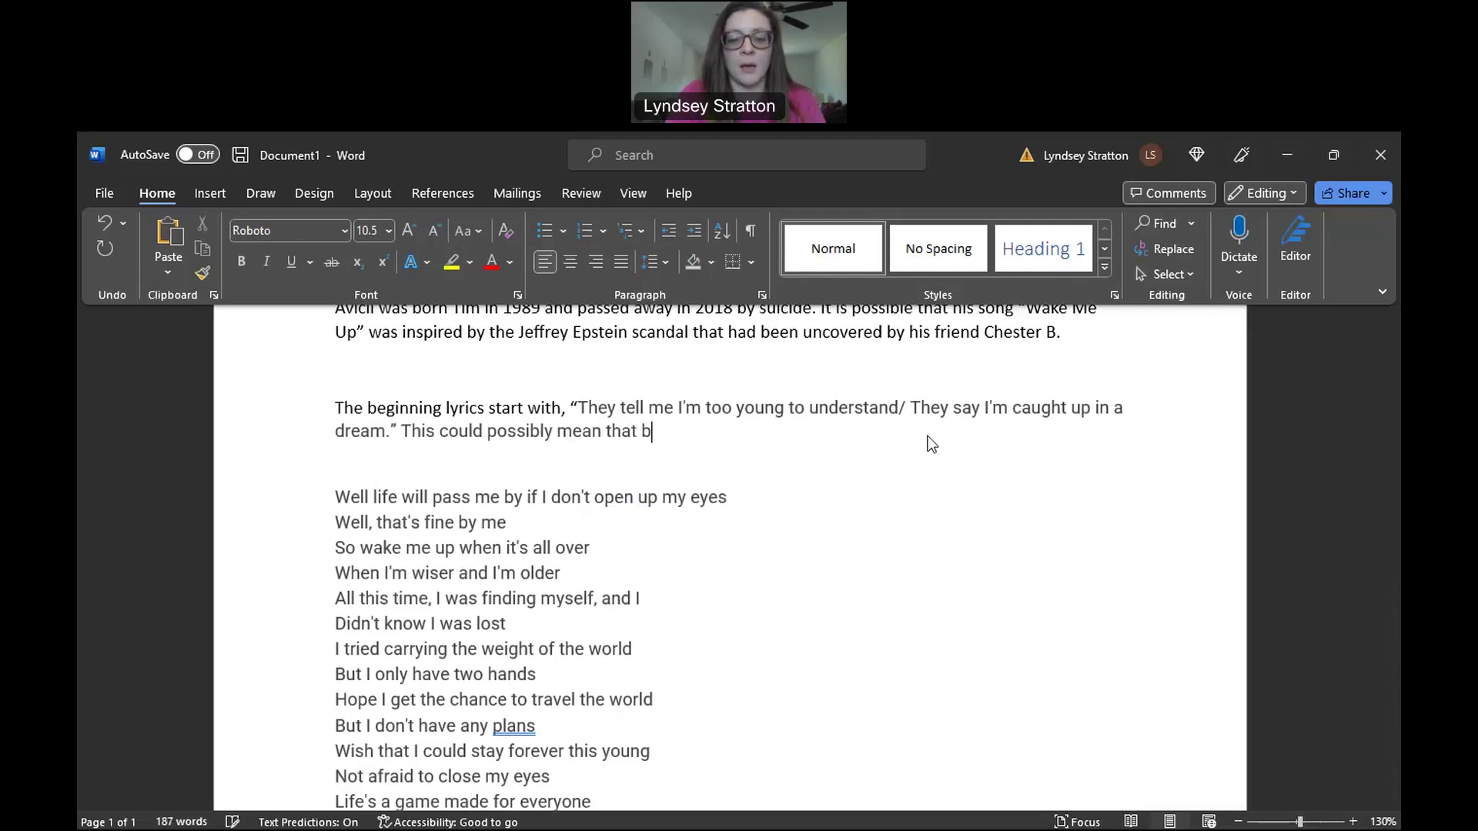
type("ecause he is ")
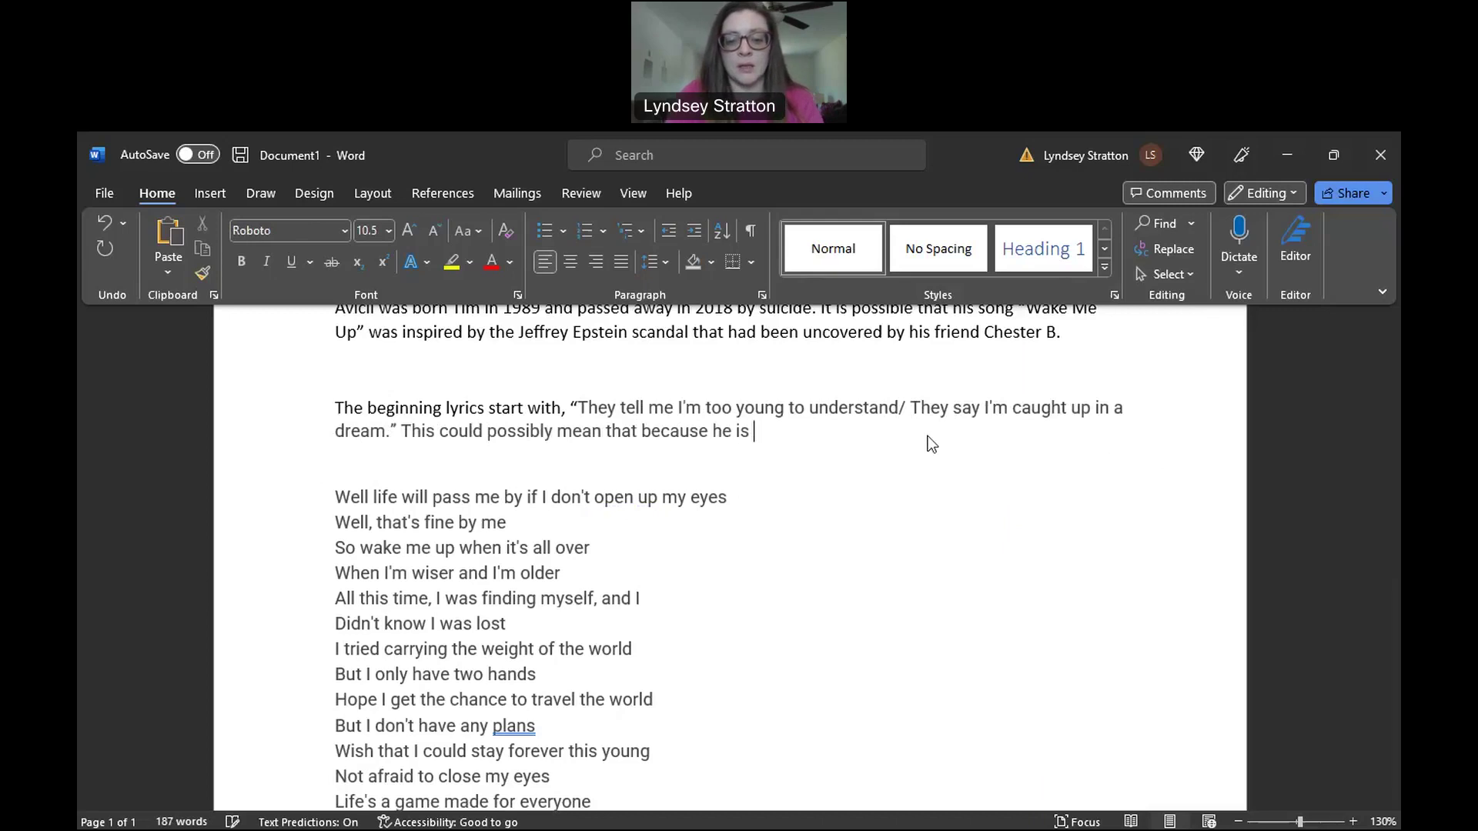
type("young at the begini")
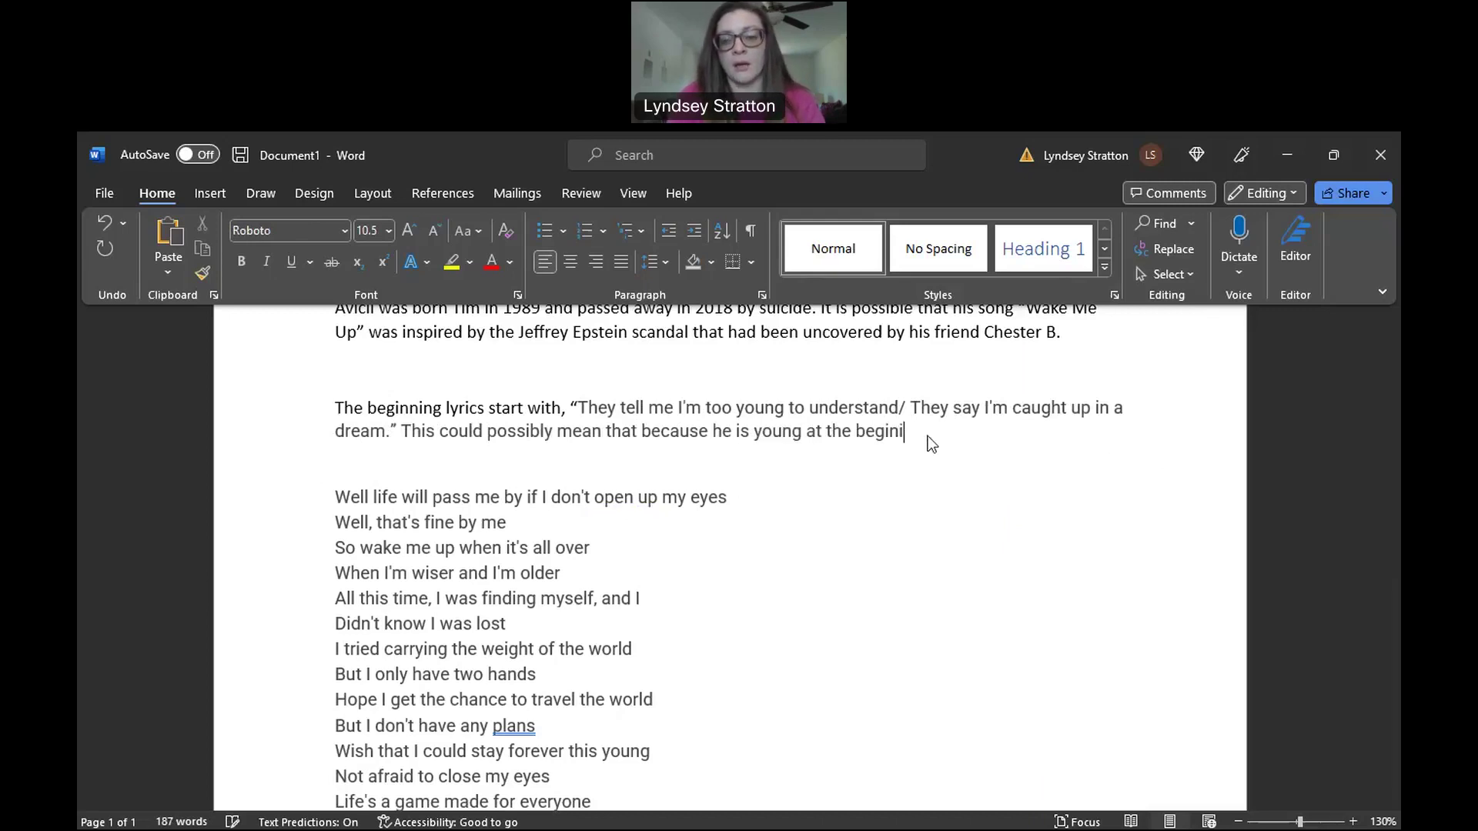
key("BackSpace")
type("ning of his musical career ")
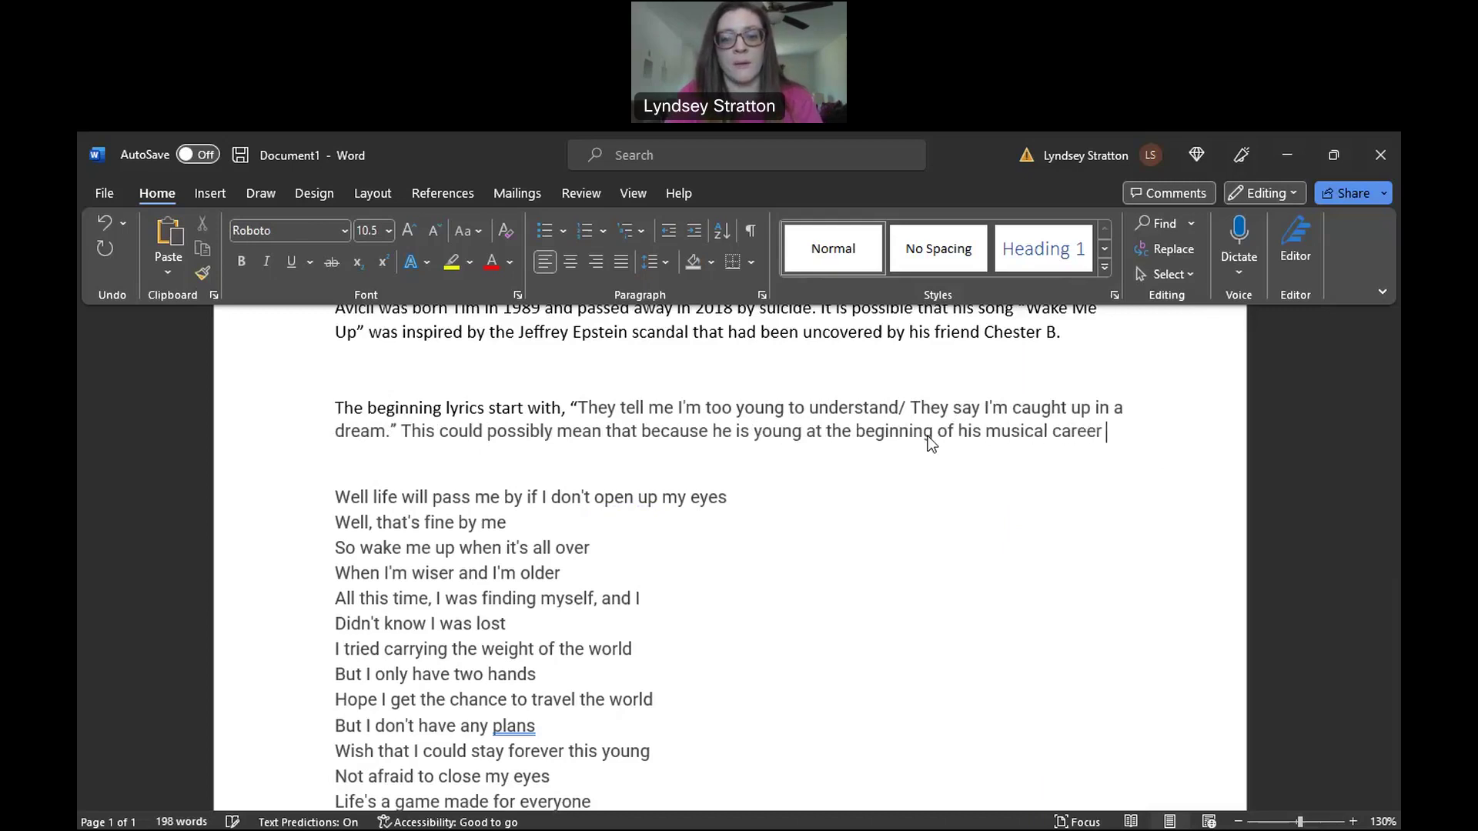
type("that he doe")
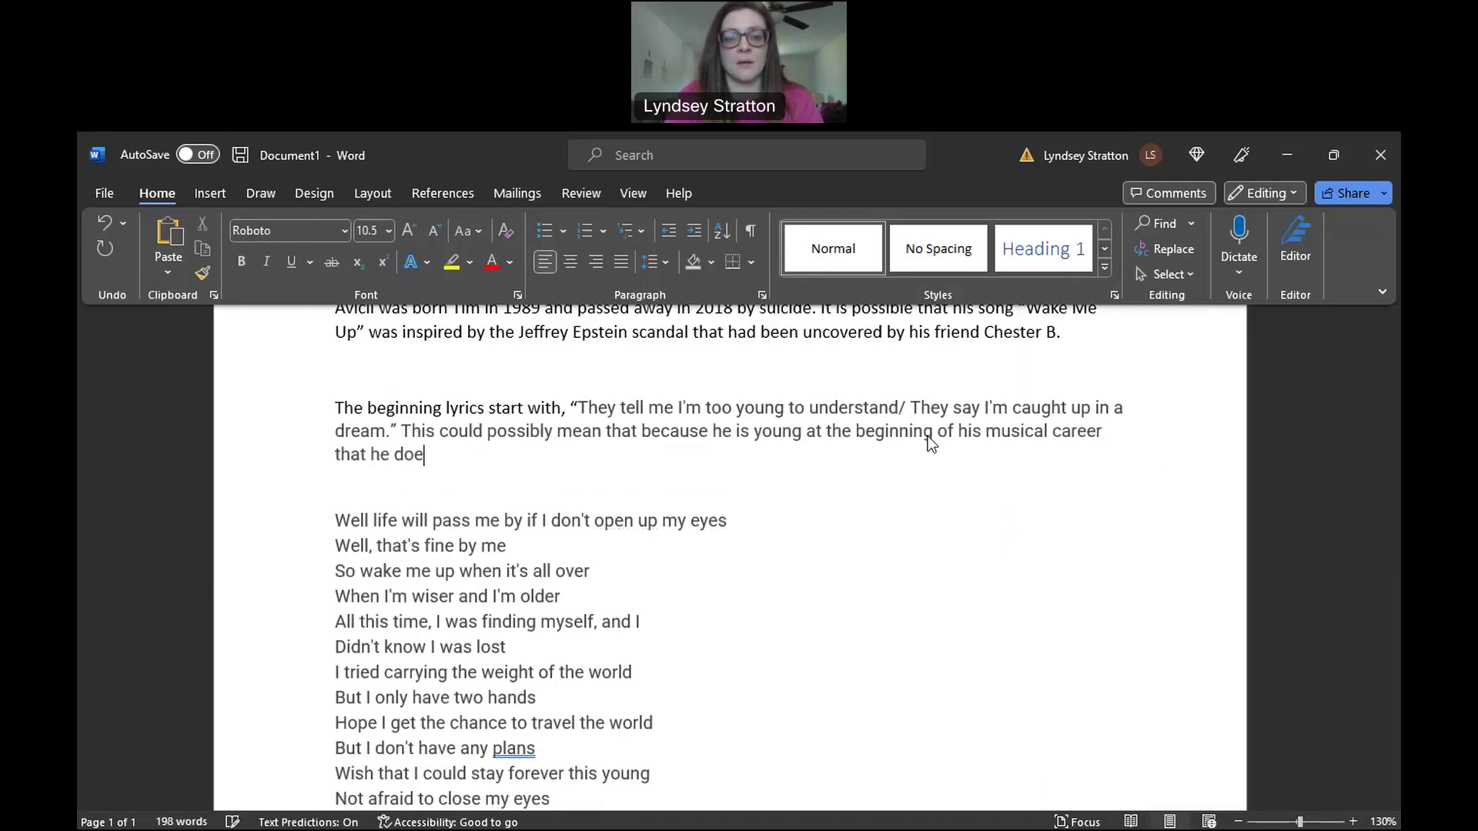
type("sn't understand")
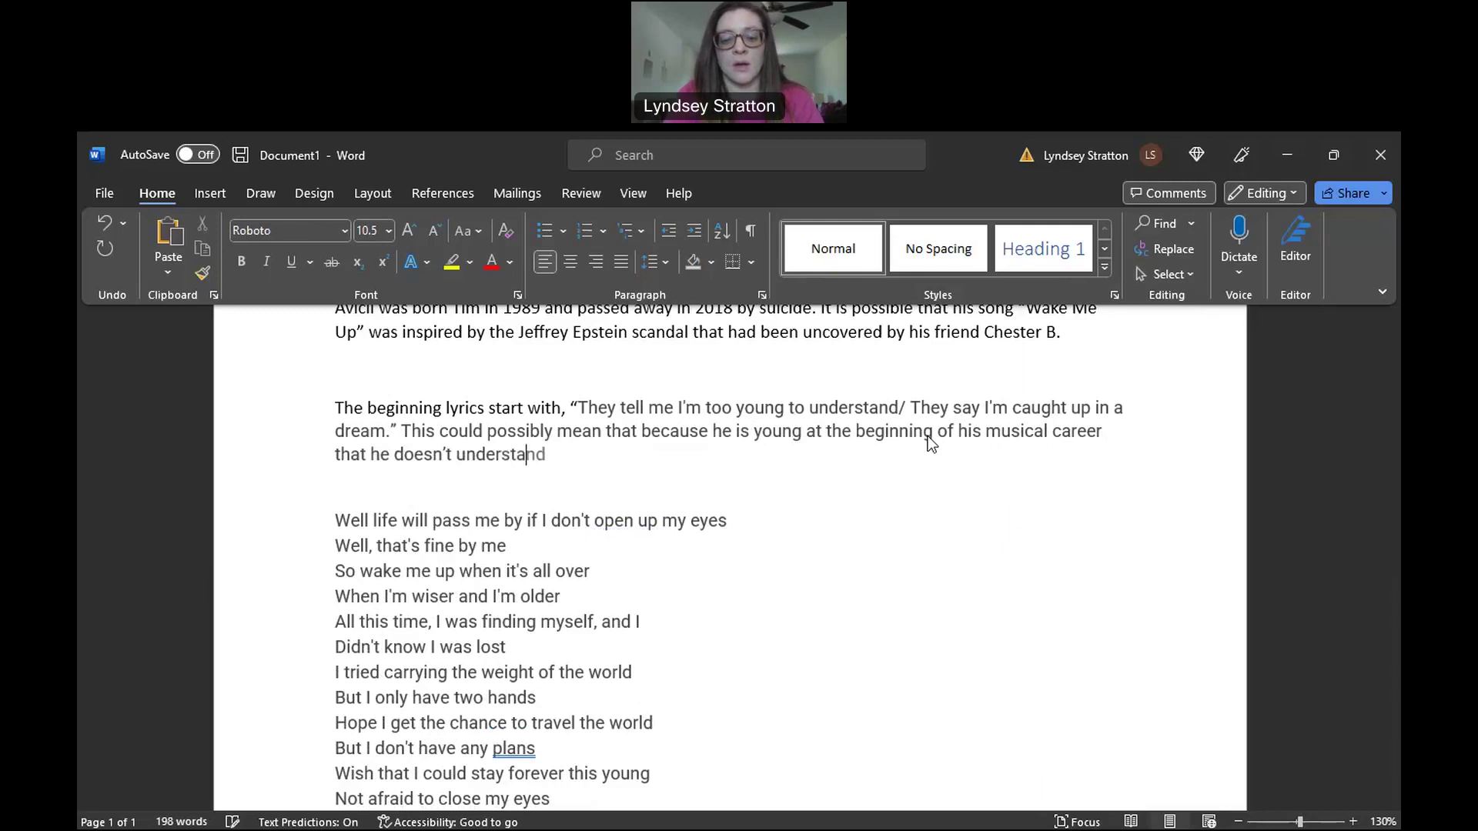
type(" how Hollywoo")
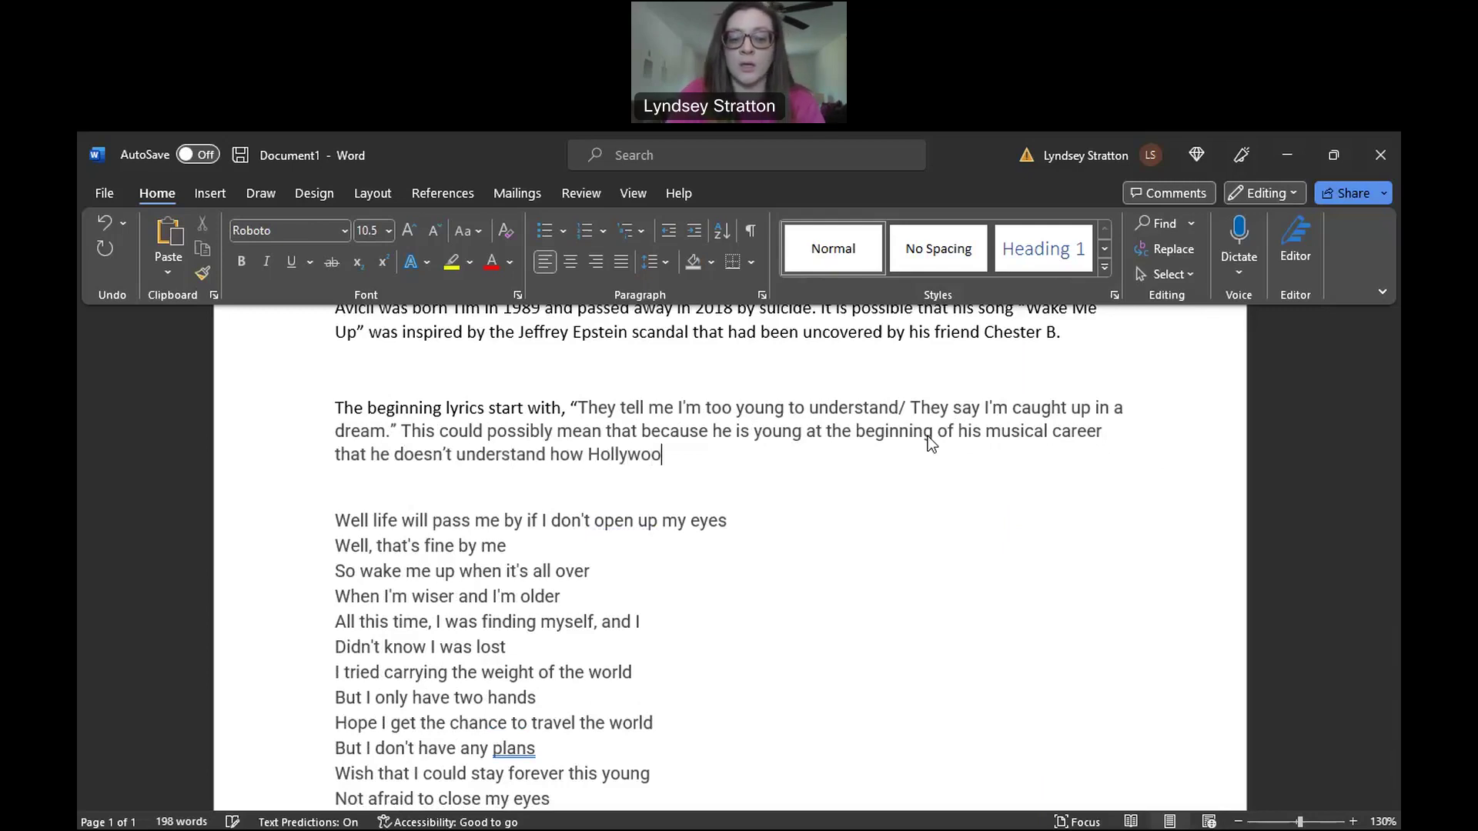
type("d works ")
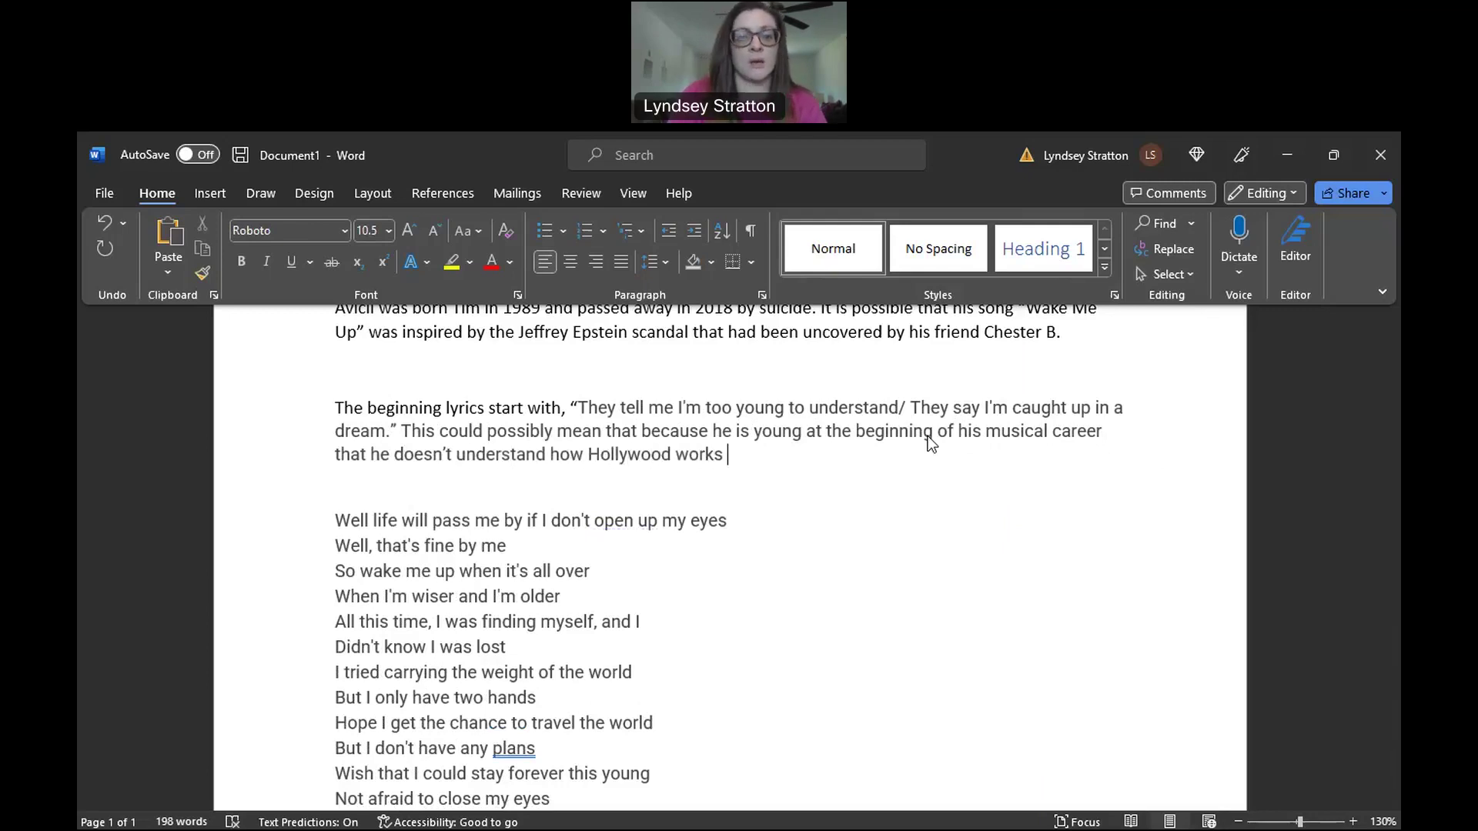
type("and that right now")
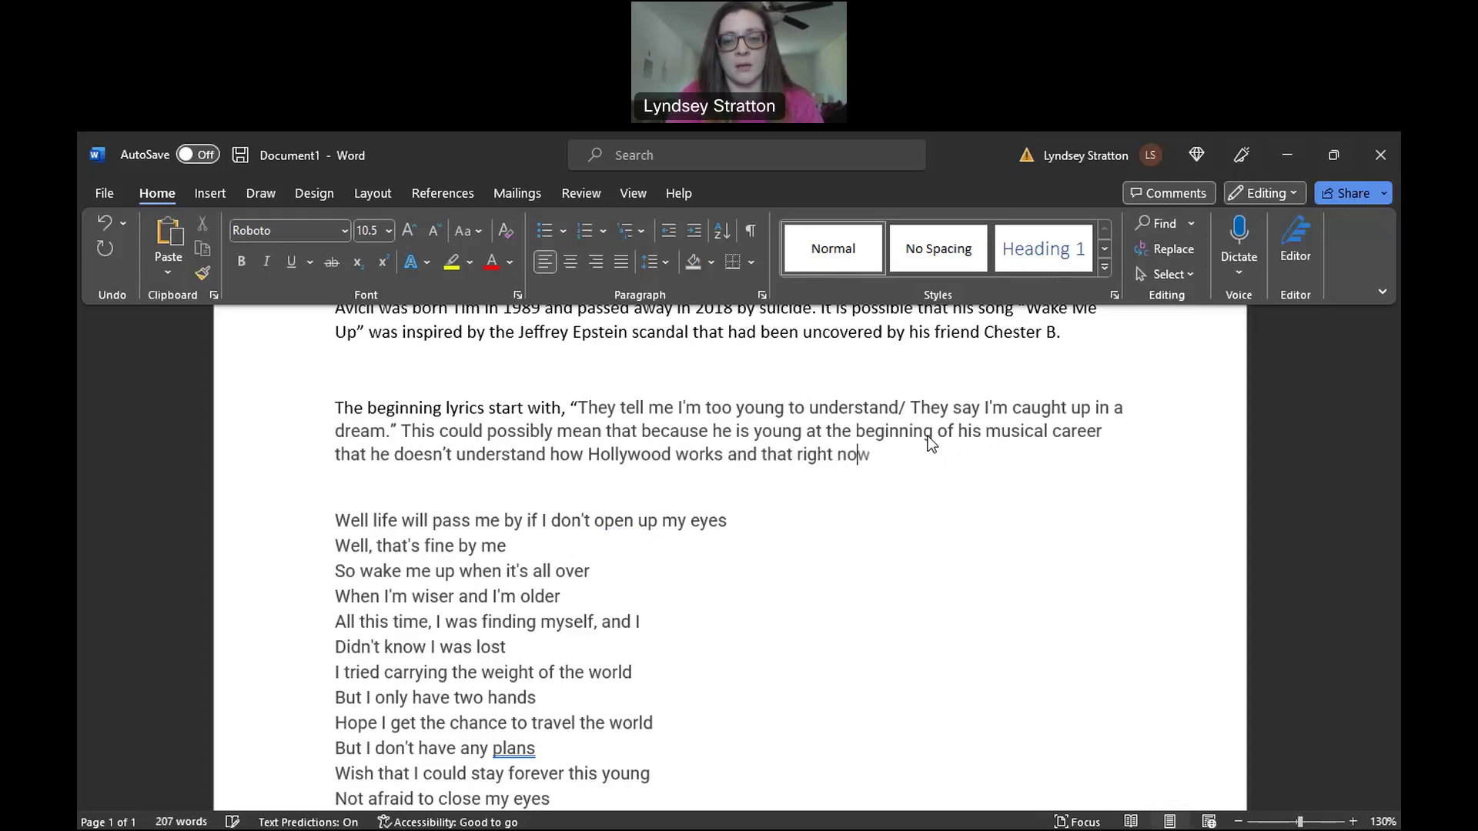
type(" Iat the beginning of")
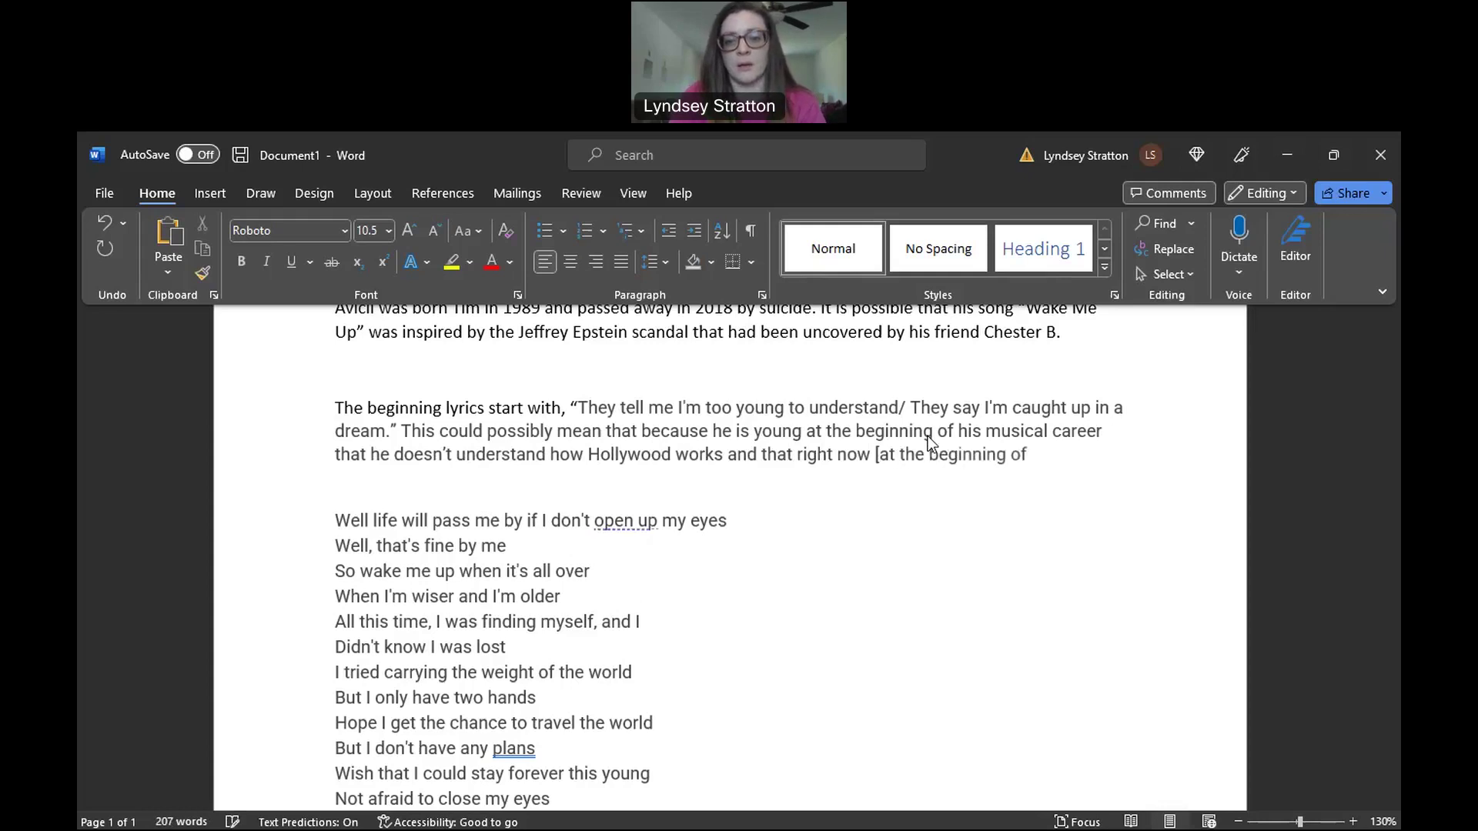
type(" his care")
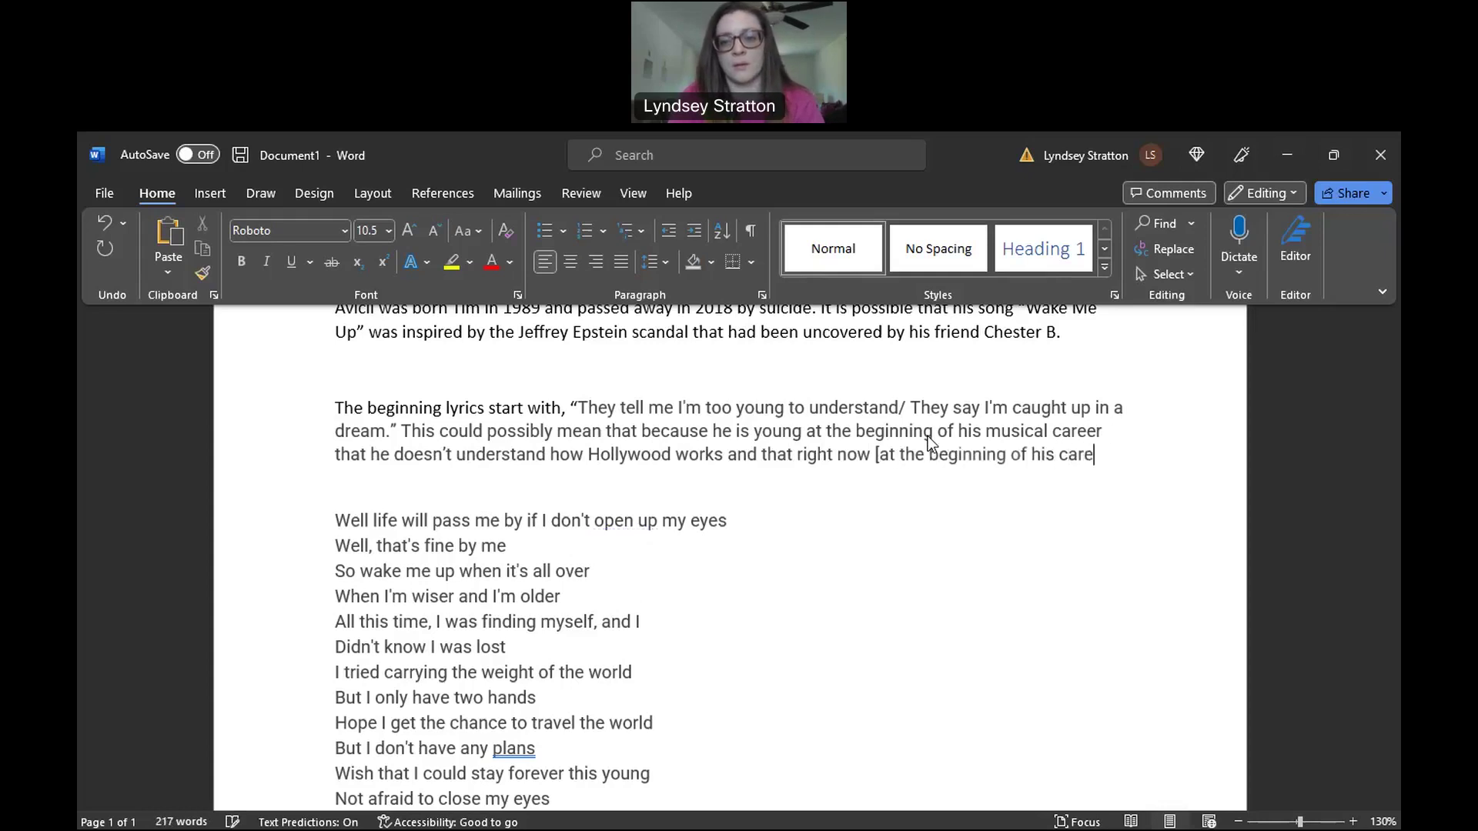
type("er]")
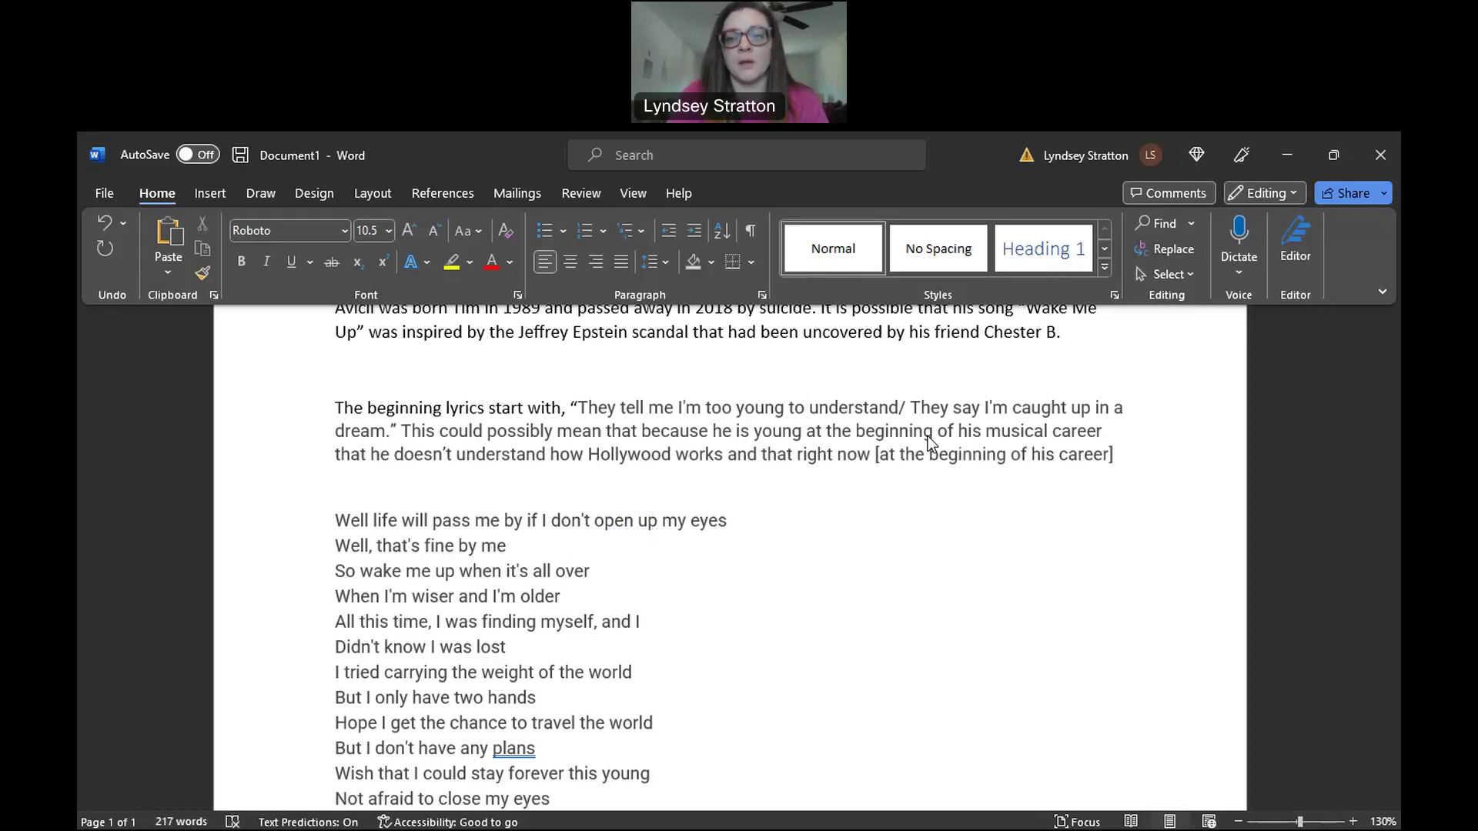
type(" he is c")
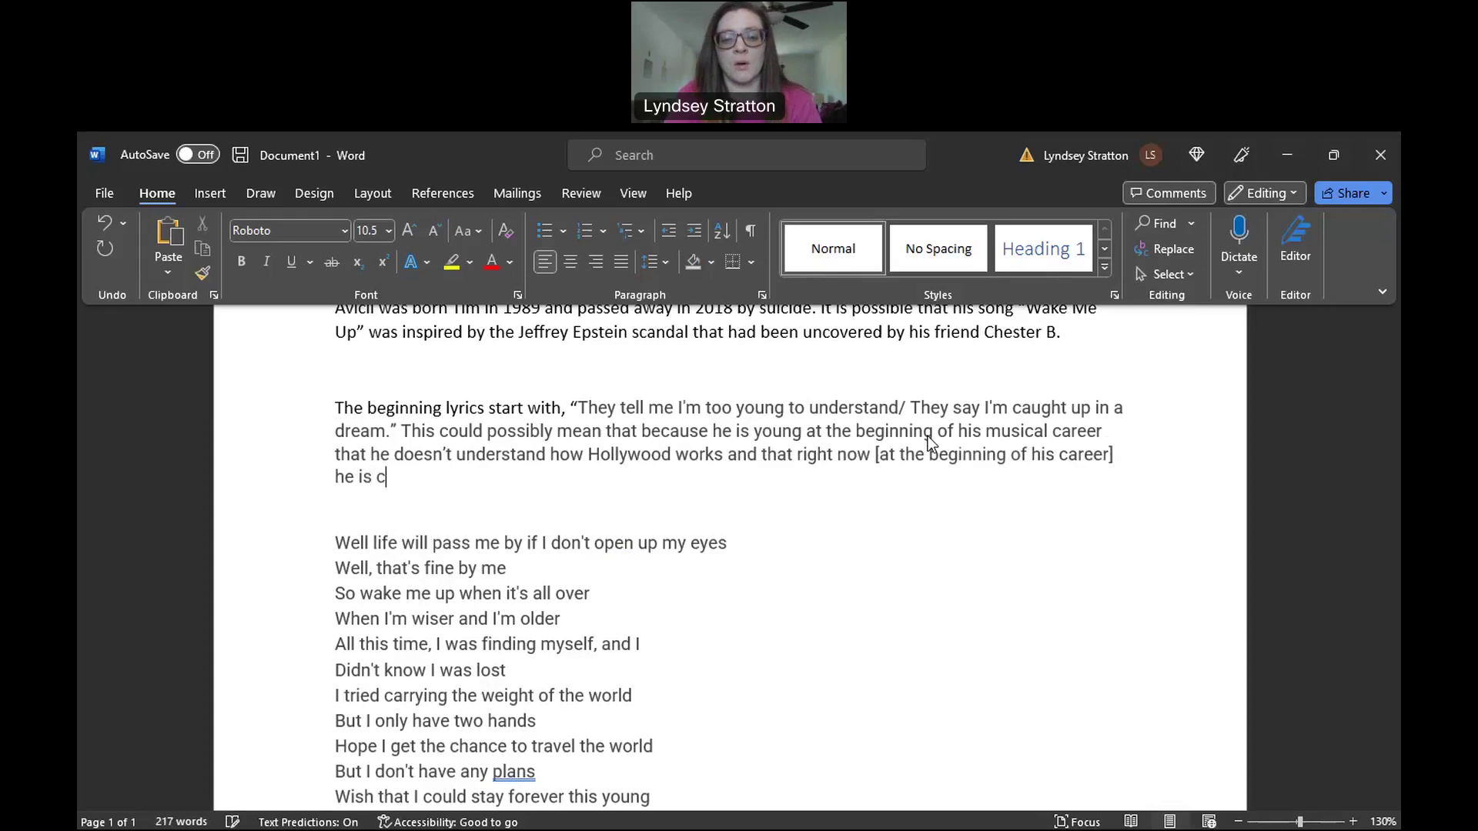
type("aught up with the ")
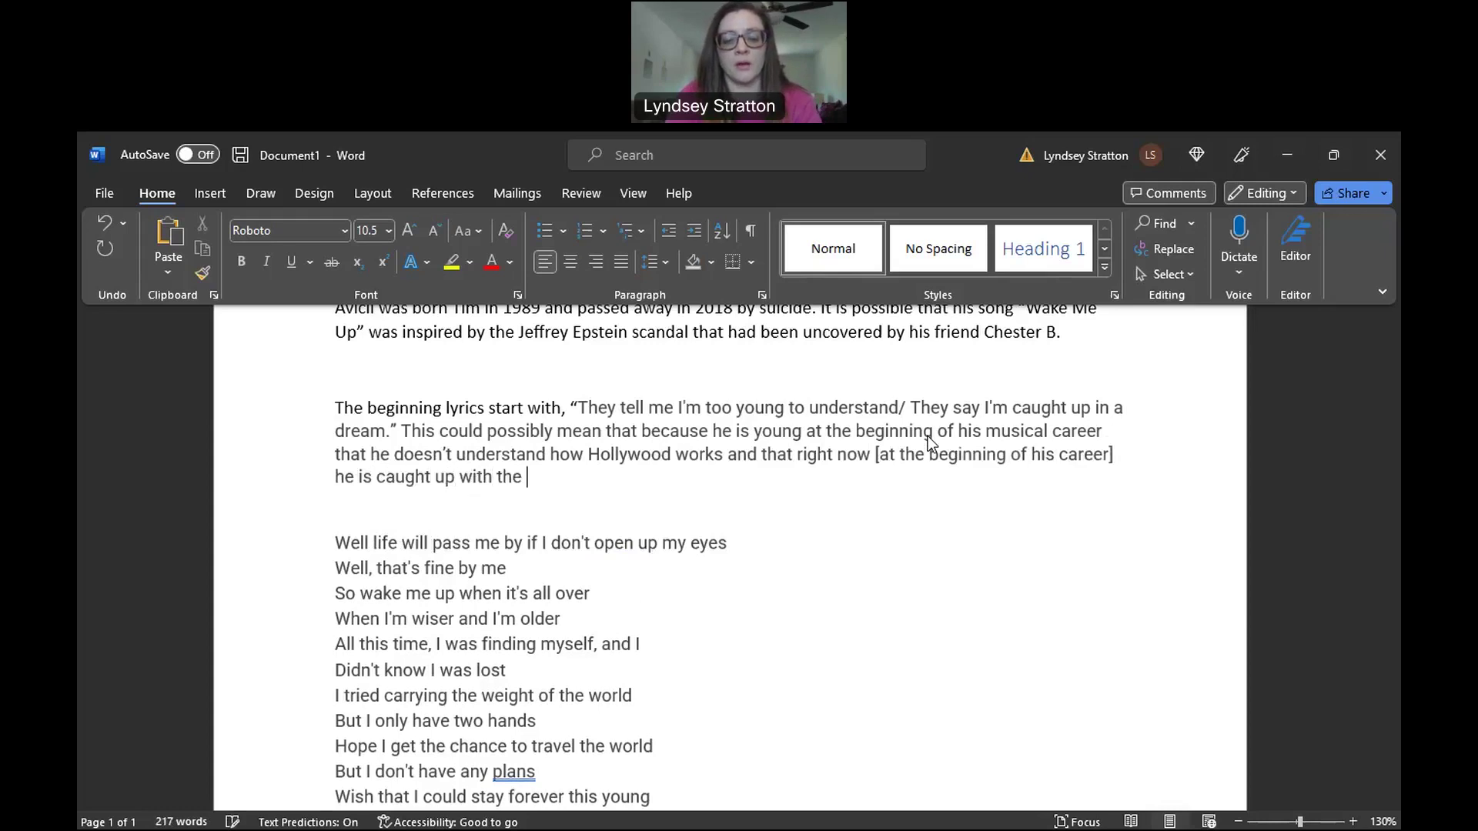
type("shininess ")
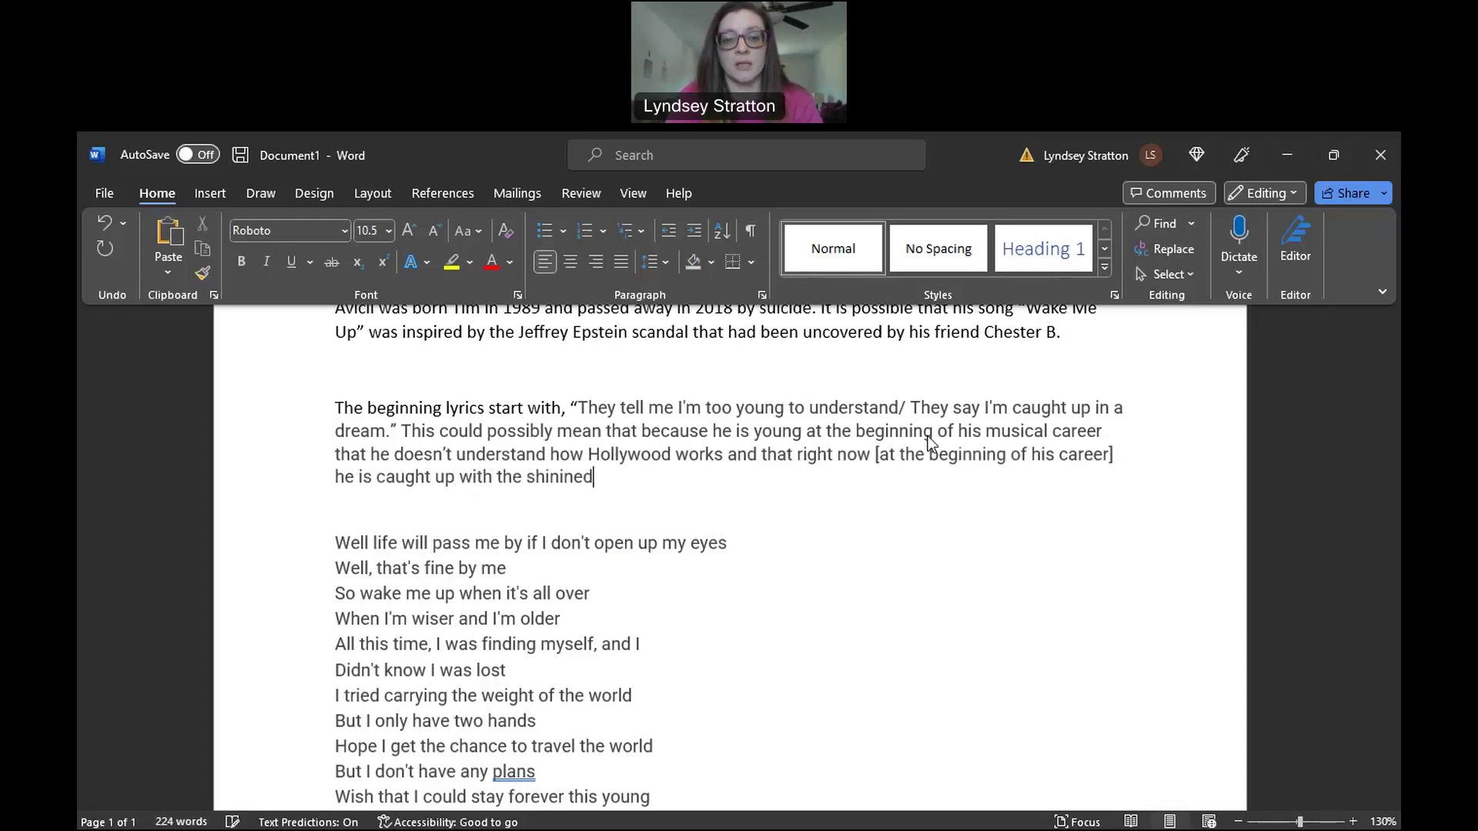
type("of this new life.")
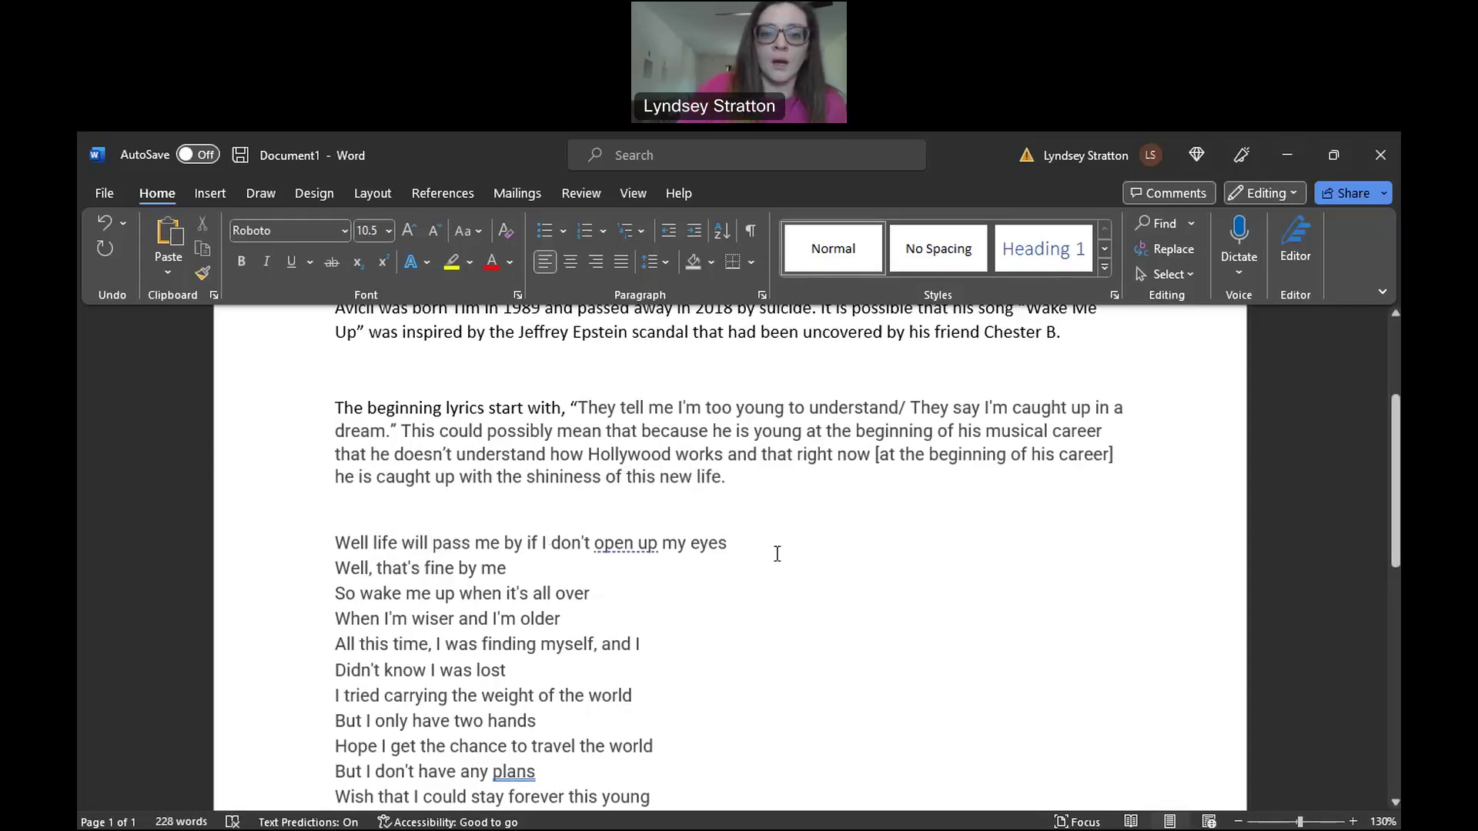
type(" He then goes")
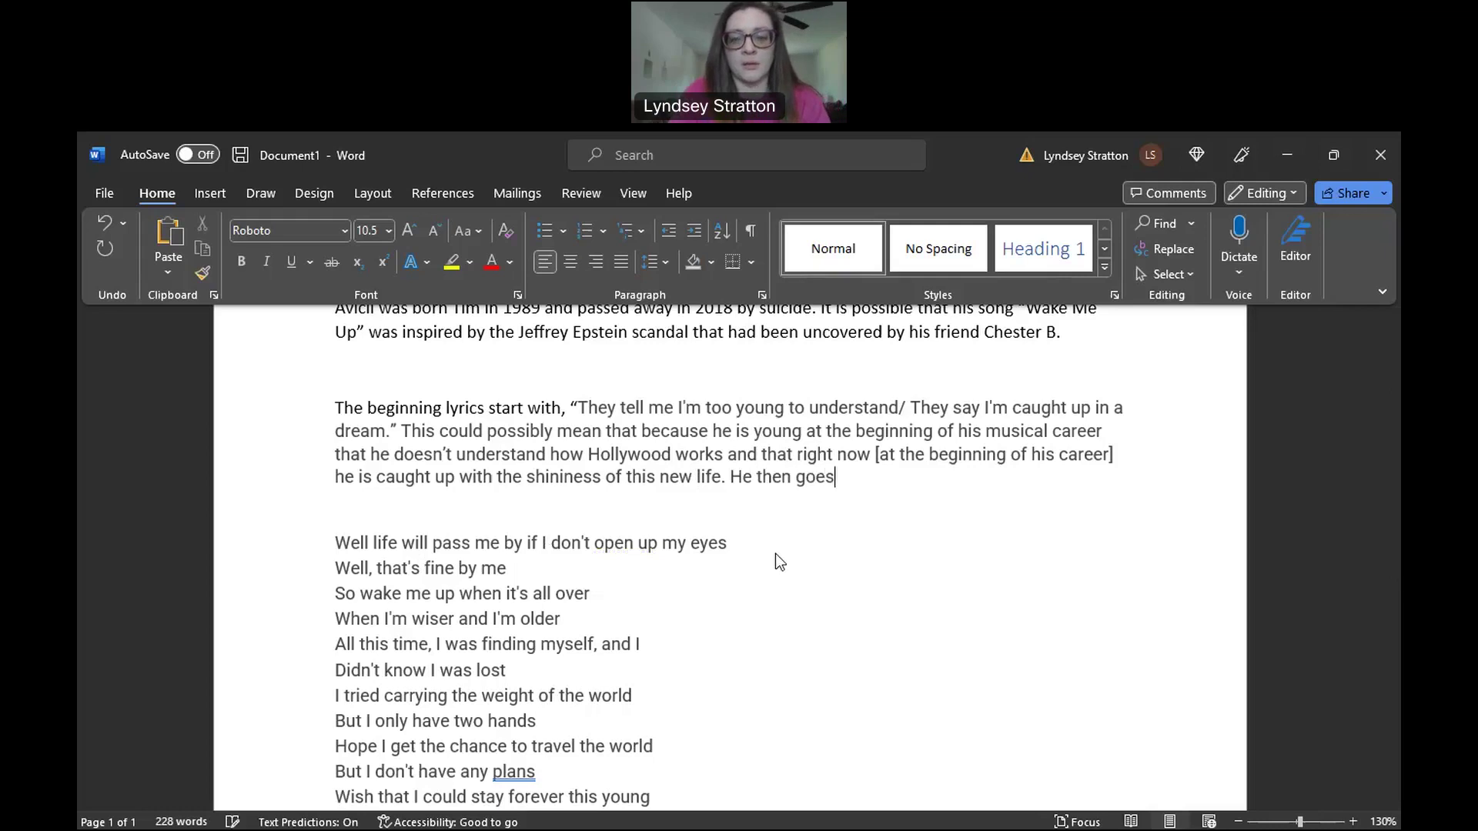
type(" on to sing, “")
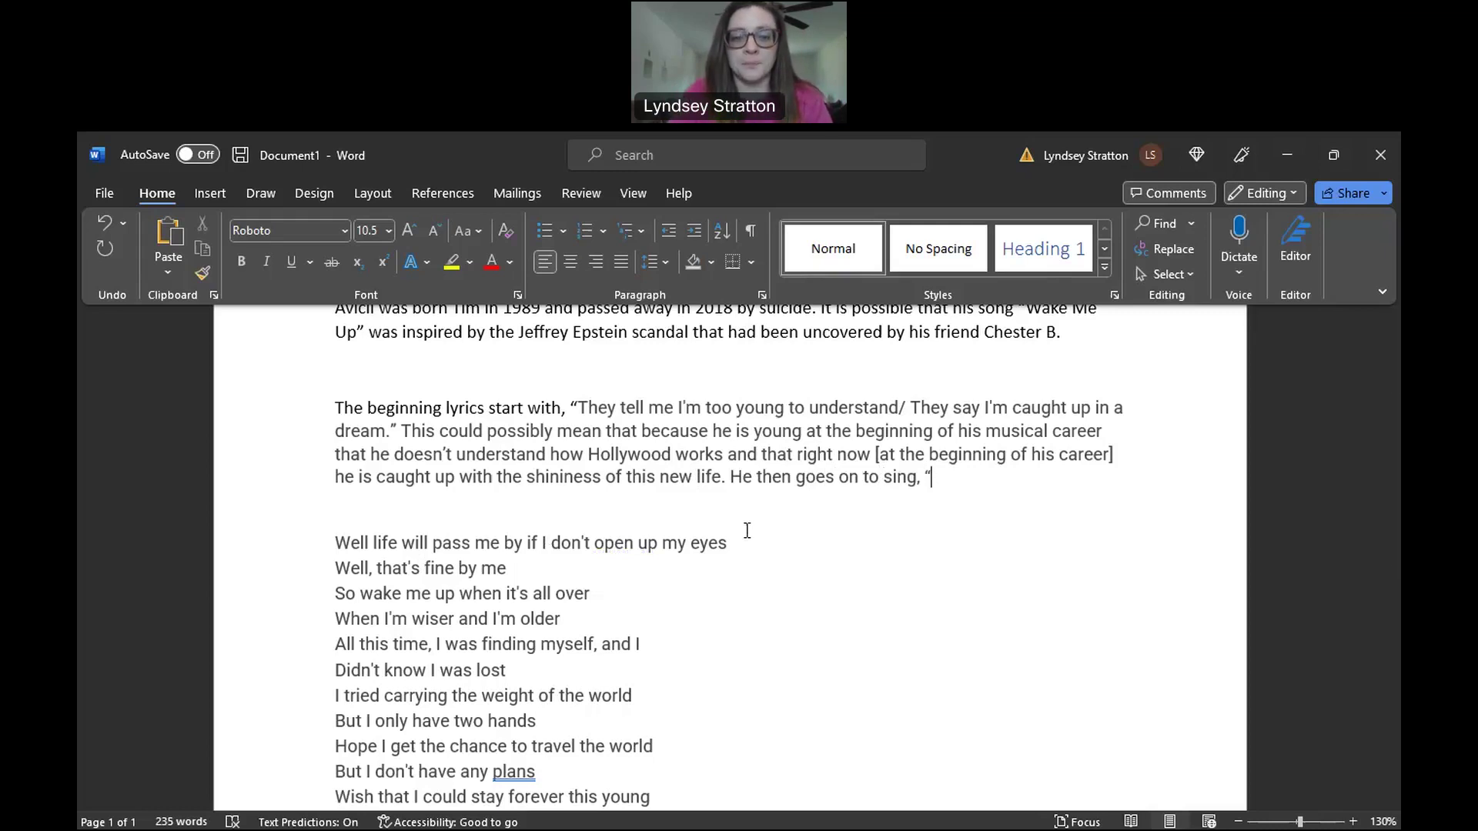
- Pull the 'Well life will pass me by' lyric lines into the quote, separated by a slash
key("Delete")
key("Delete")
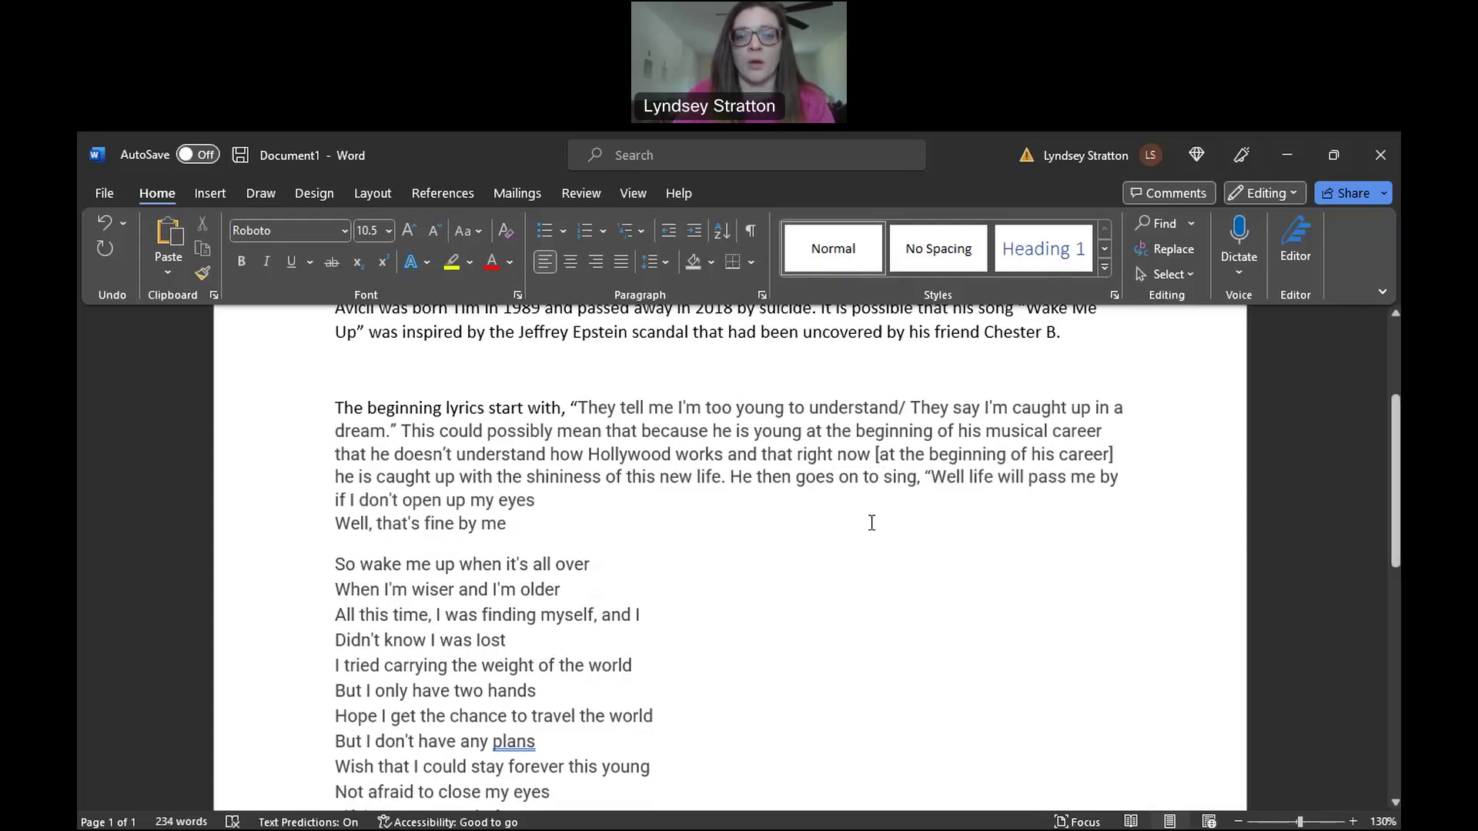
left_click(336, 524)
key("BackSpace")
type("/")
key("Right")
- Close the quote after 'understand' and explain his new life seems better and more exciting
left_click(895, 409)
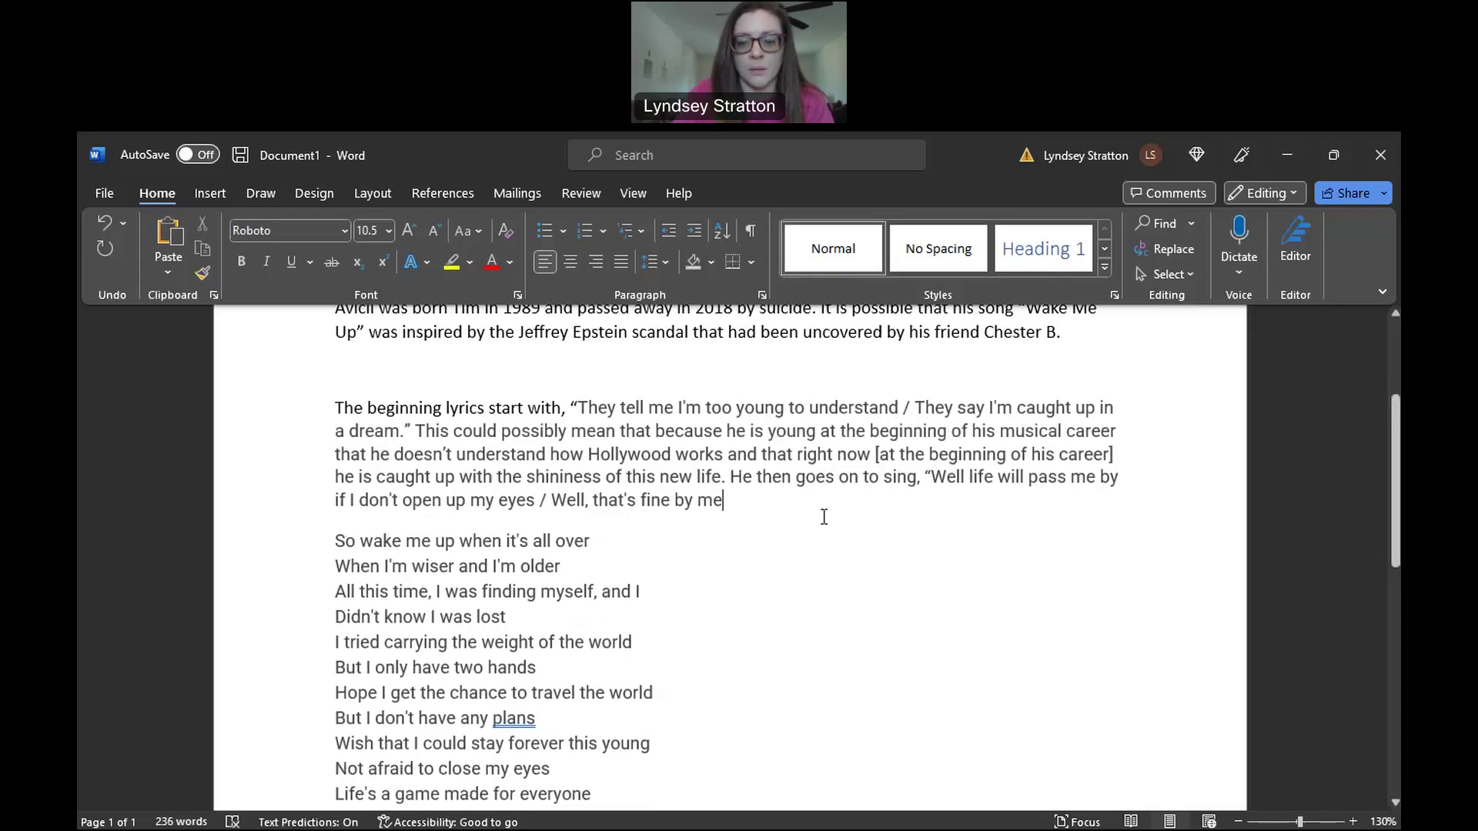
type(".\"")
type(" He clea")
type("rly ")
type("is okay with")
type(" the fact t")
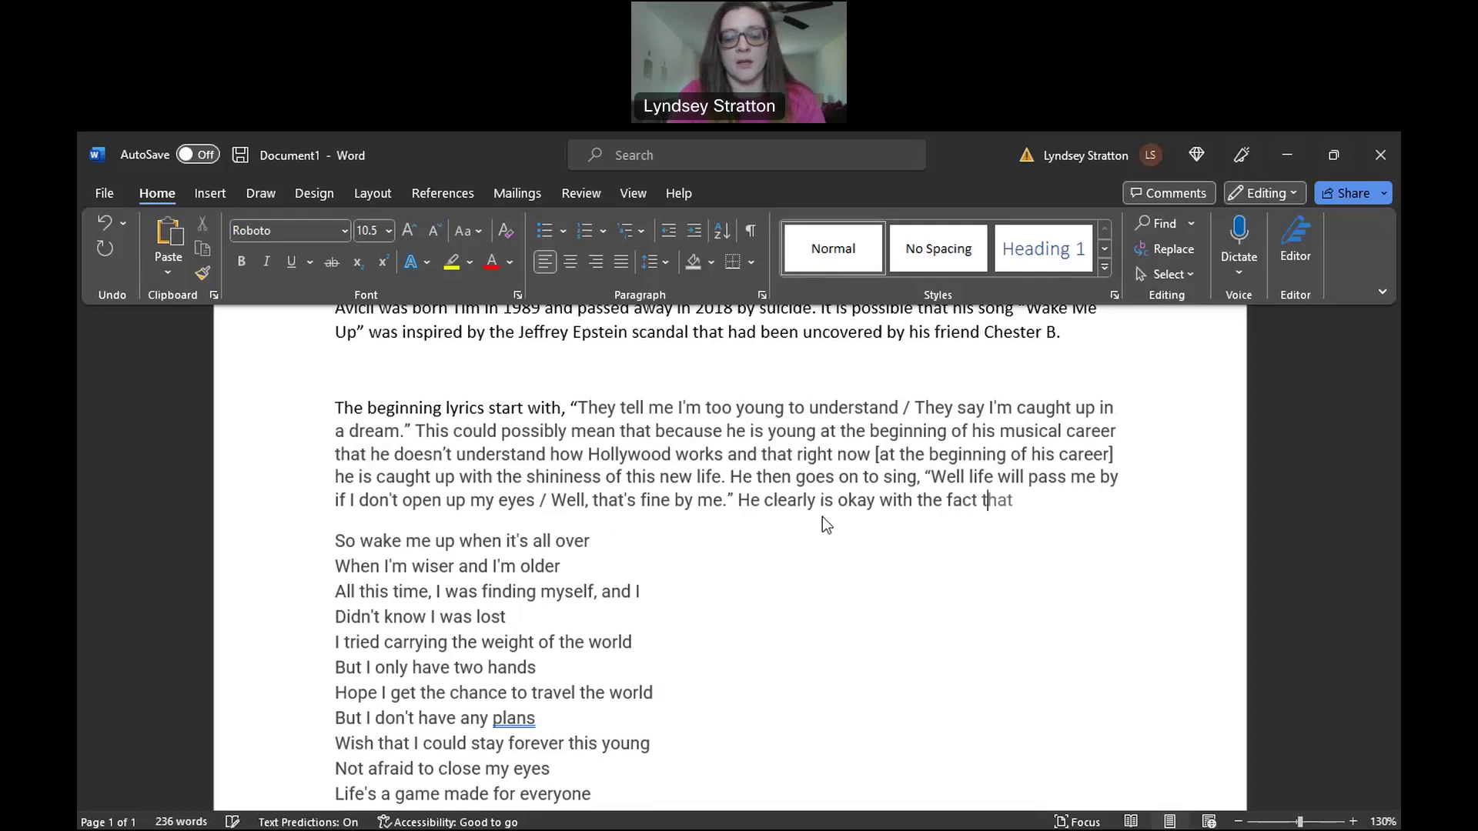
key("Tab")
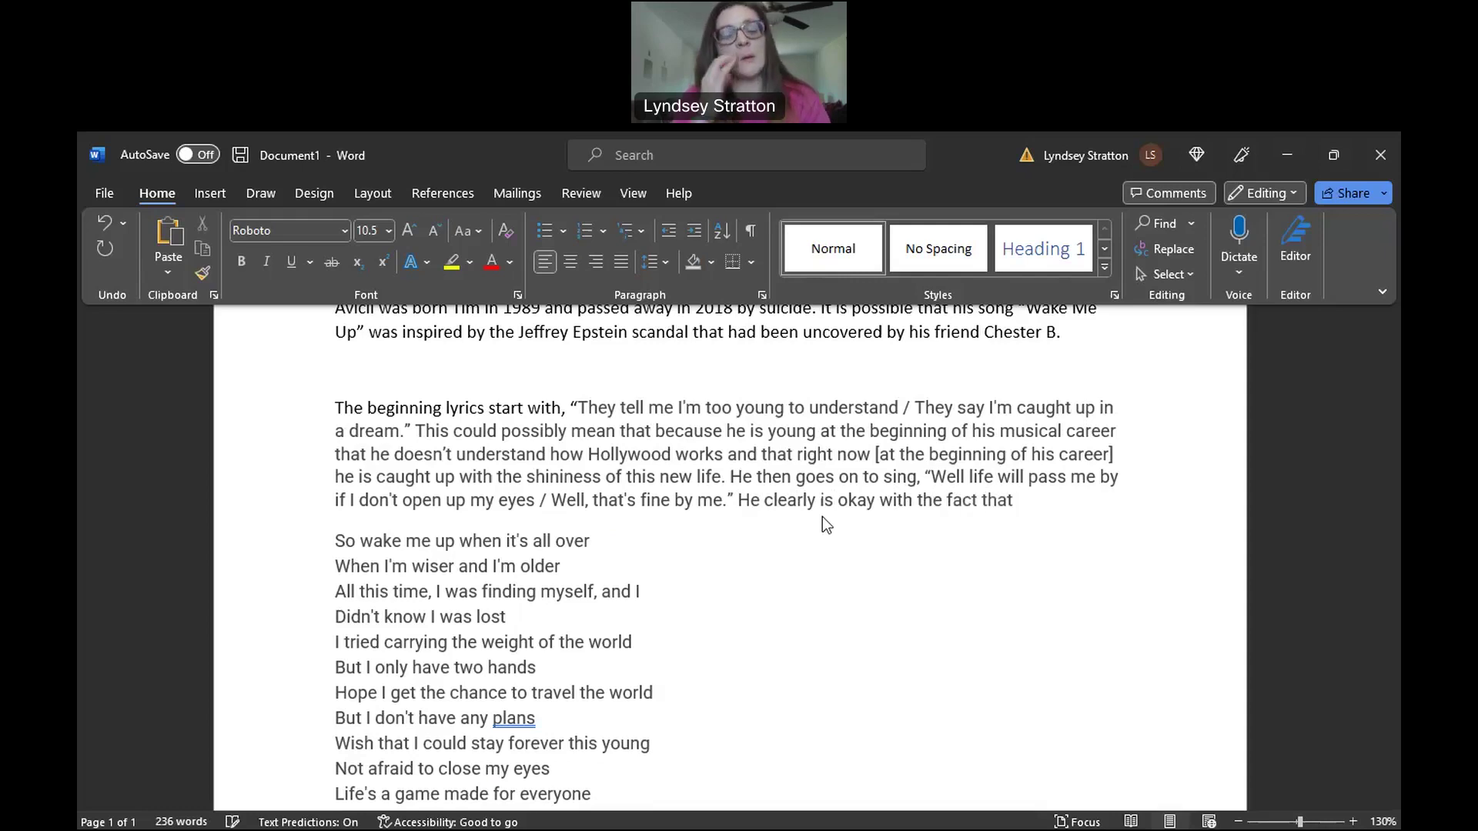
type("his ne")
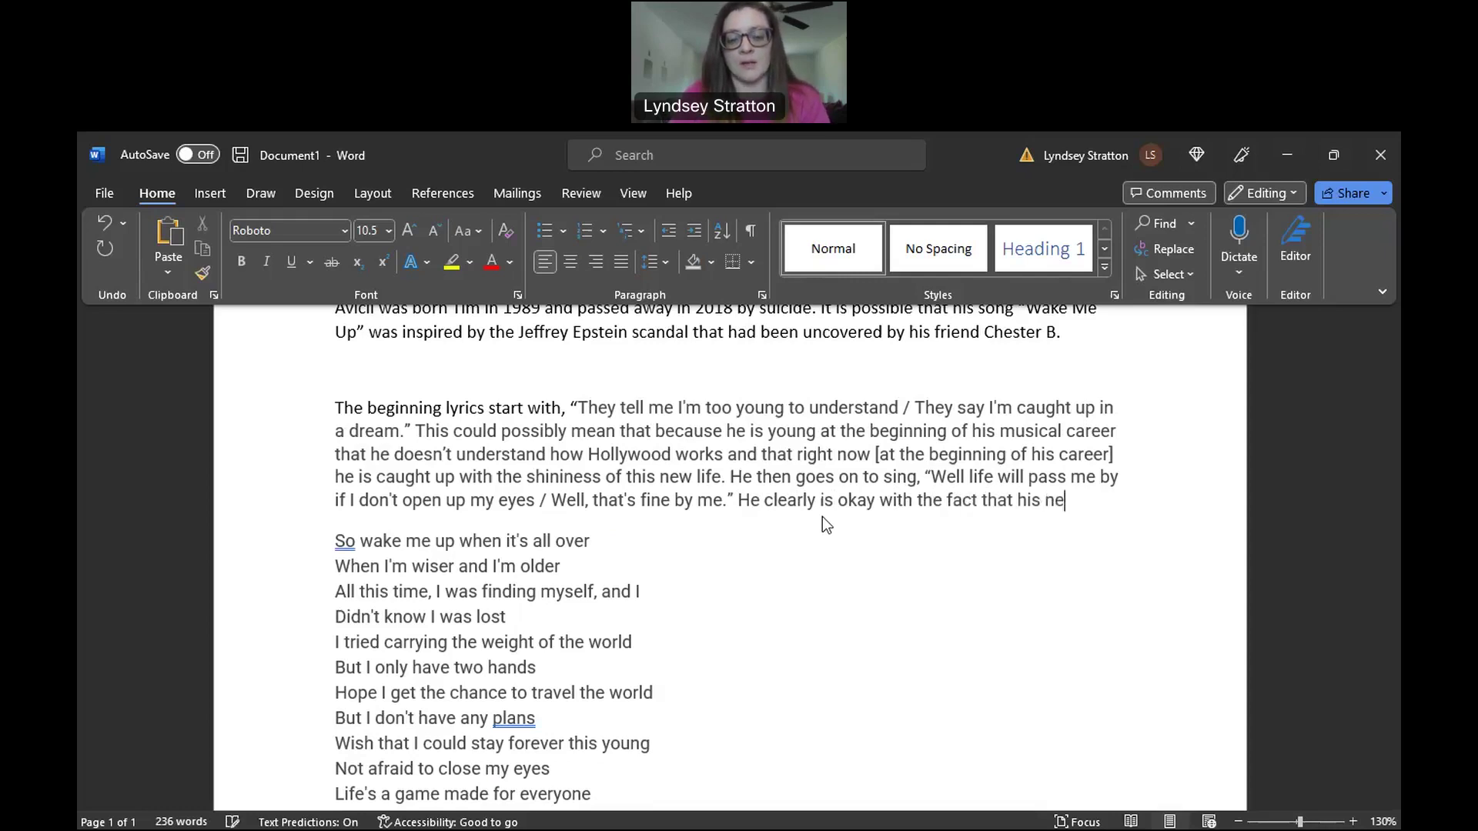
type("w life is")
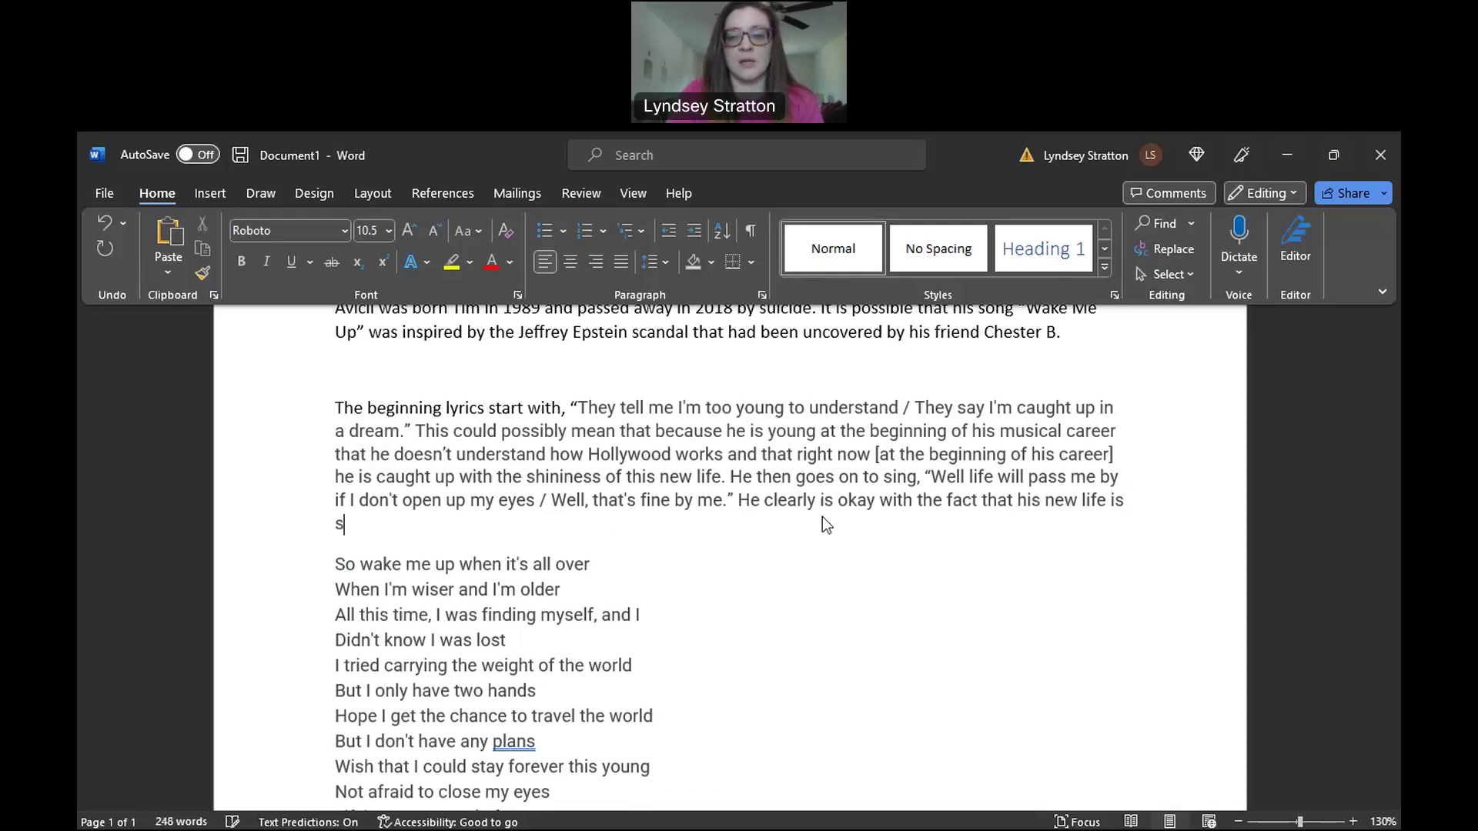
type("eemingly bet")
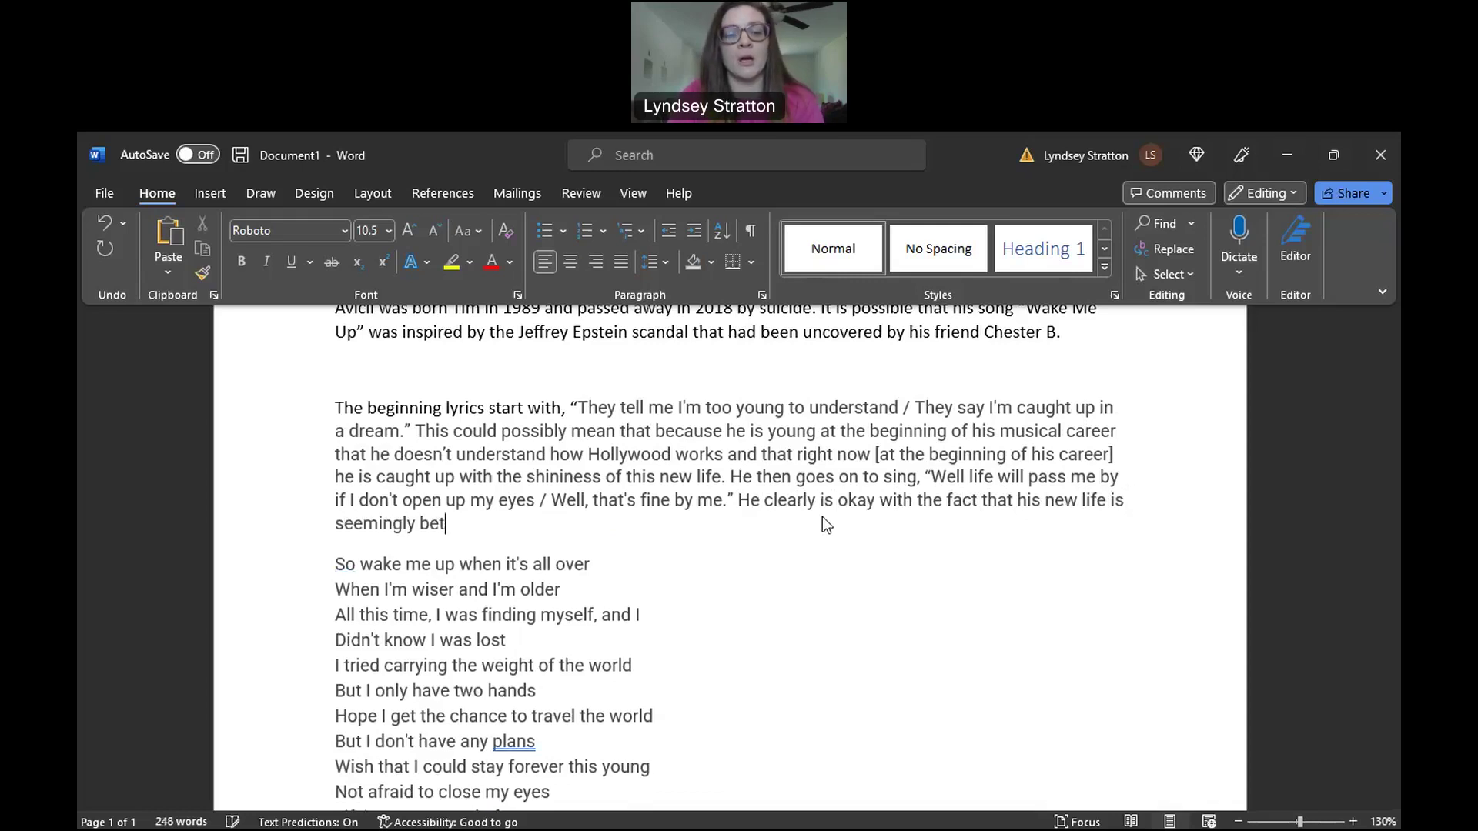
type("ter and ")
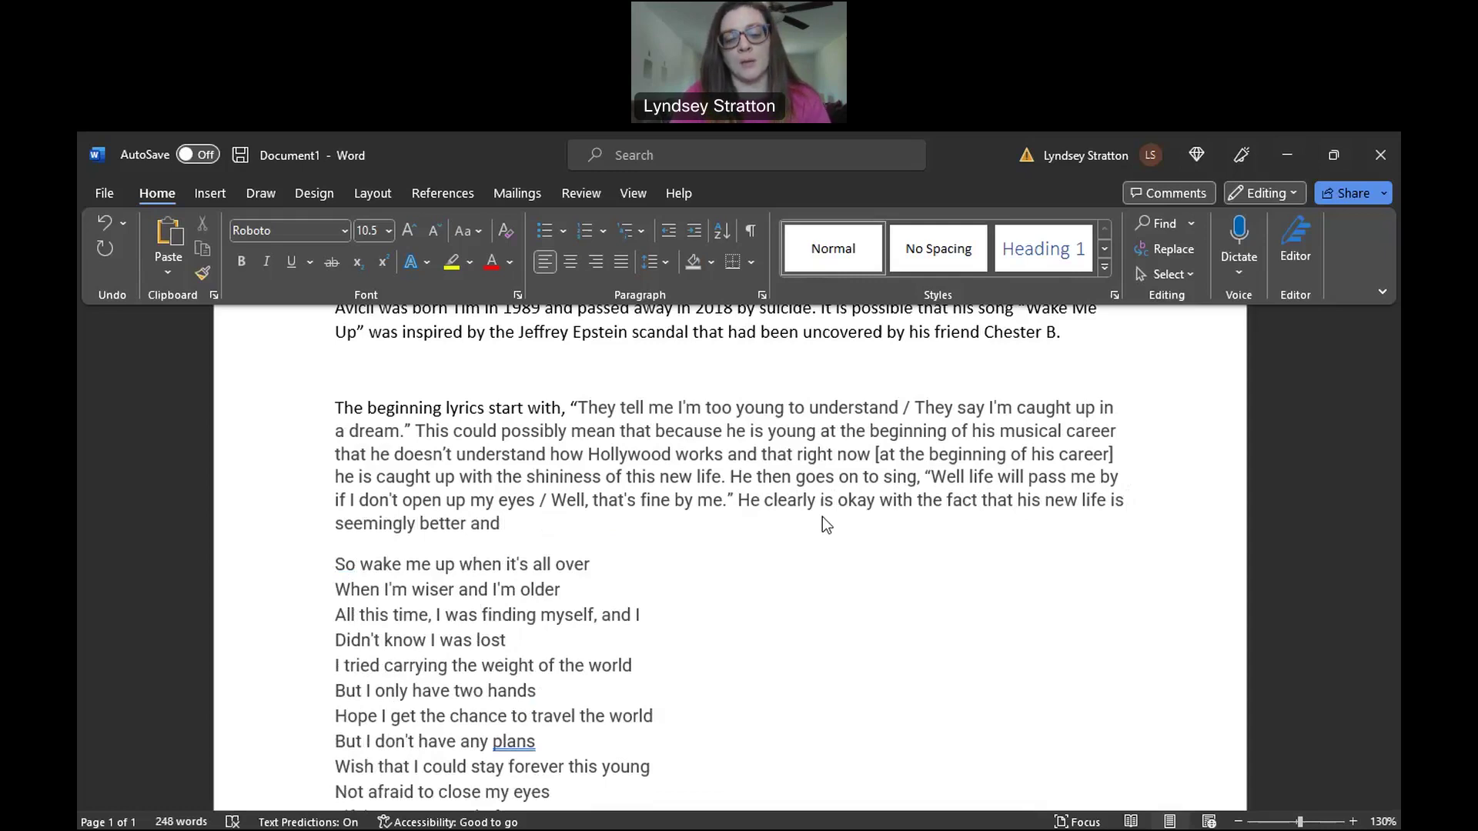
type("more exciting")
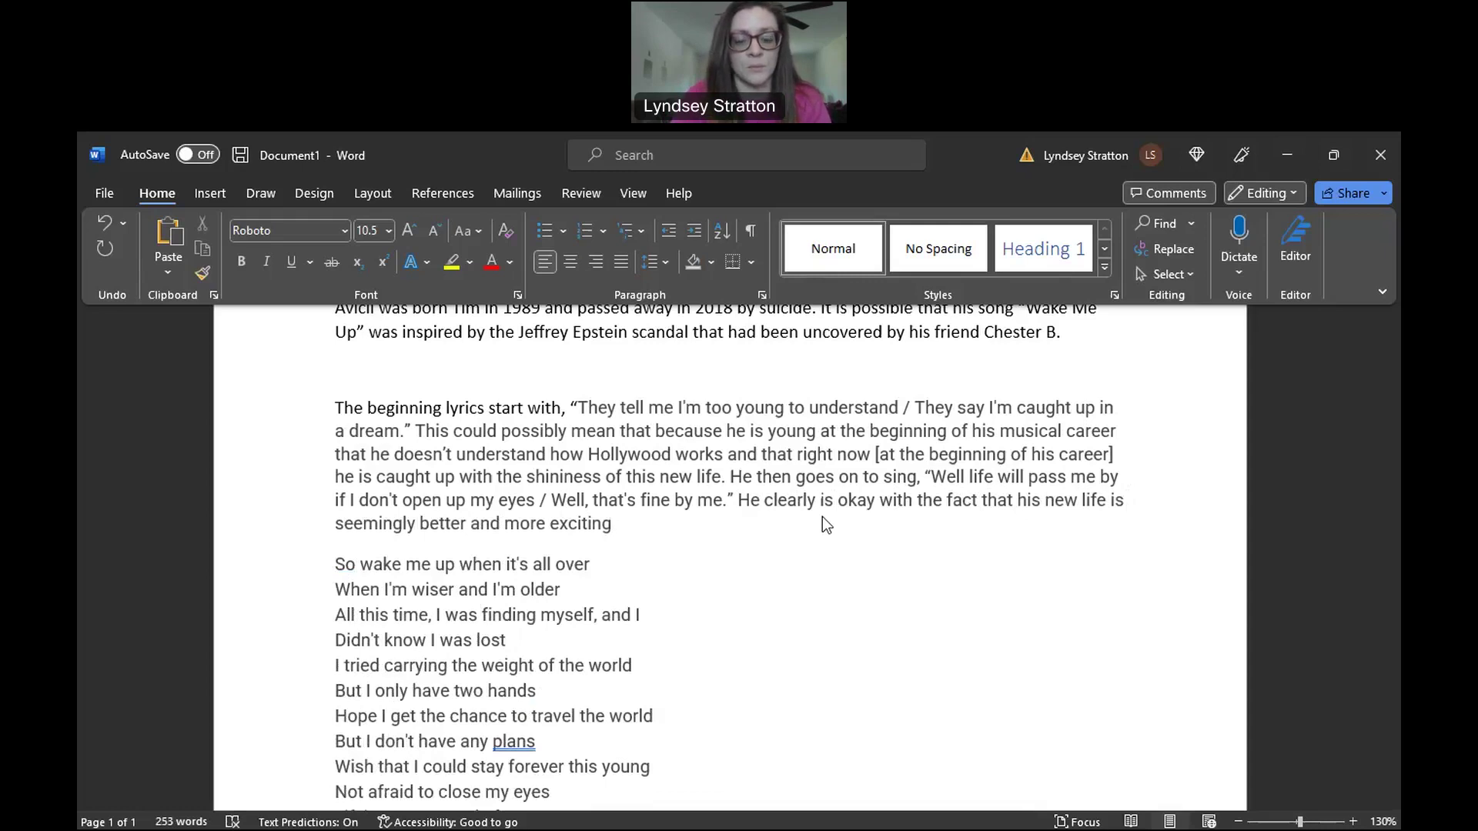
type(", which is w")
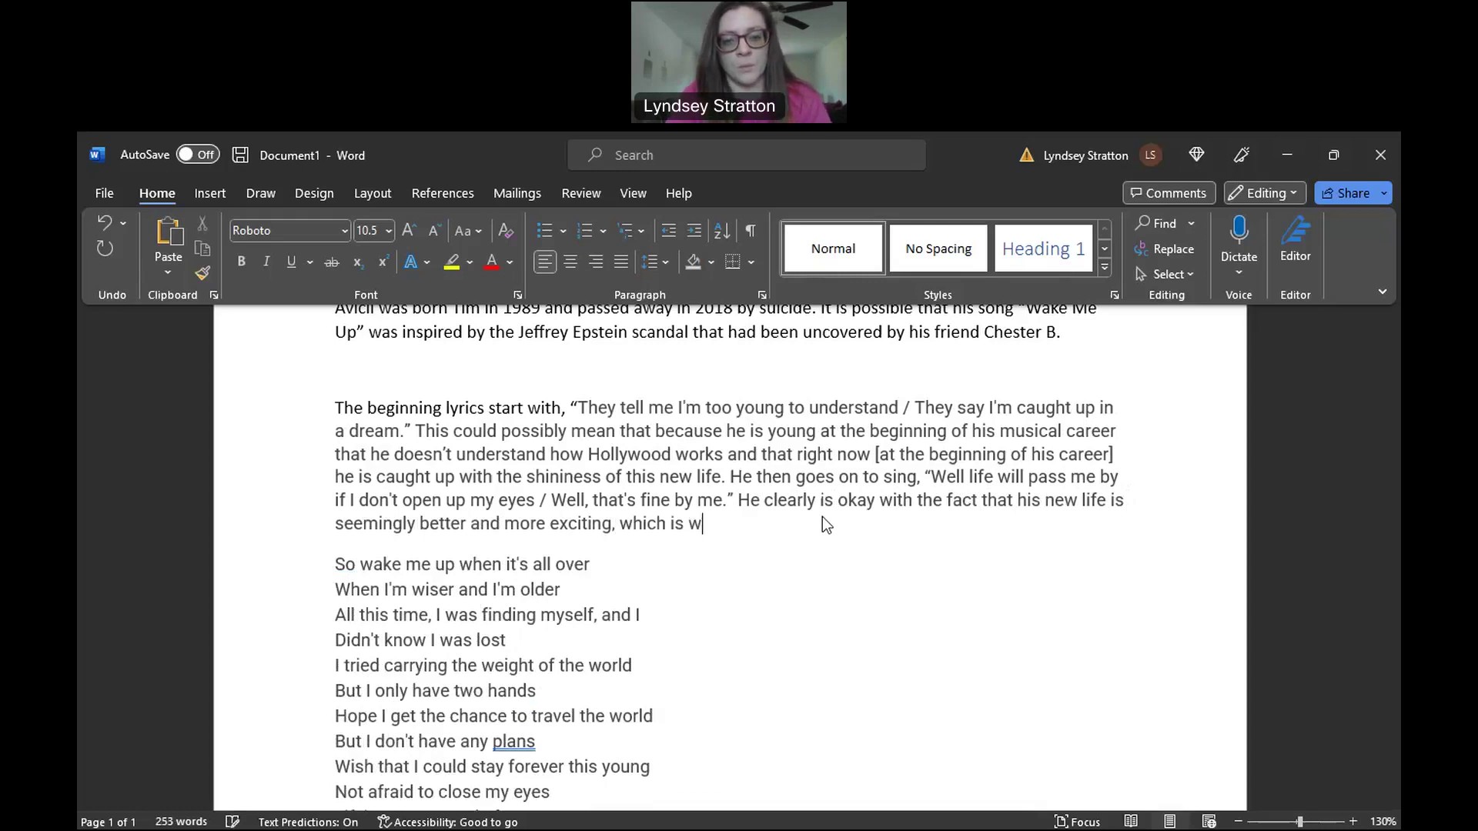
type("hy he claims it ")
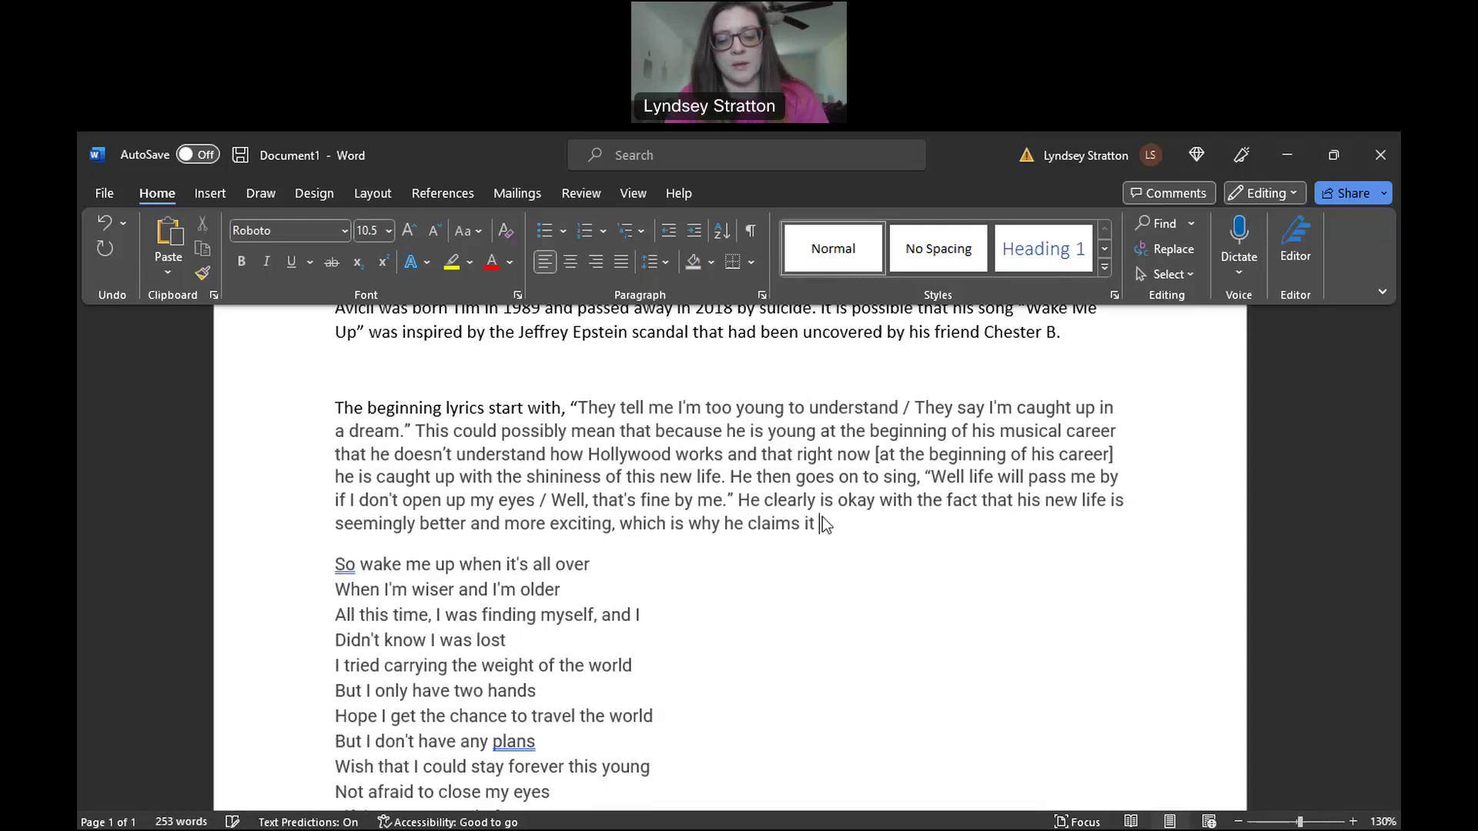
type("is fine by ")
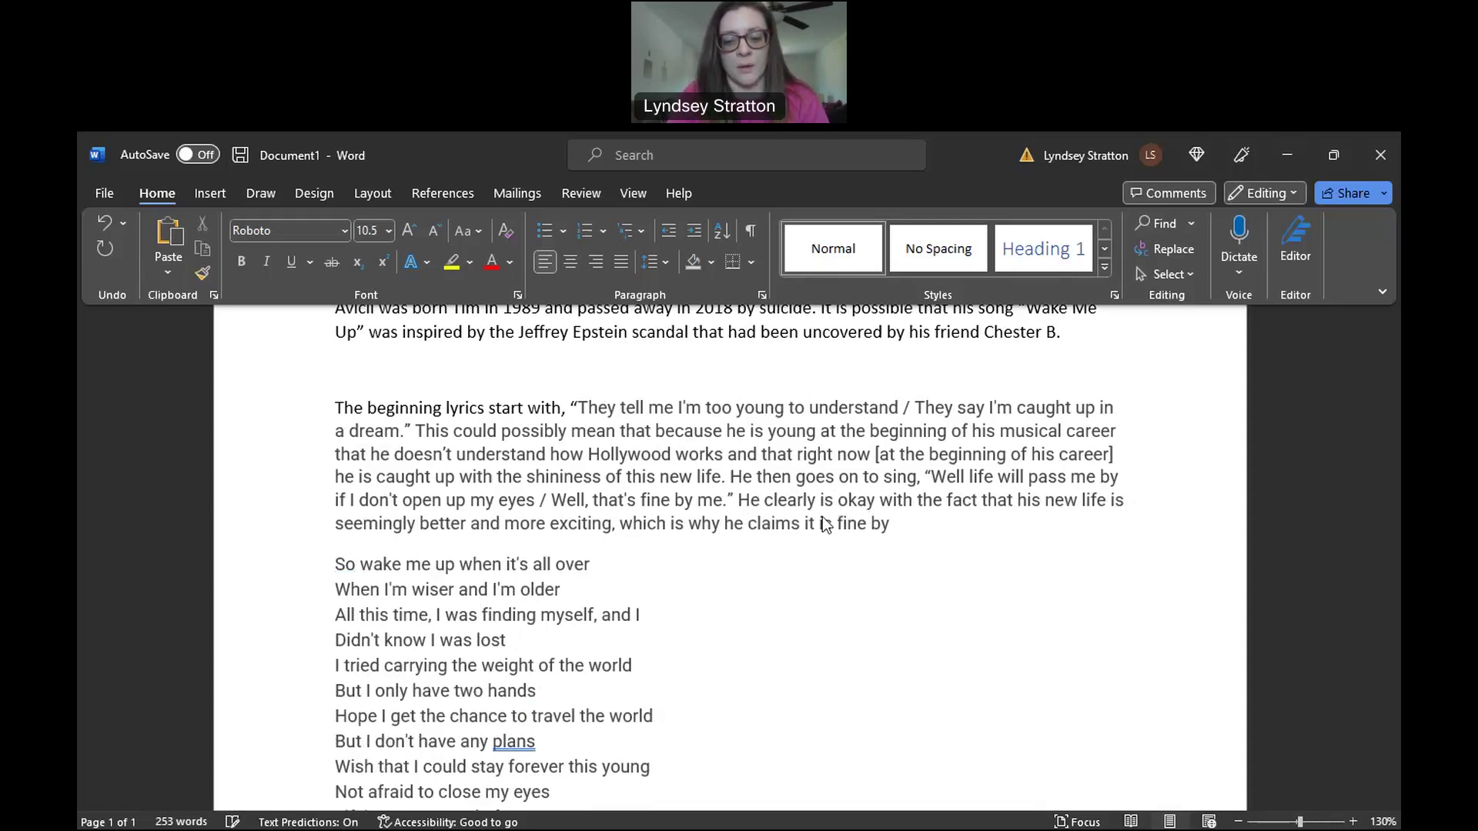
type("[him]")
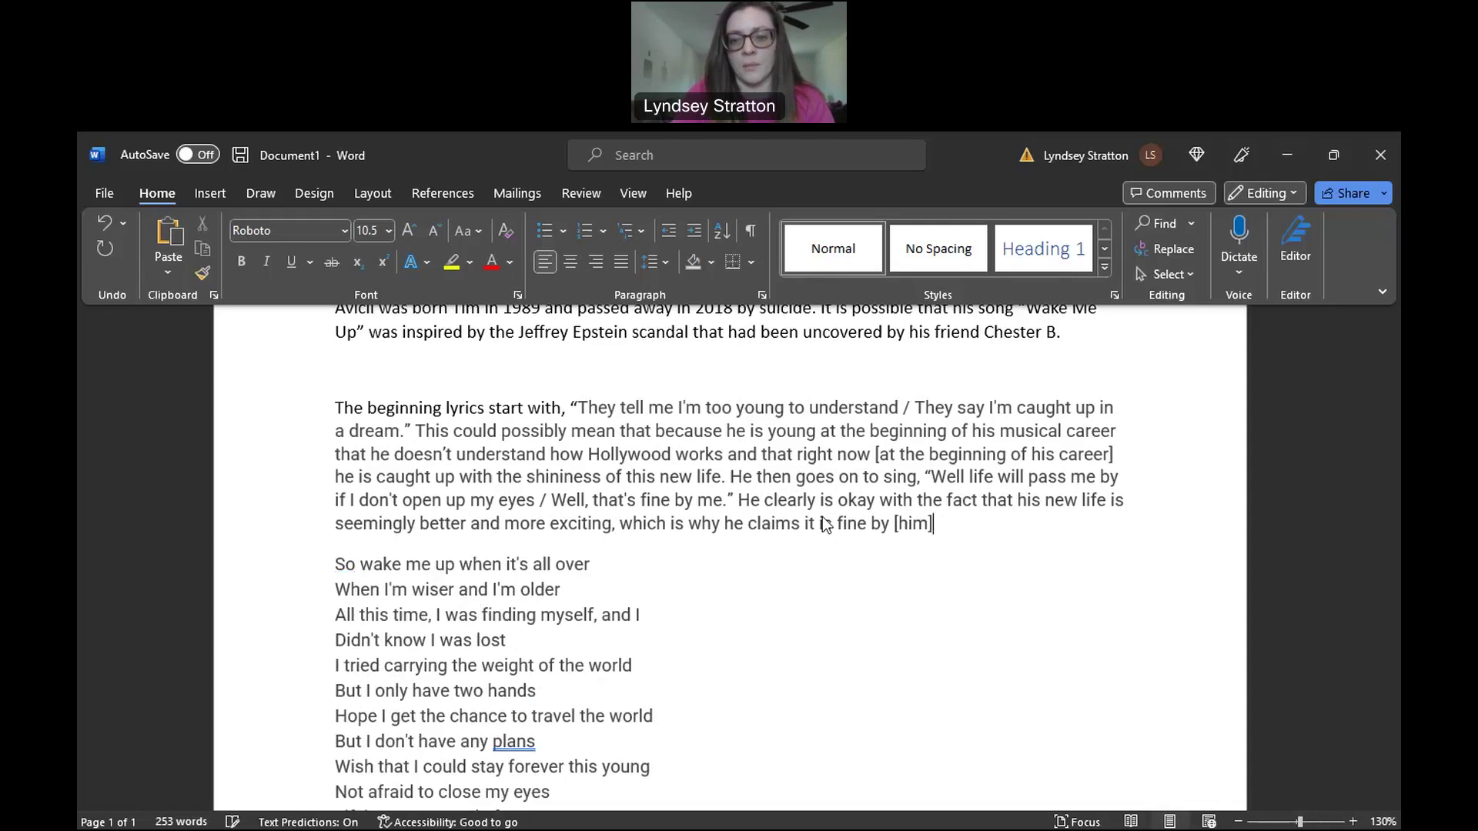
type("”")
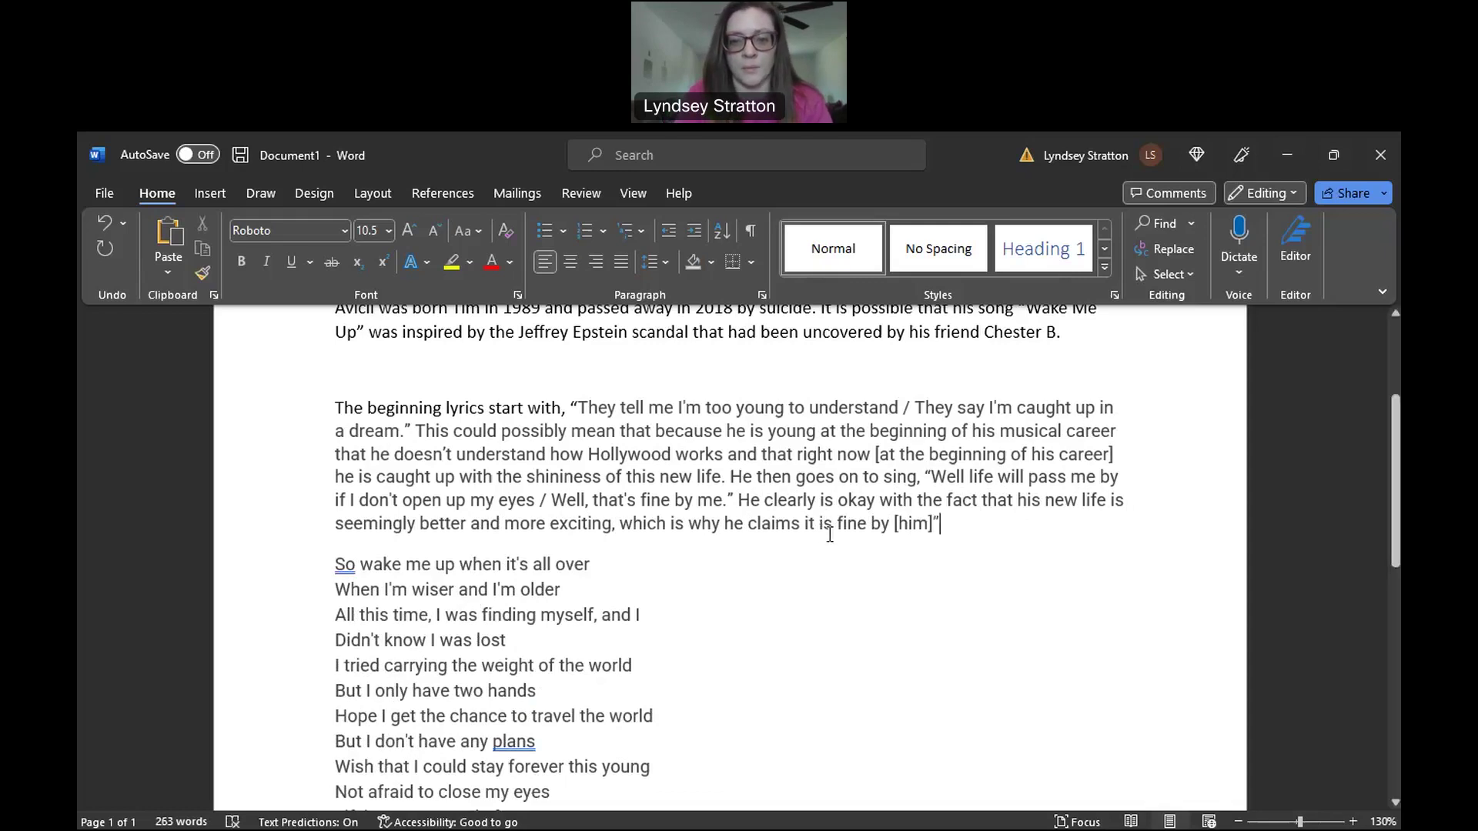
- Add an opening quote before 'fine' and a period after '[him]'
left_click(837, 528)
type("“")
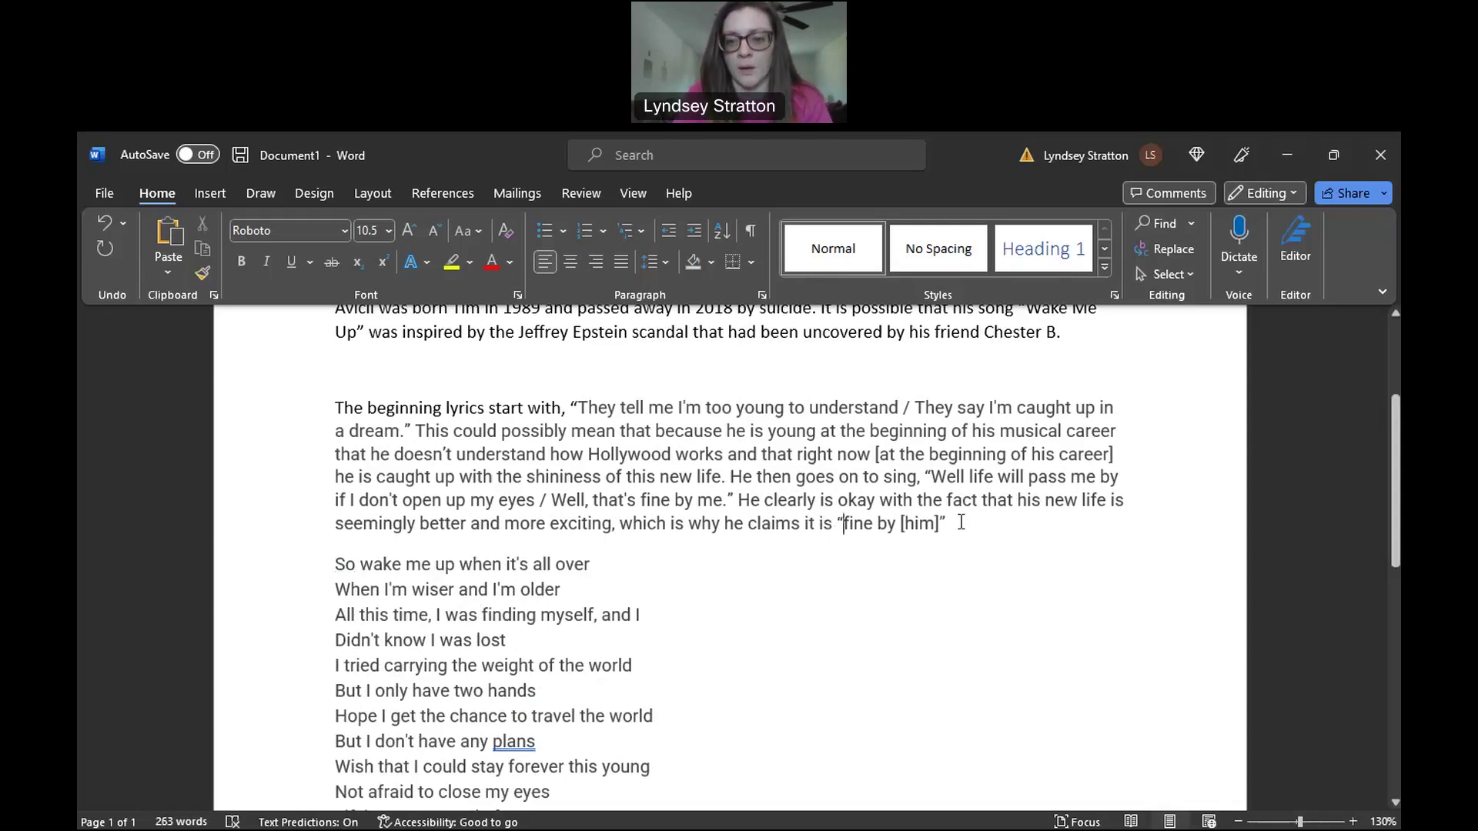
left_click(942, 526)
type(".")
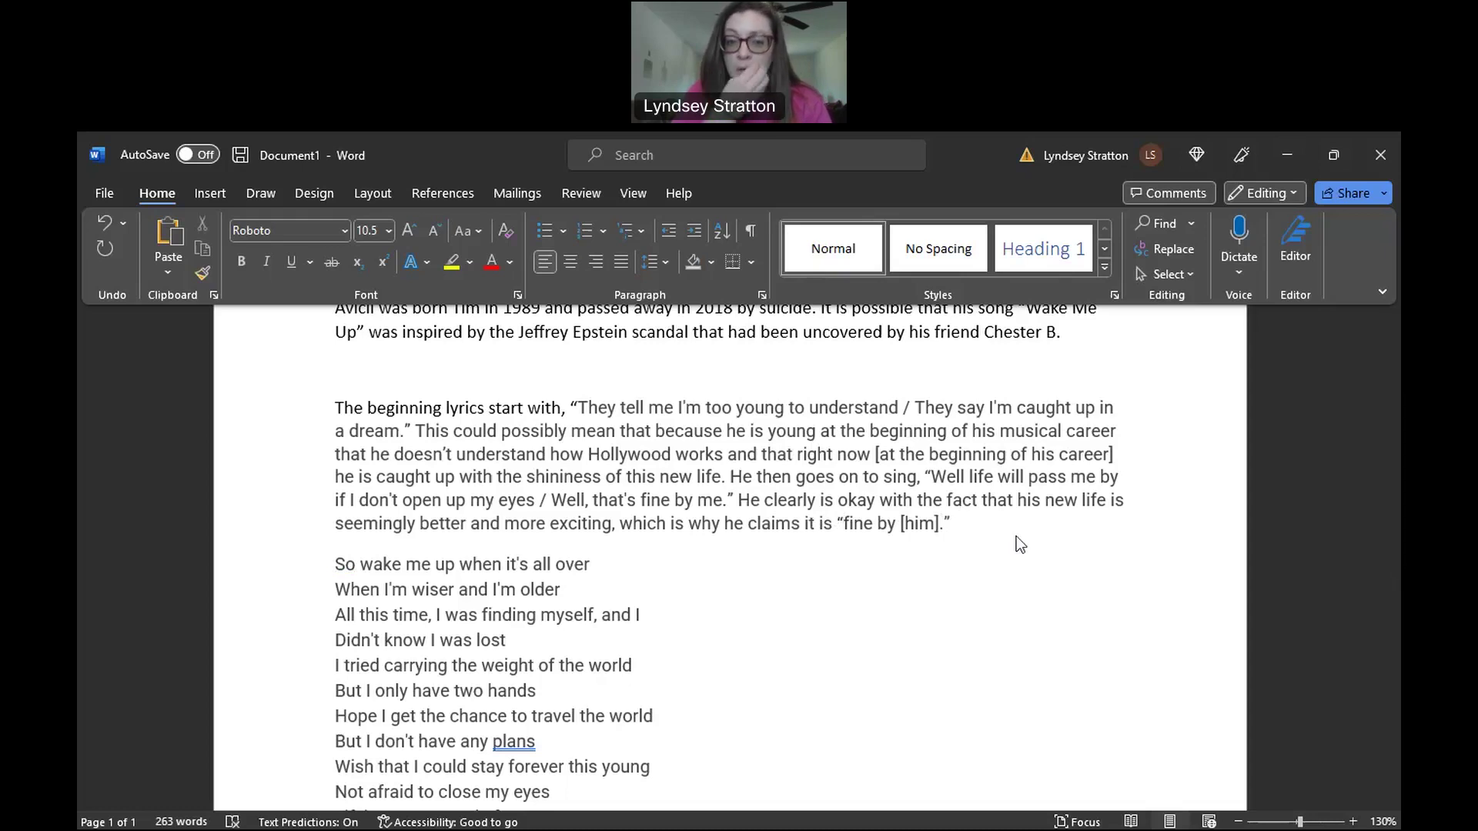
left_click(1016, 536)
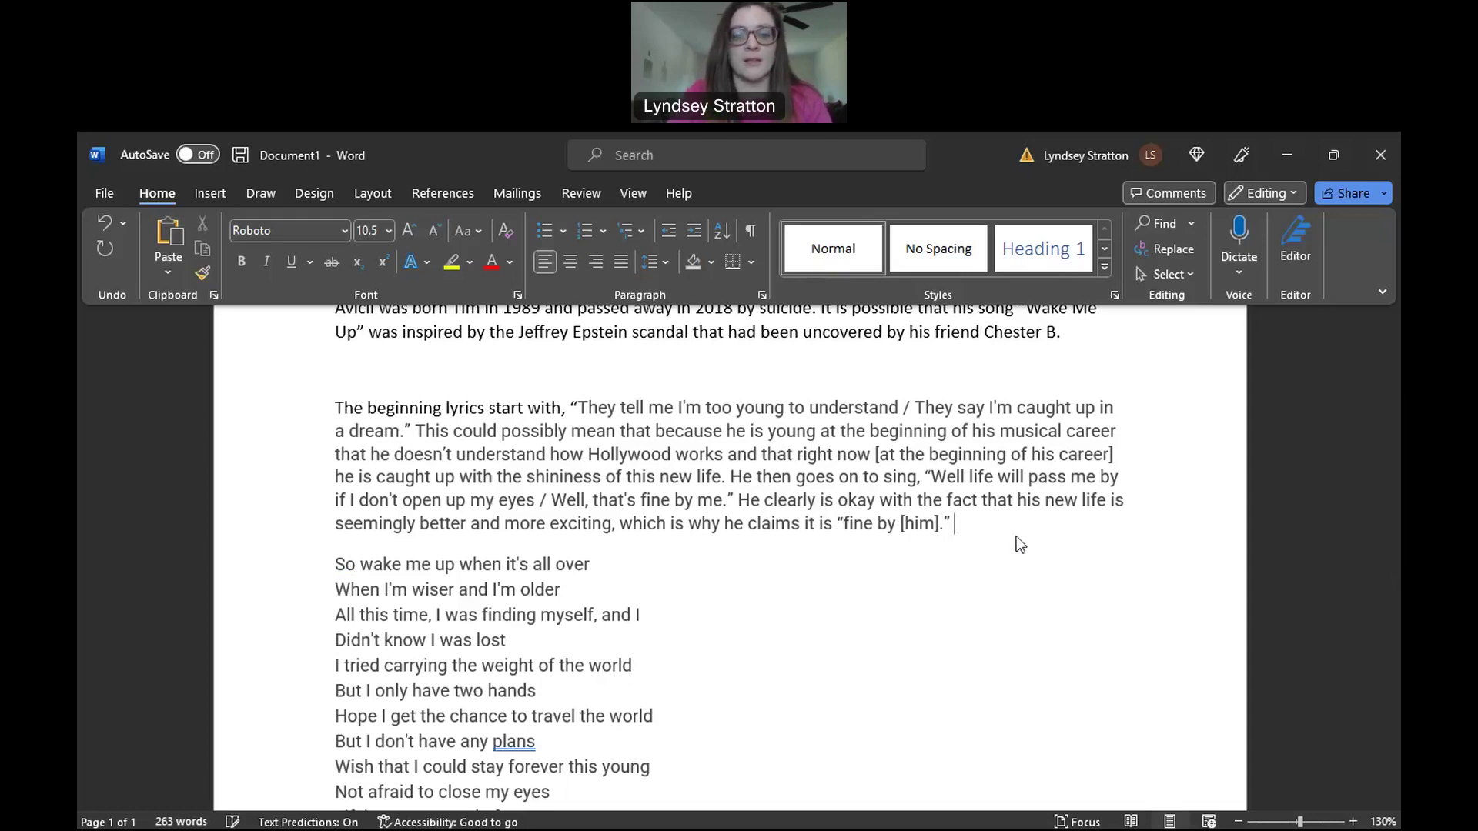
- Start a new paragraph 'His chorus goes on then to say,' opening a quote of the first chorus line
key("Return")
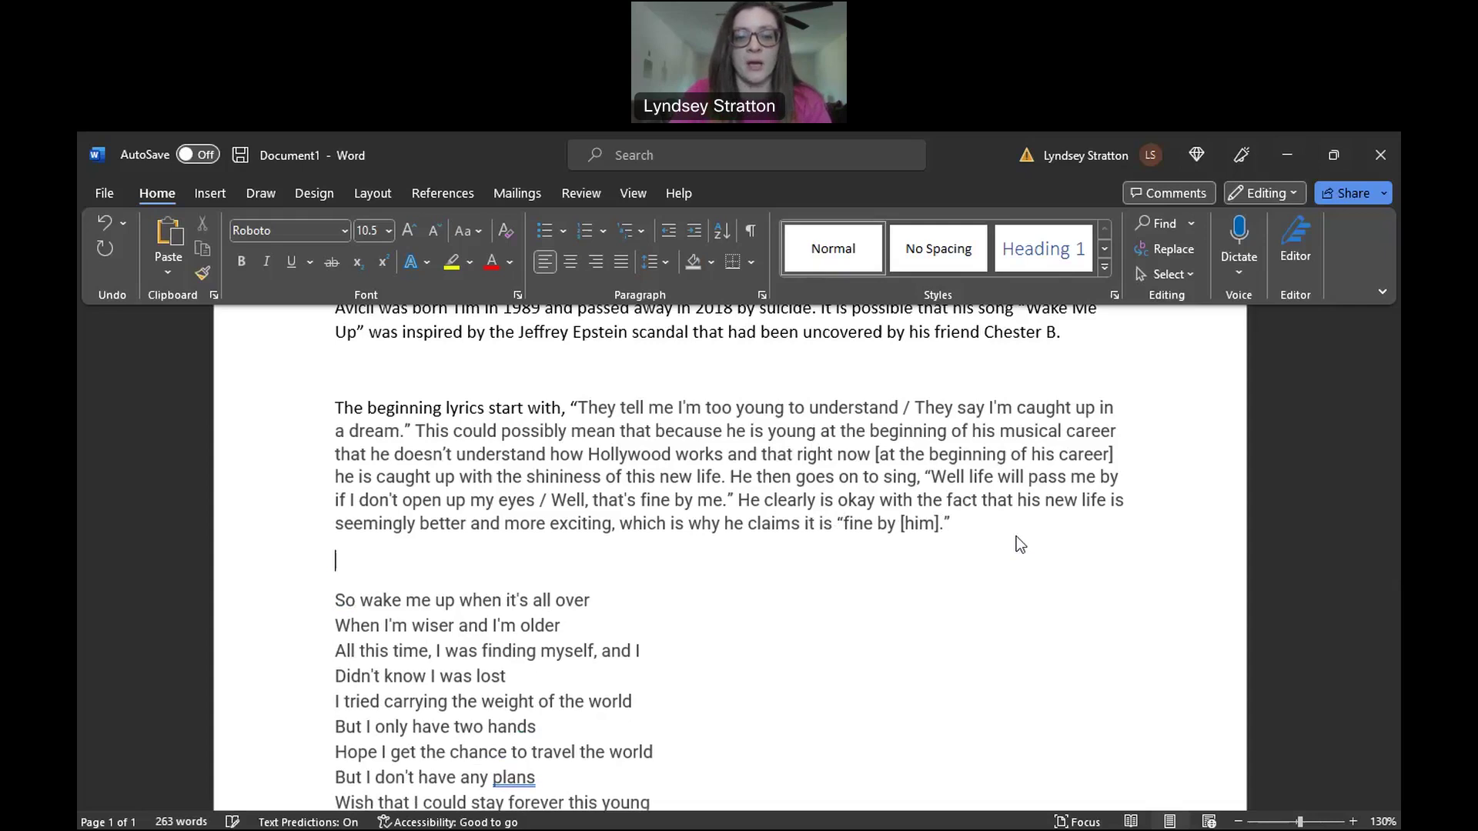
type("His chorus goes on ")
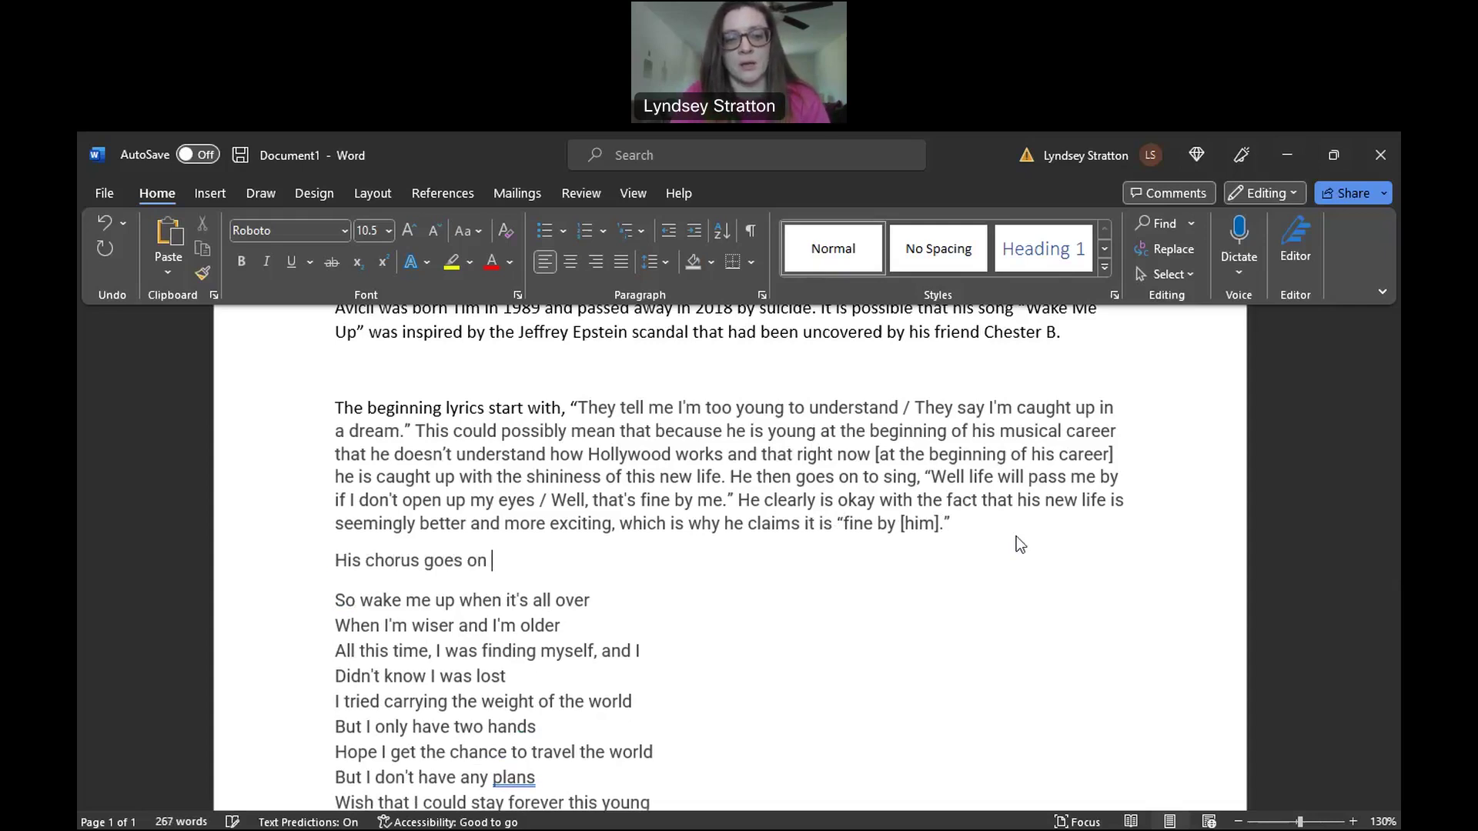
type("then to say")
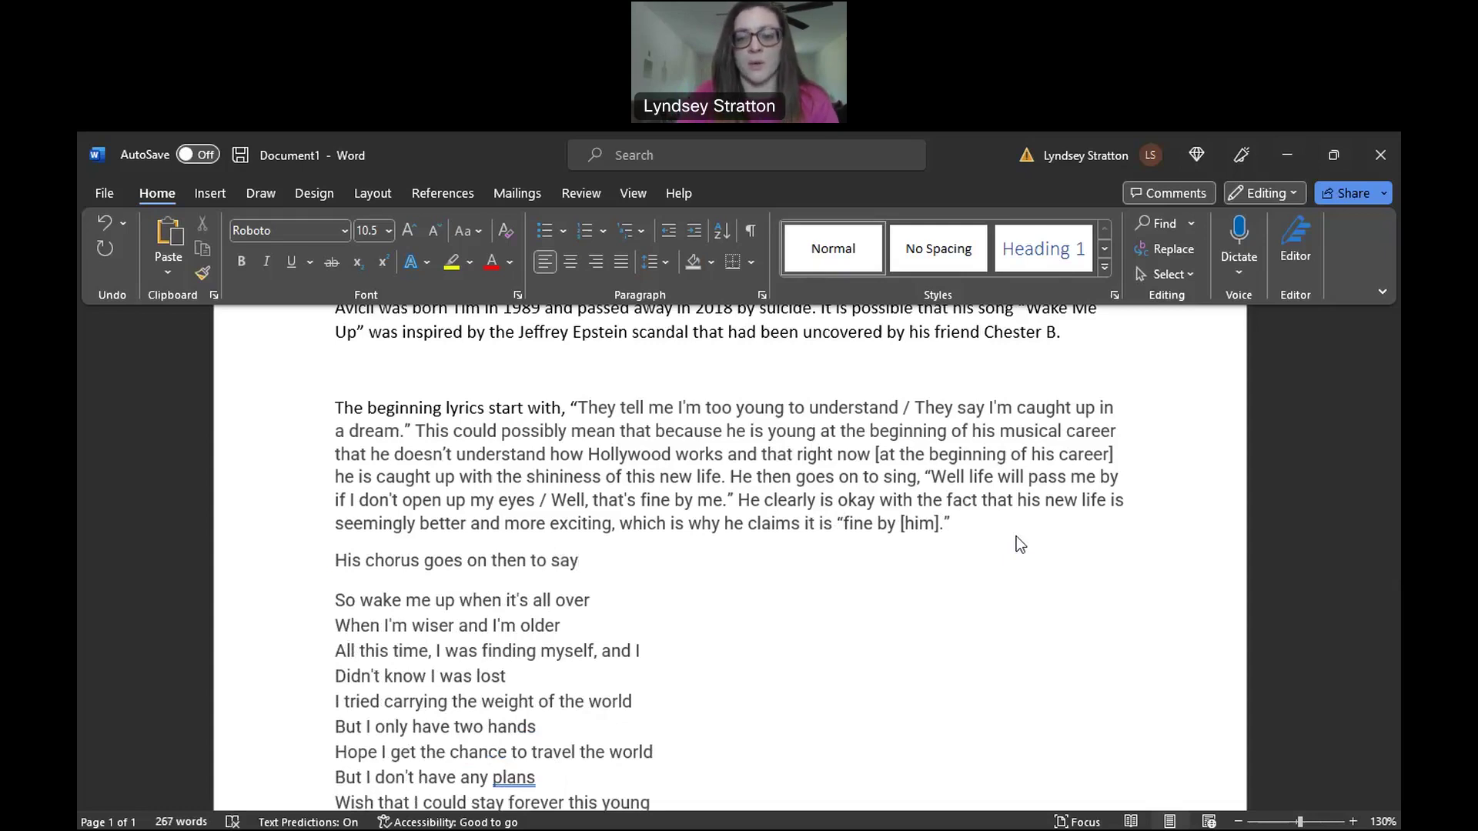
key("Delete")
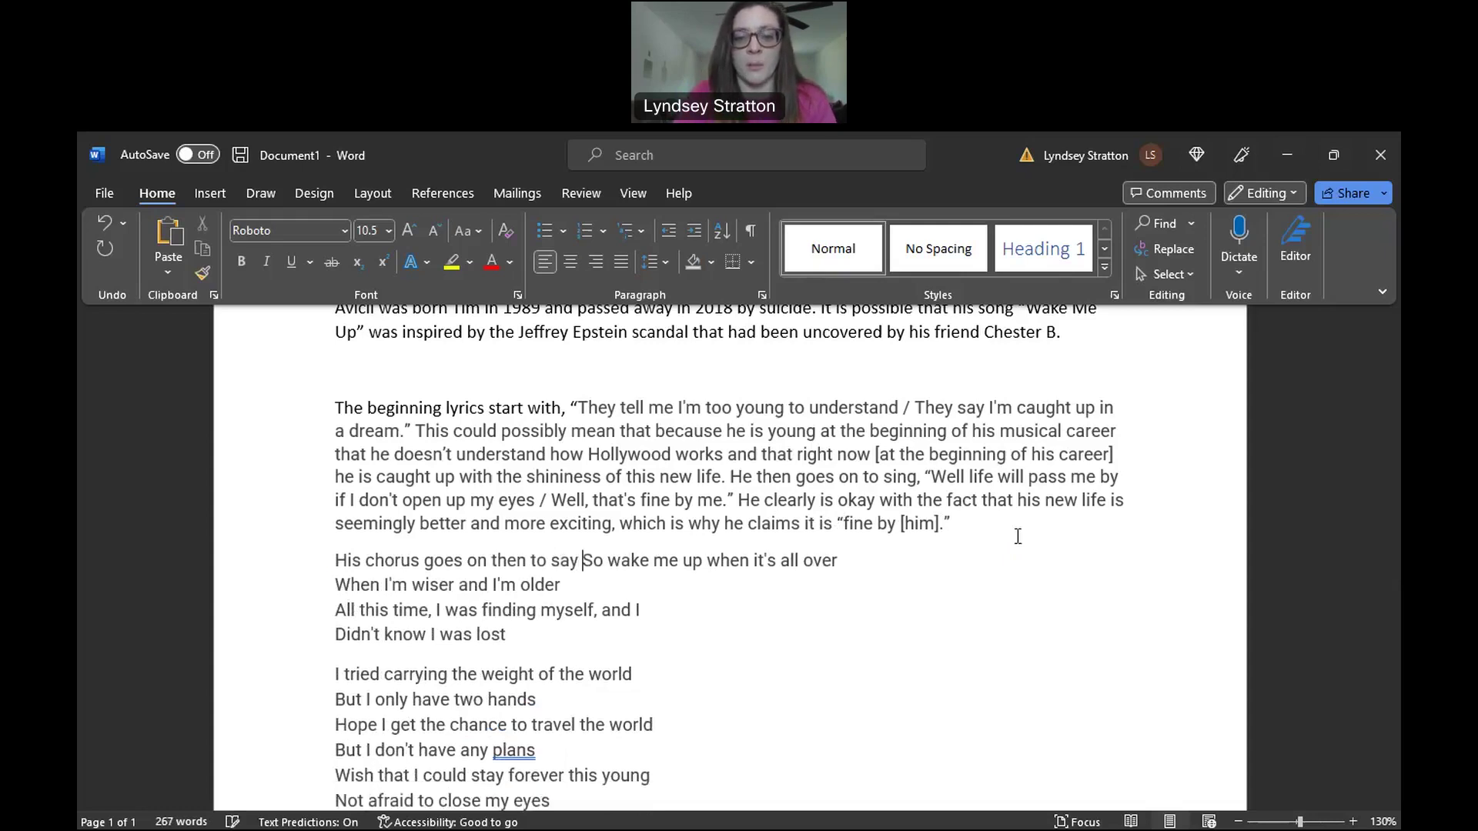
type("\"")
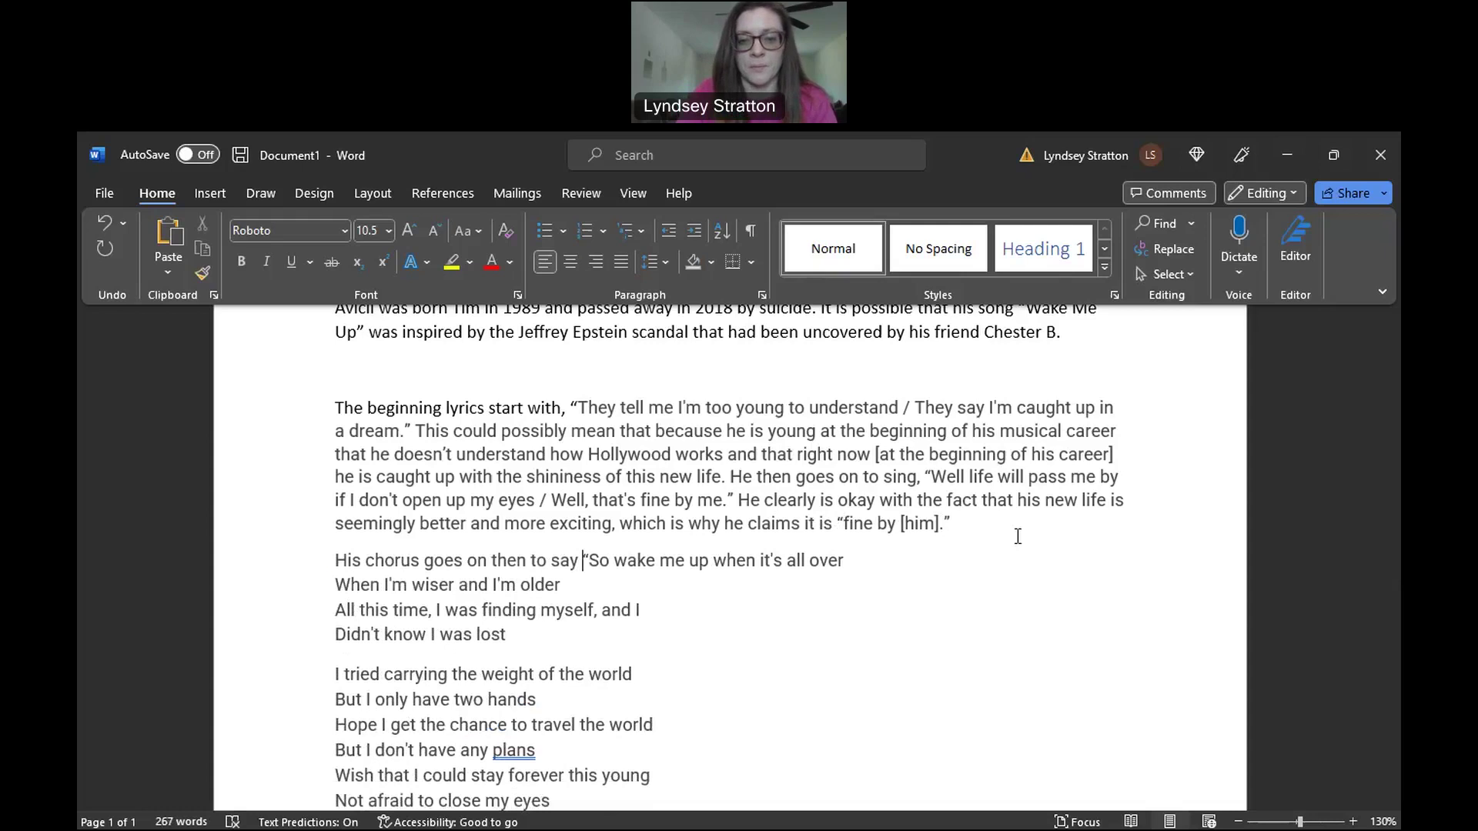
key("Left")
type(",")
- Join the chorus lines through 'Didn't know I was lost' into the quote with slashes
left_click(927, 570)
type("/")
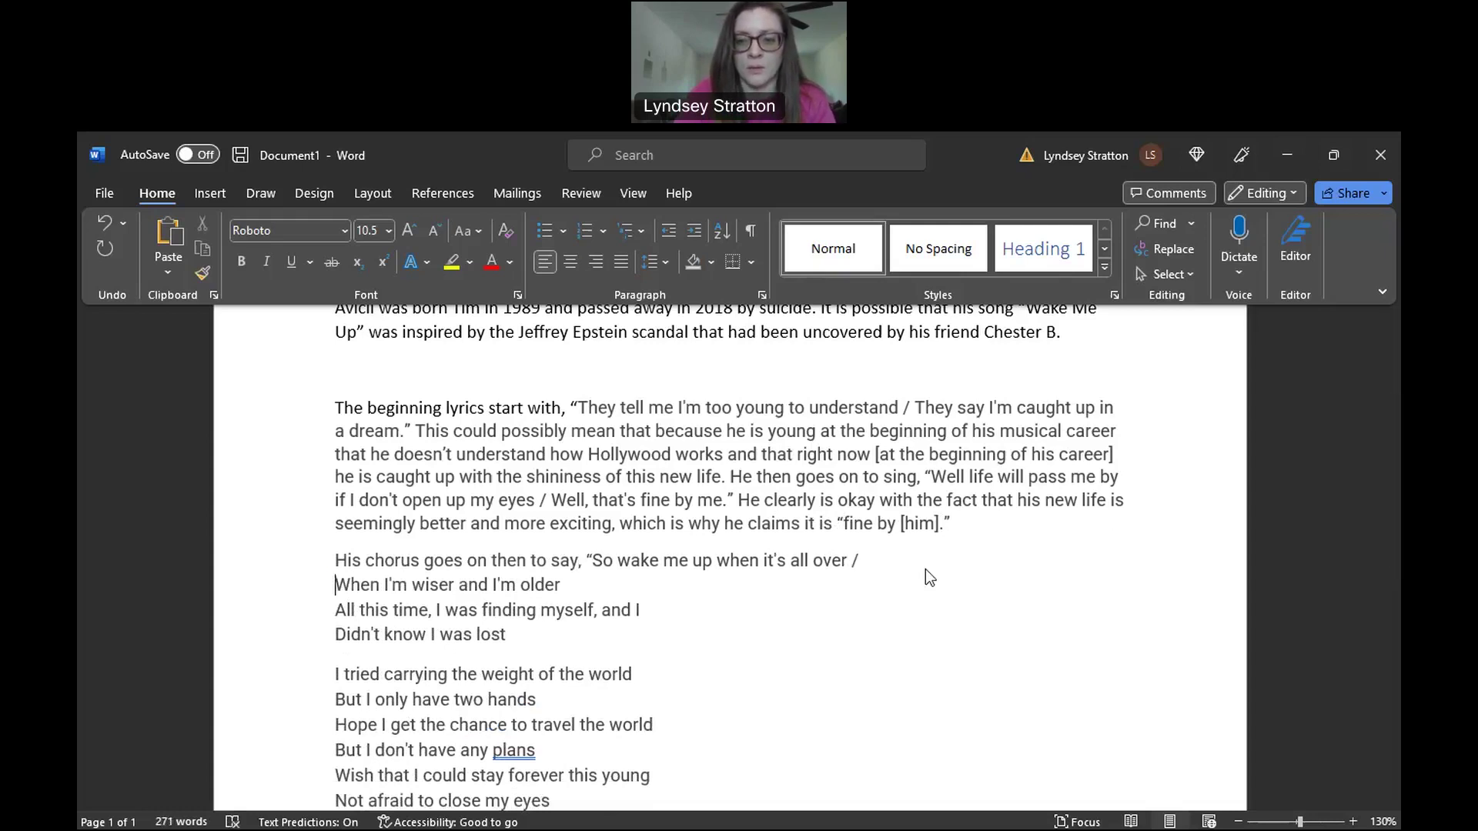
key("Delete")
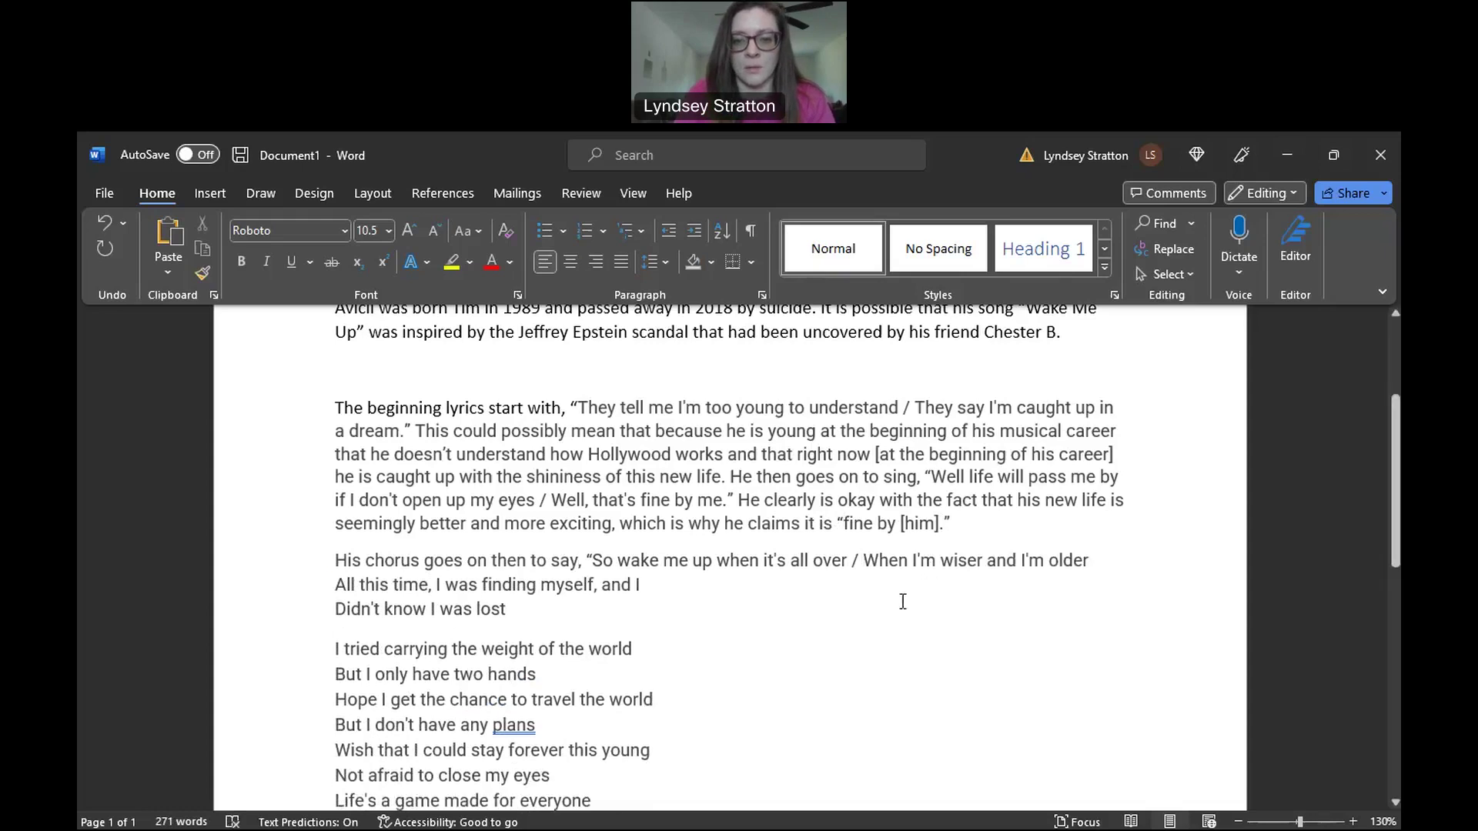
left_click(1116, 573)
type("/")
key("Delete")
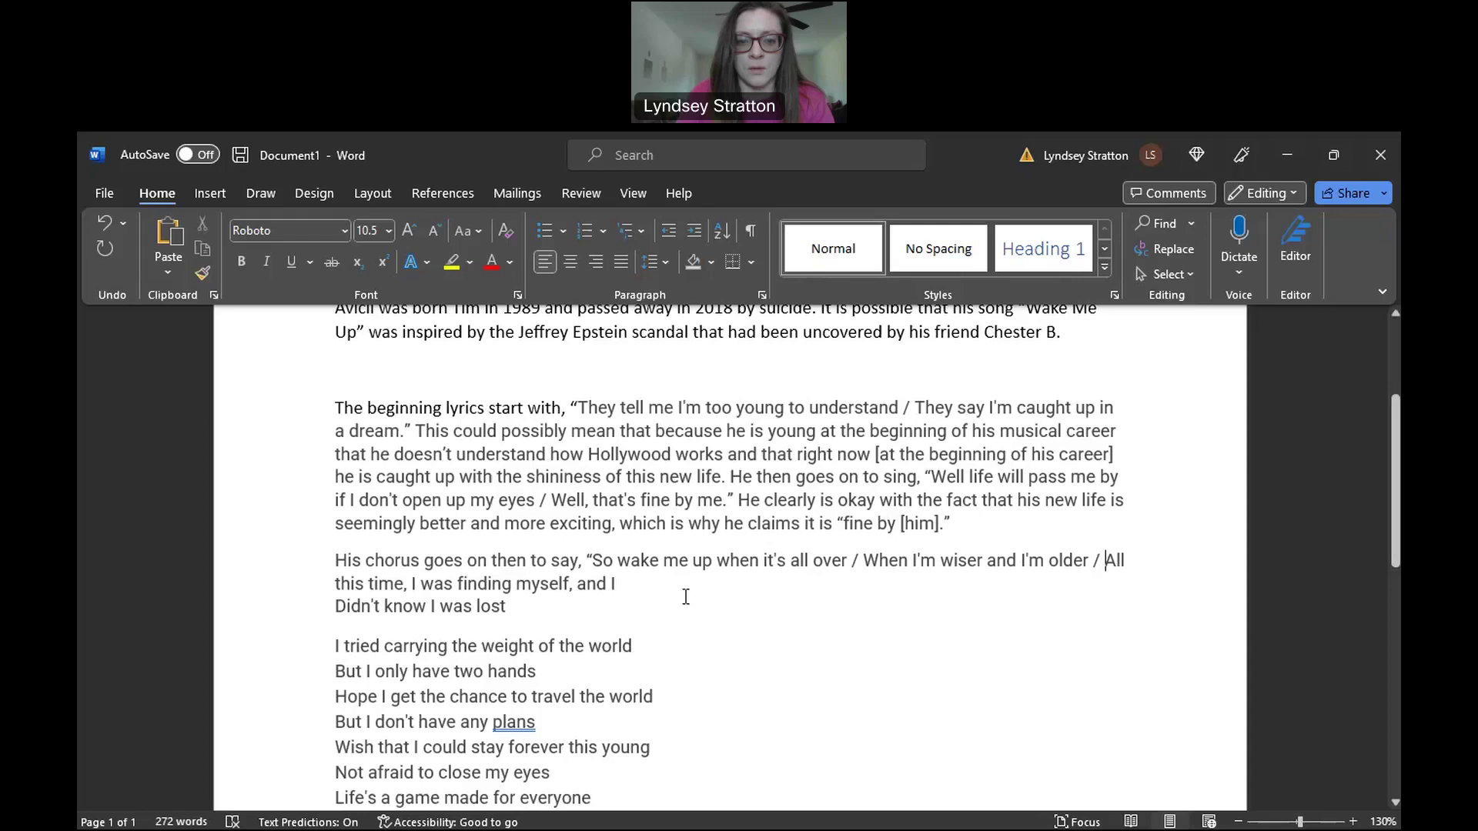
left_click(683, 596)
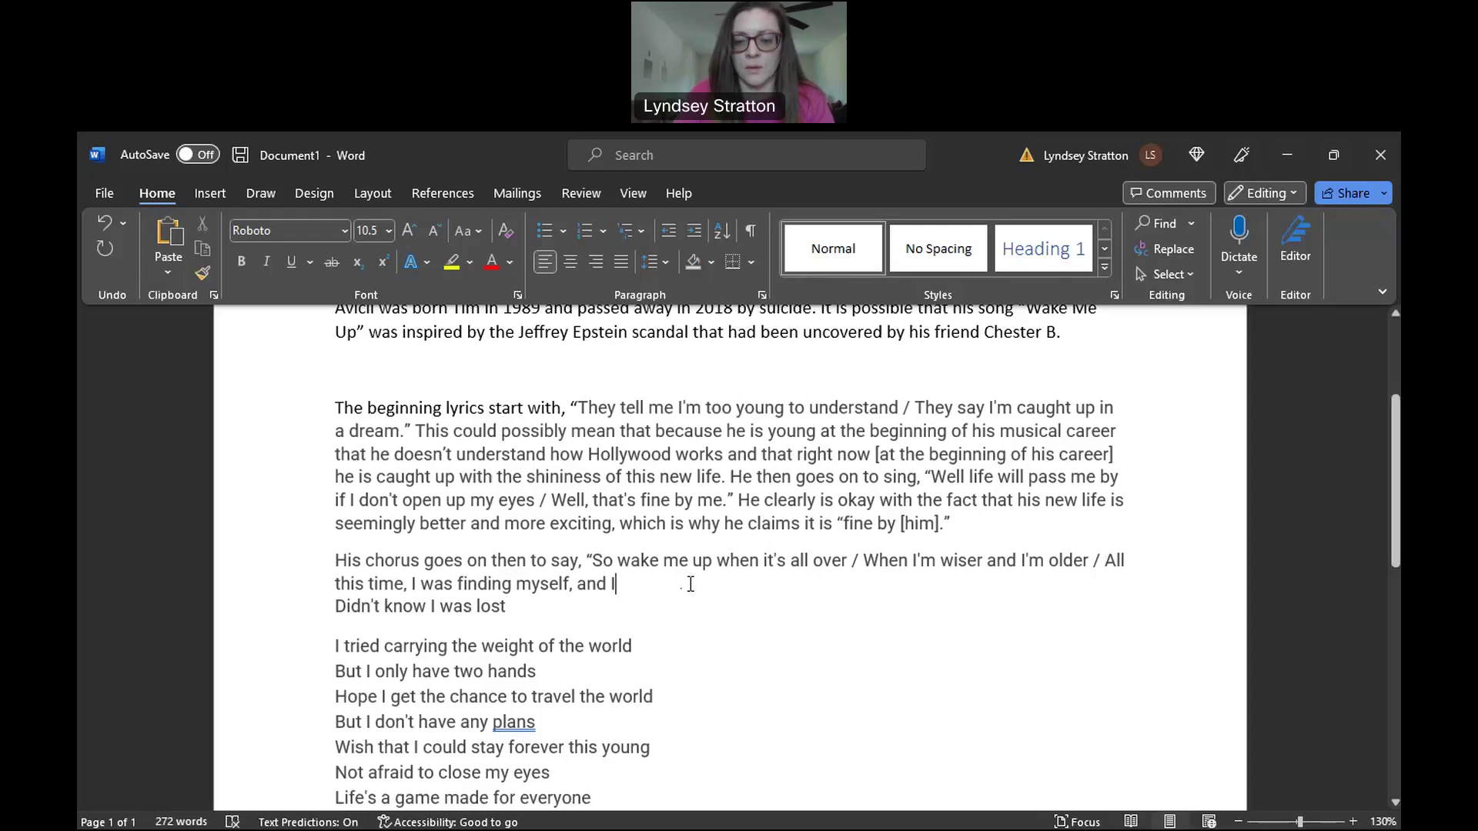
type("/")
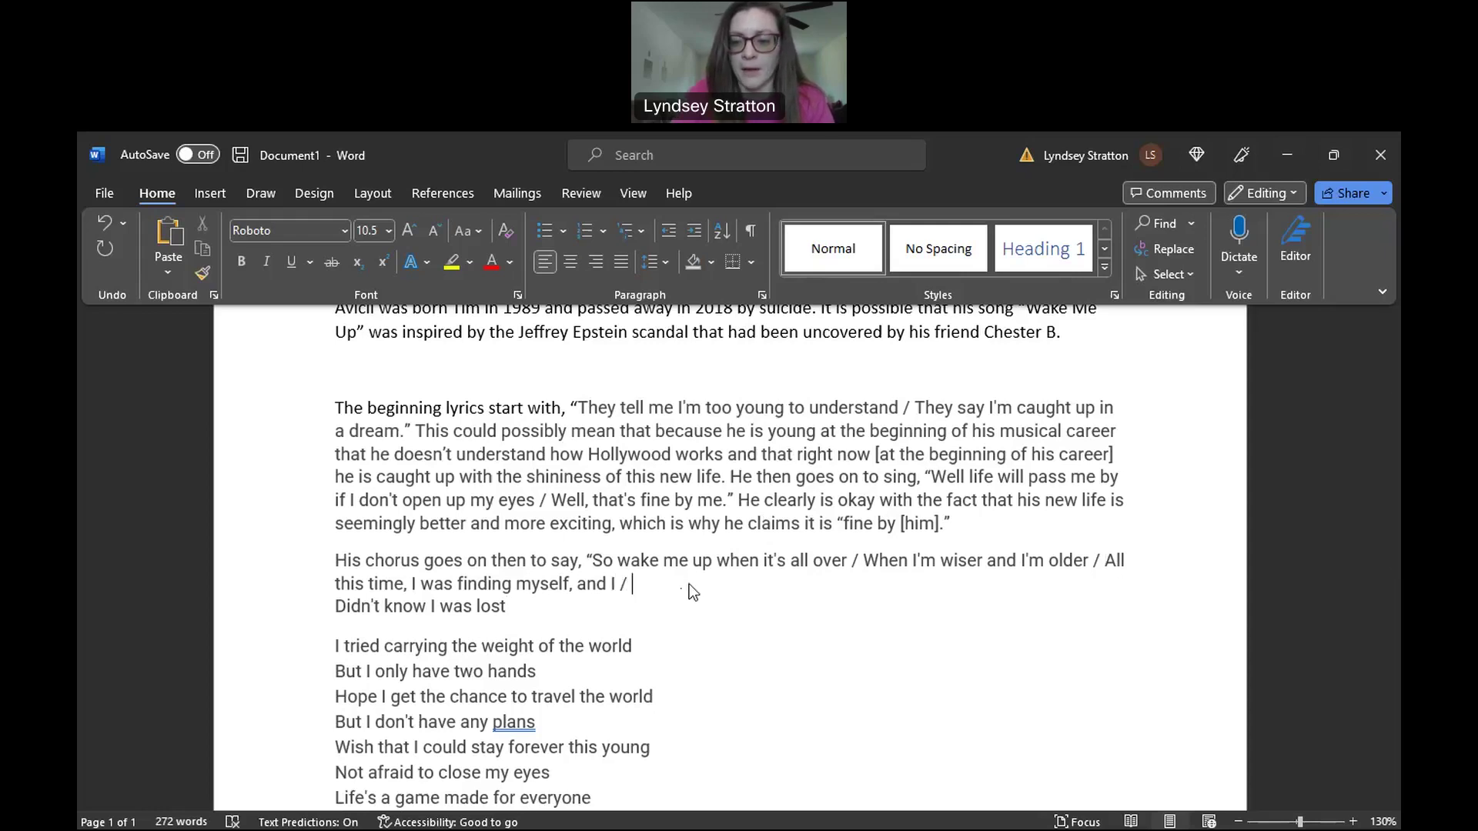
key("Delete")
left_click(830, 589)
- Close the chorus quote and explain he wants to escape it like a dream by waking up
type(".\"")
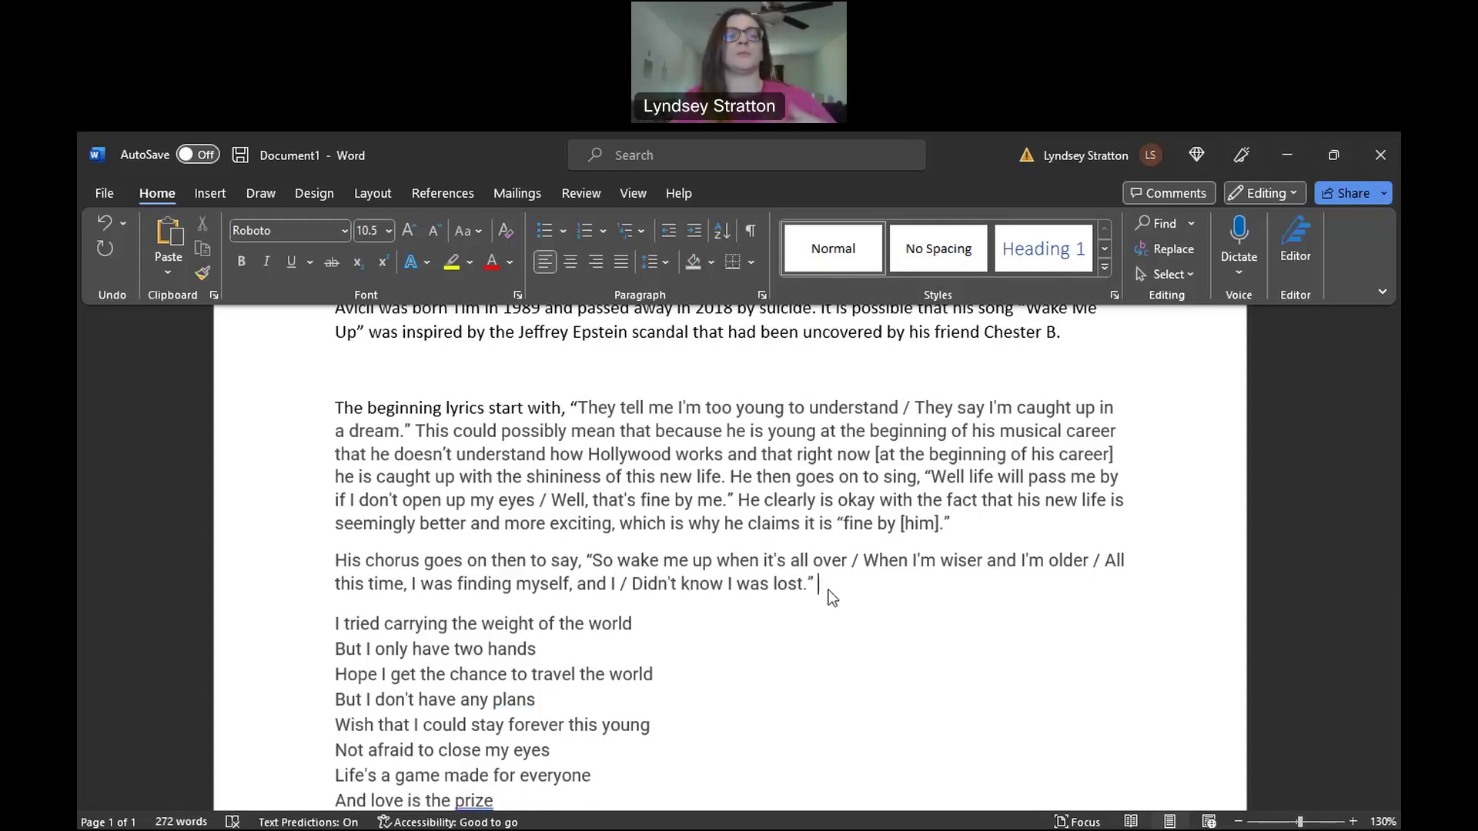
type(" He is saying that")
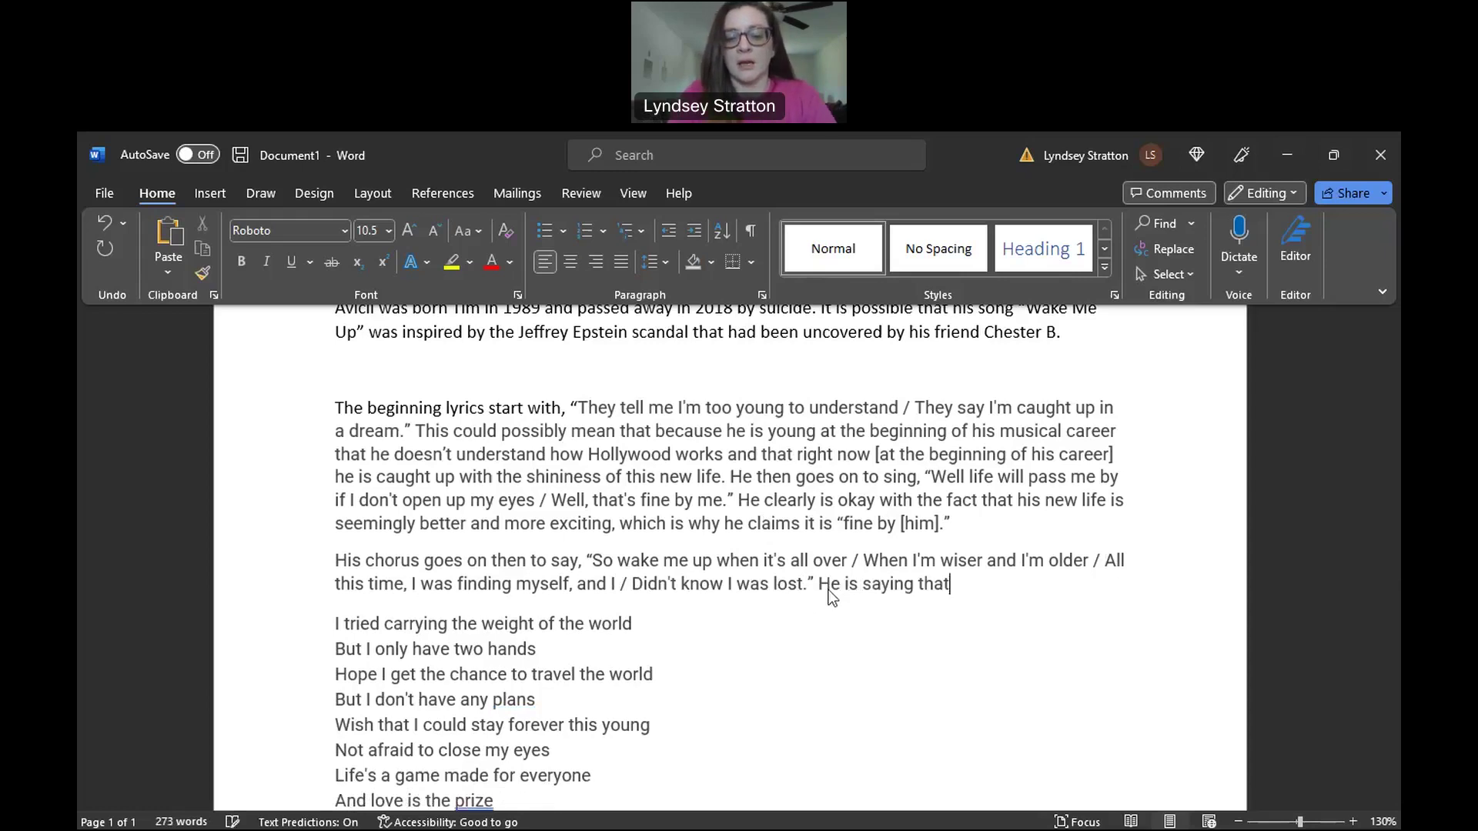
type(" now that his e")
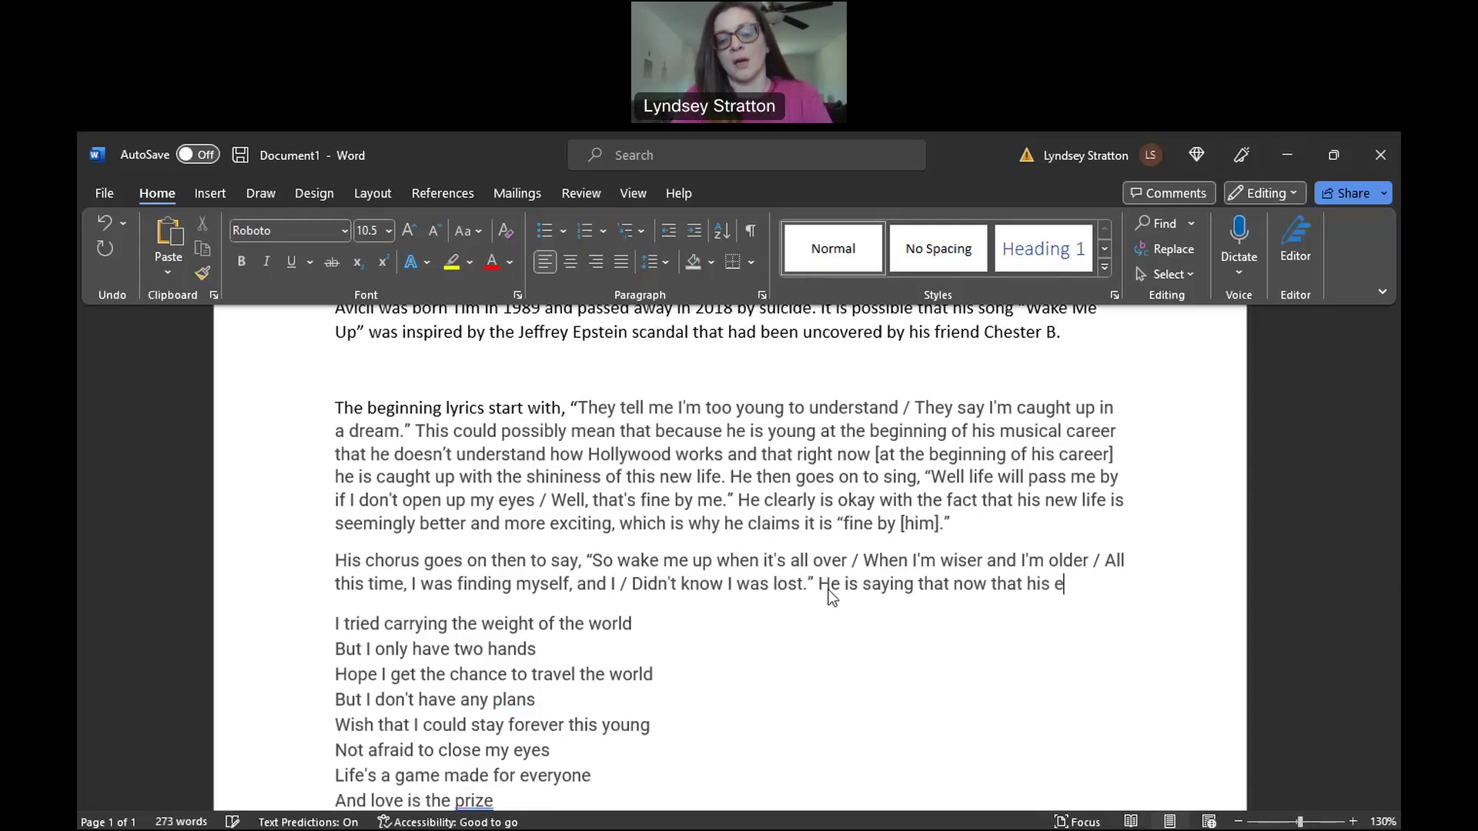
type("yes are opening ")
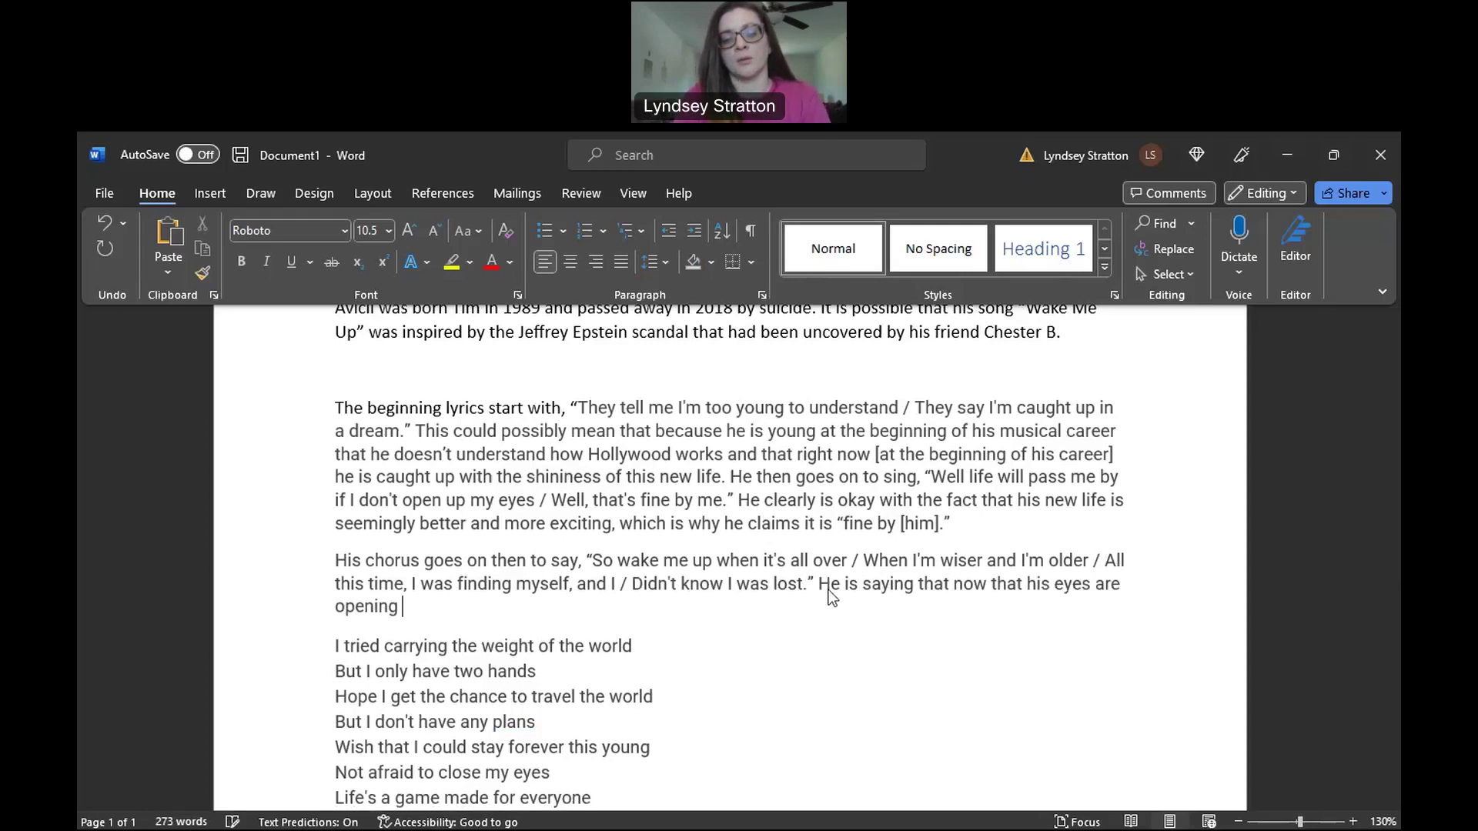
type("to the reality and ")
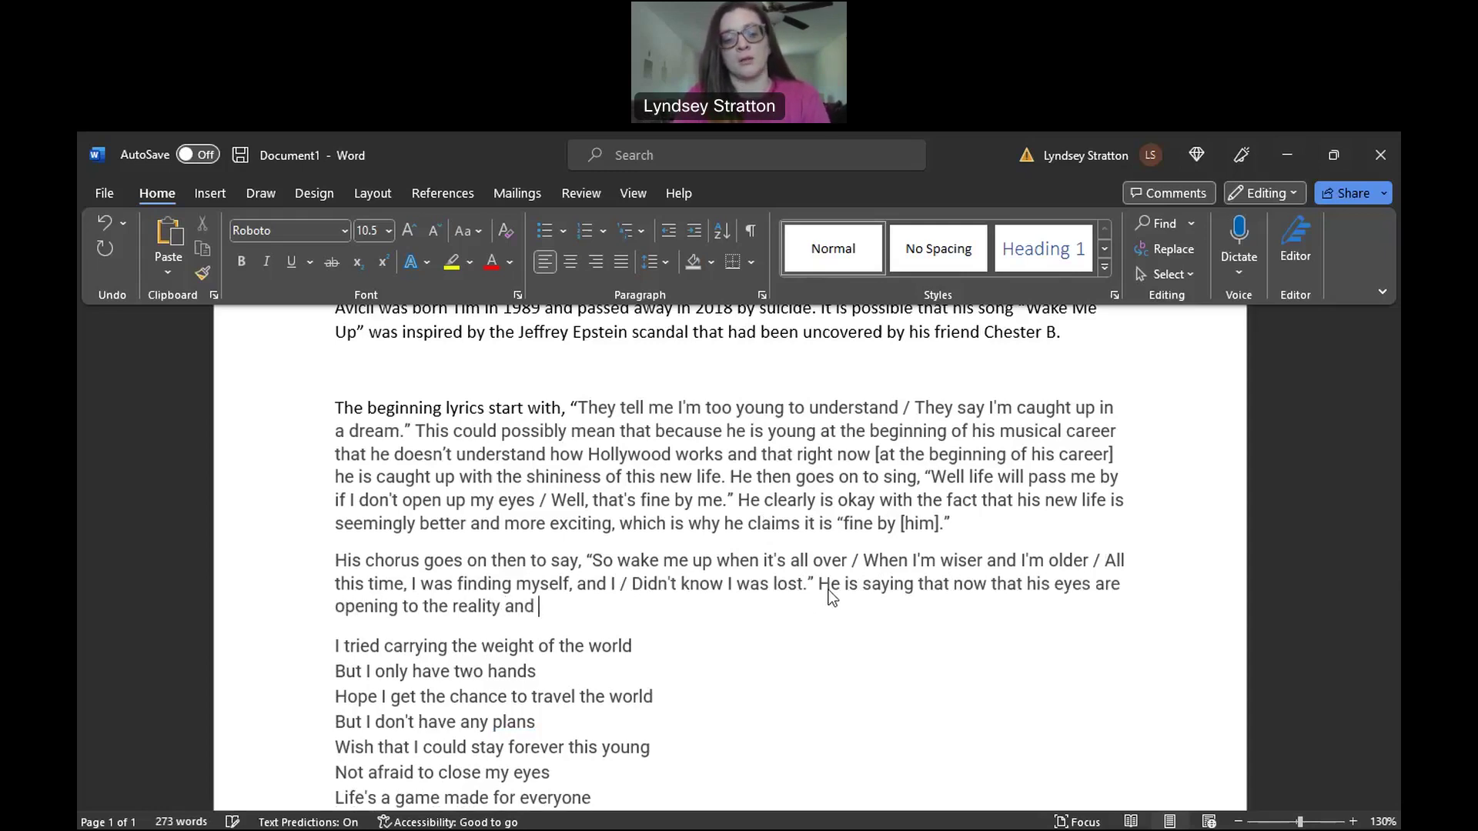
type("darkness of H")
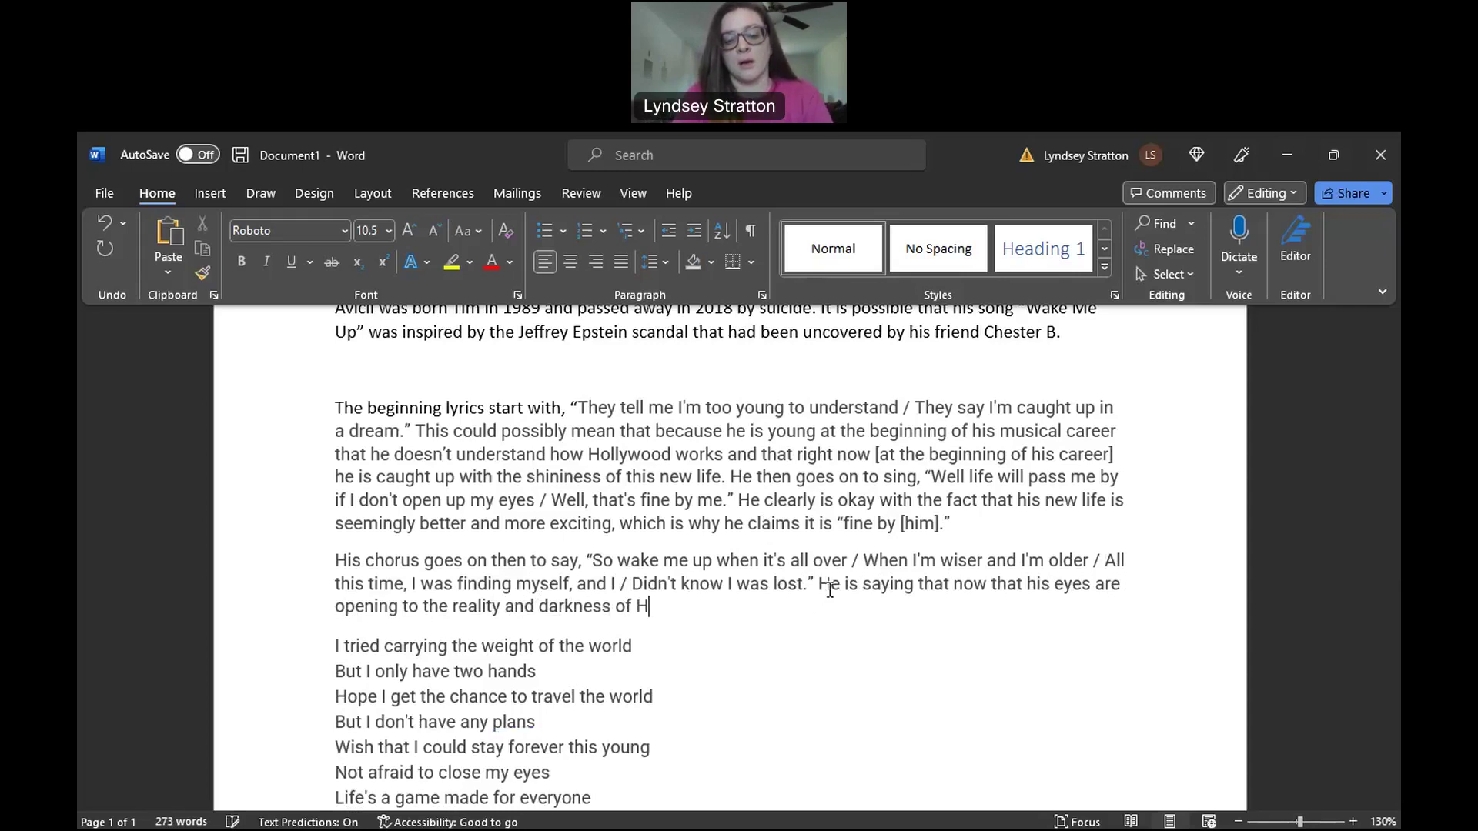
type("ollywood life, H")
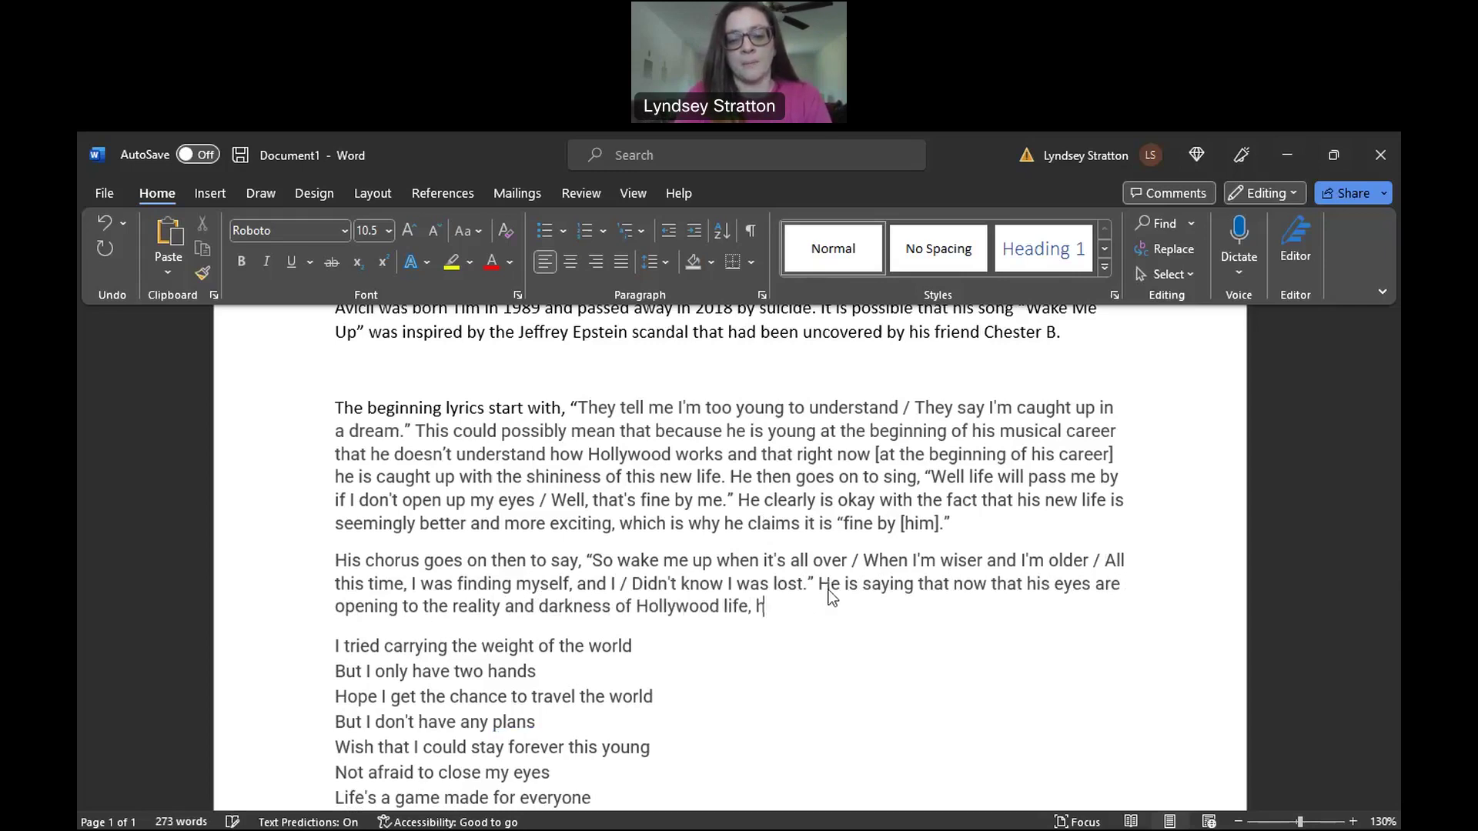
key("BackSpace")
type("he")
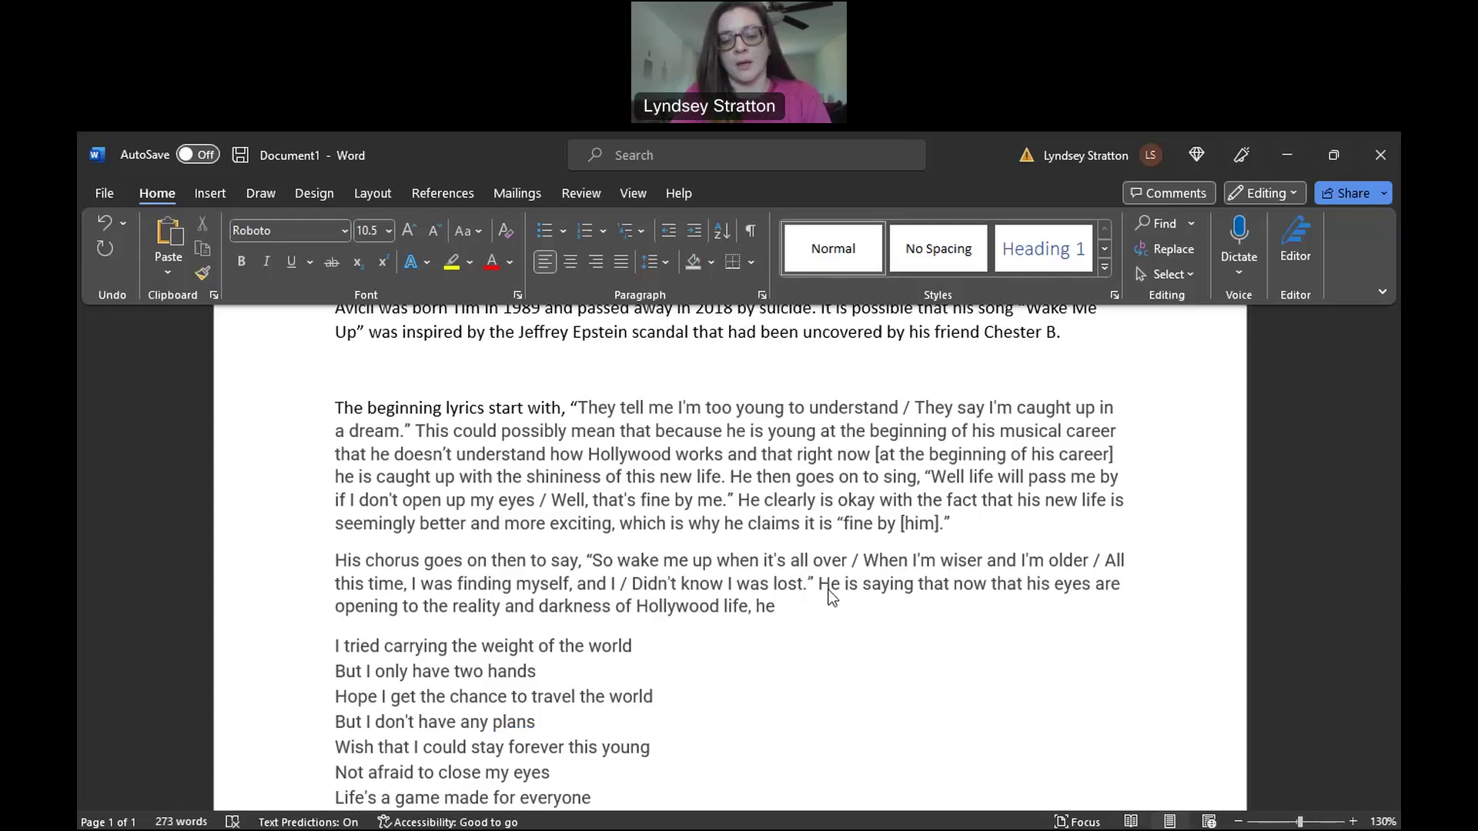
type(" wants to preten")
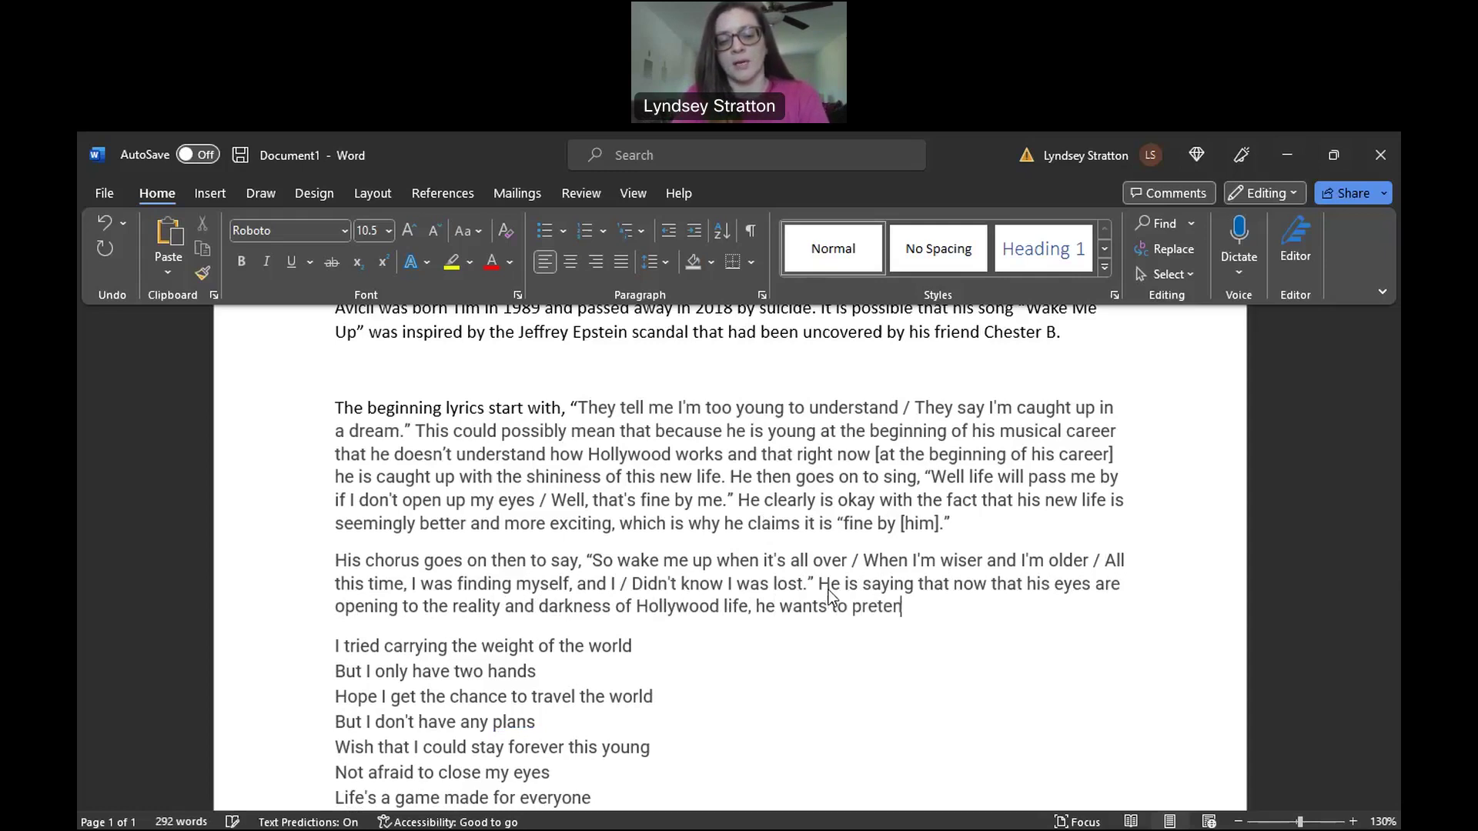
type("d that it's a dream he c")
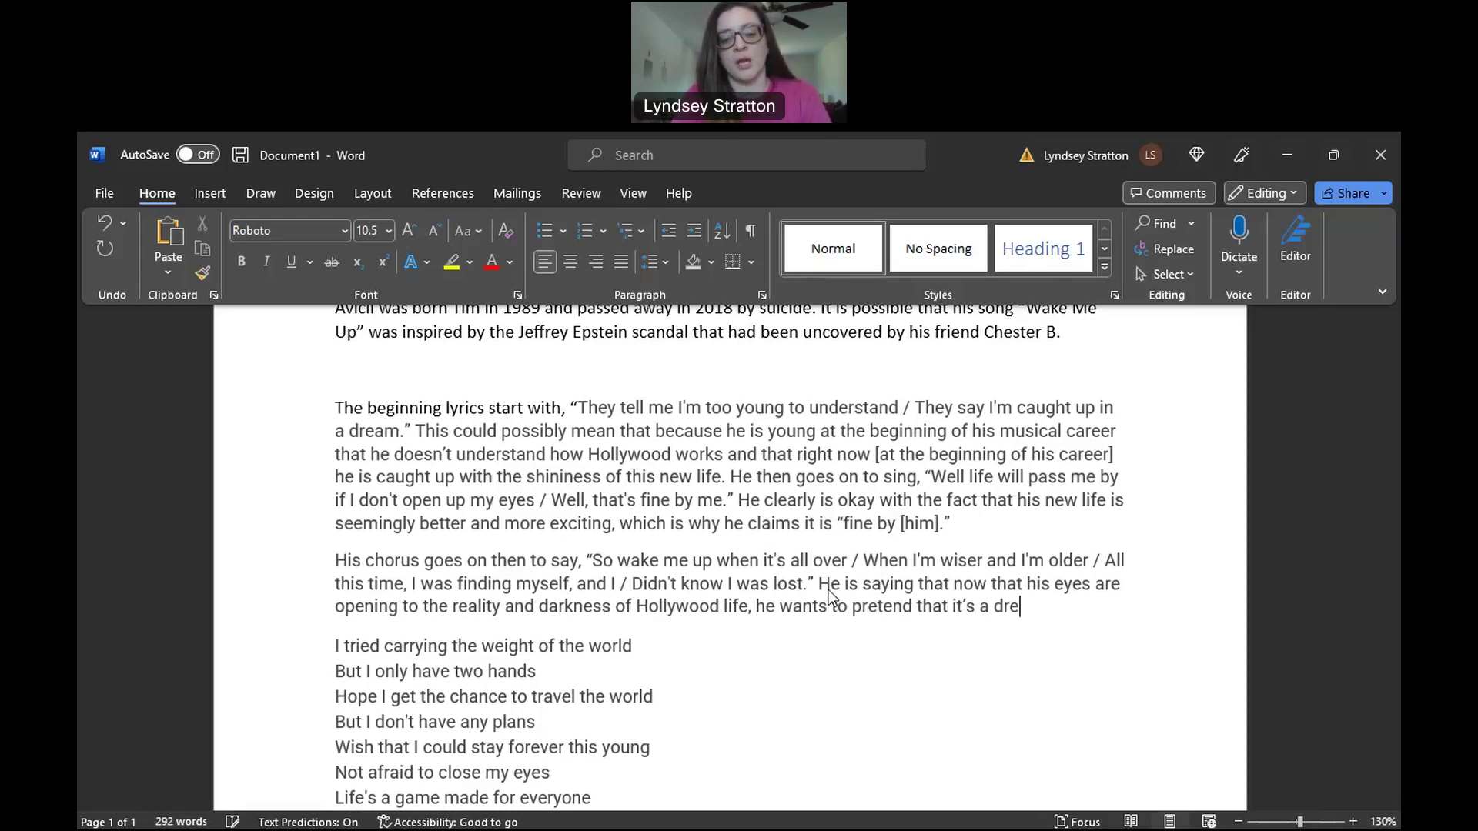
type("an esc")
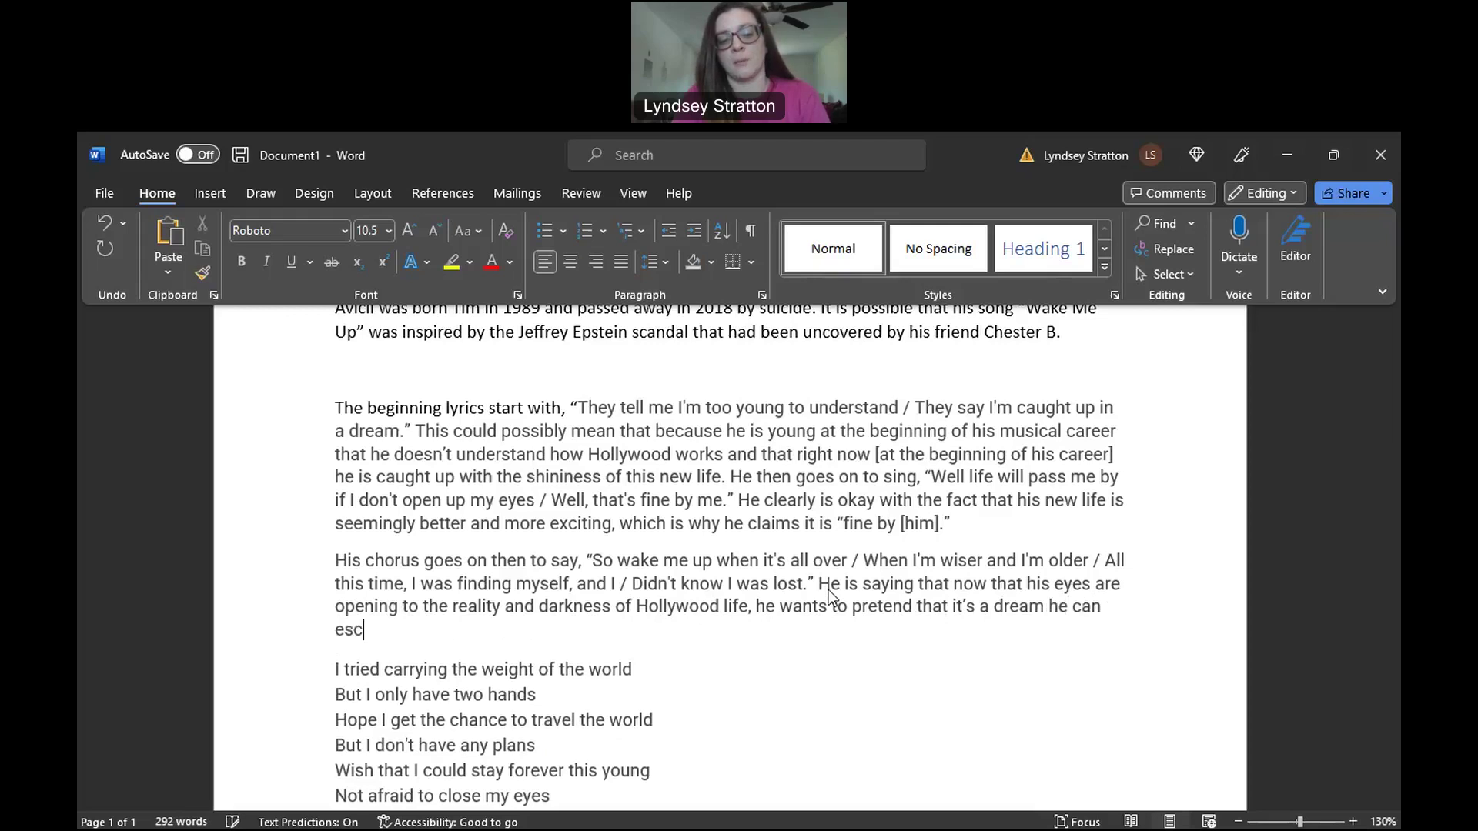
type("ape from by waking")
key("Tab")
type(".")
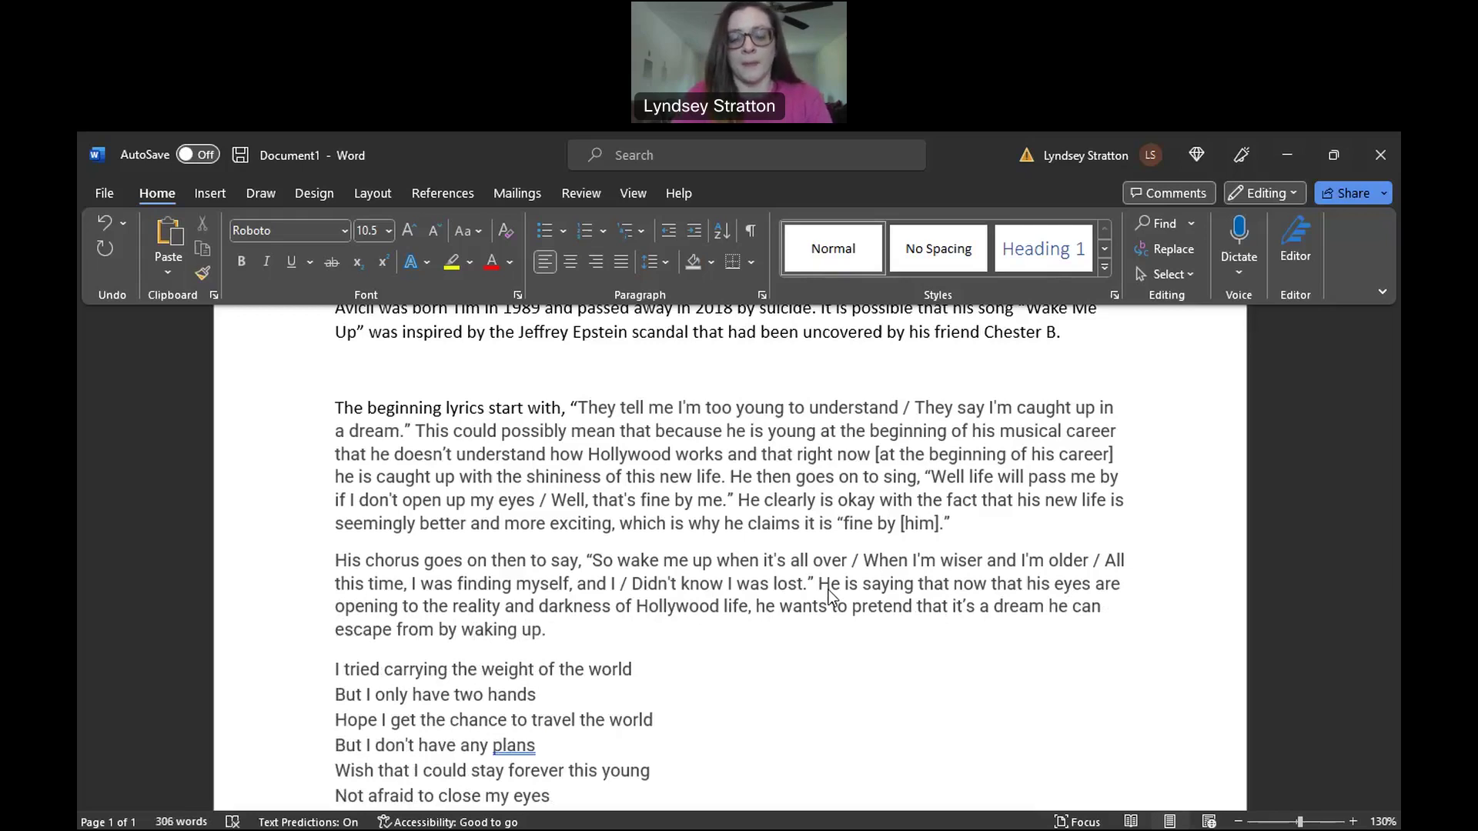
type(" He doesn't e")
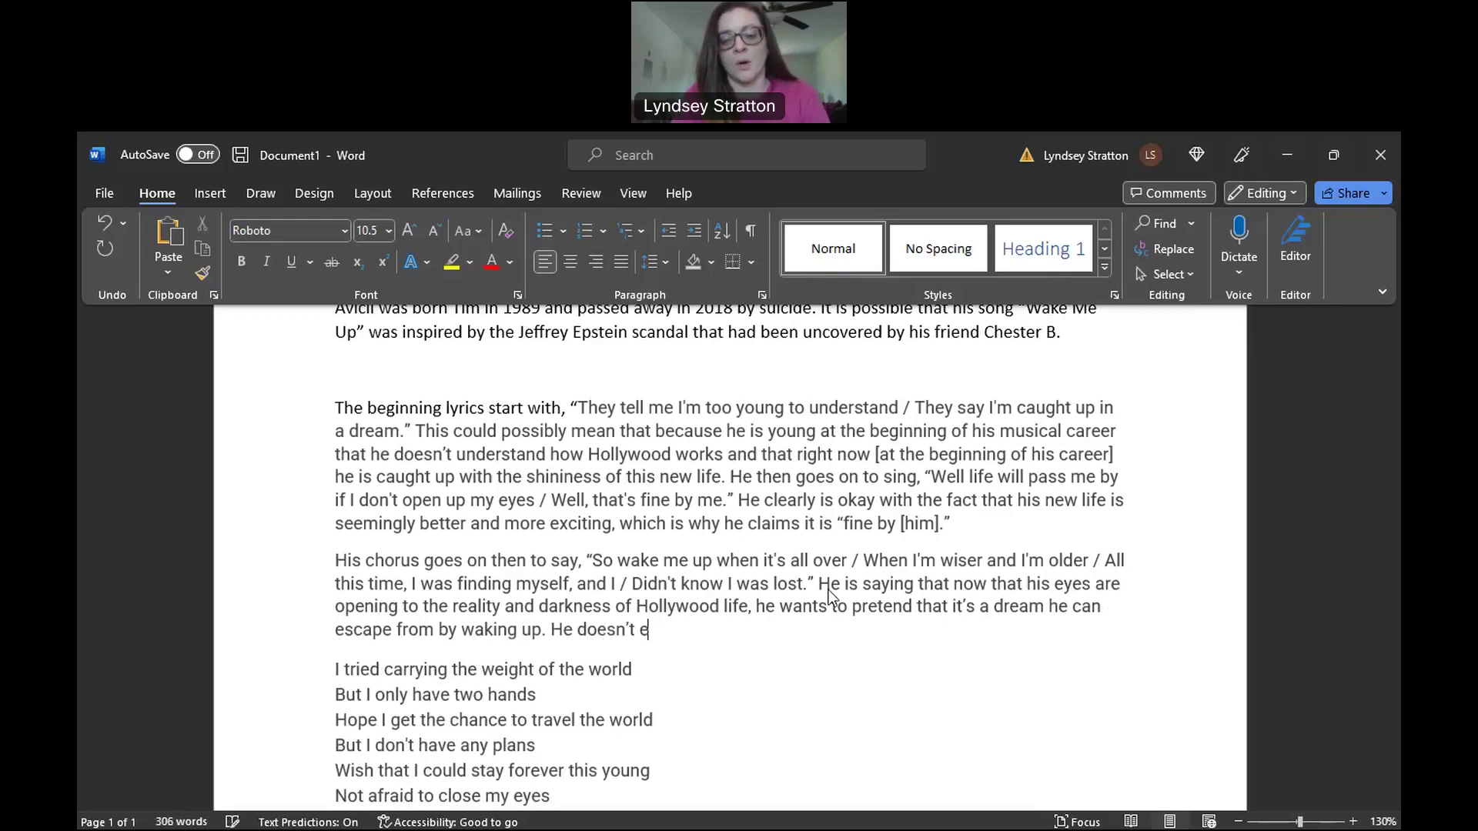
- Add that he avoided scandals such as Epstein's but now must speak up
key("BackSpace")
type("want to be awa")
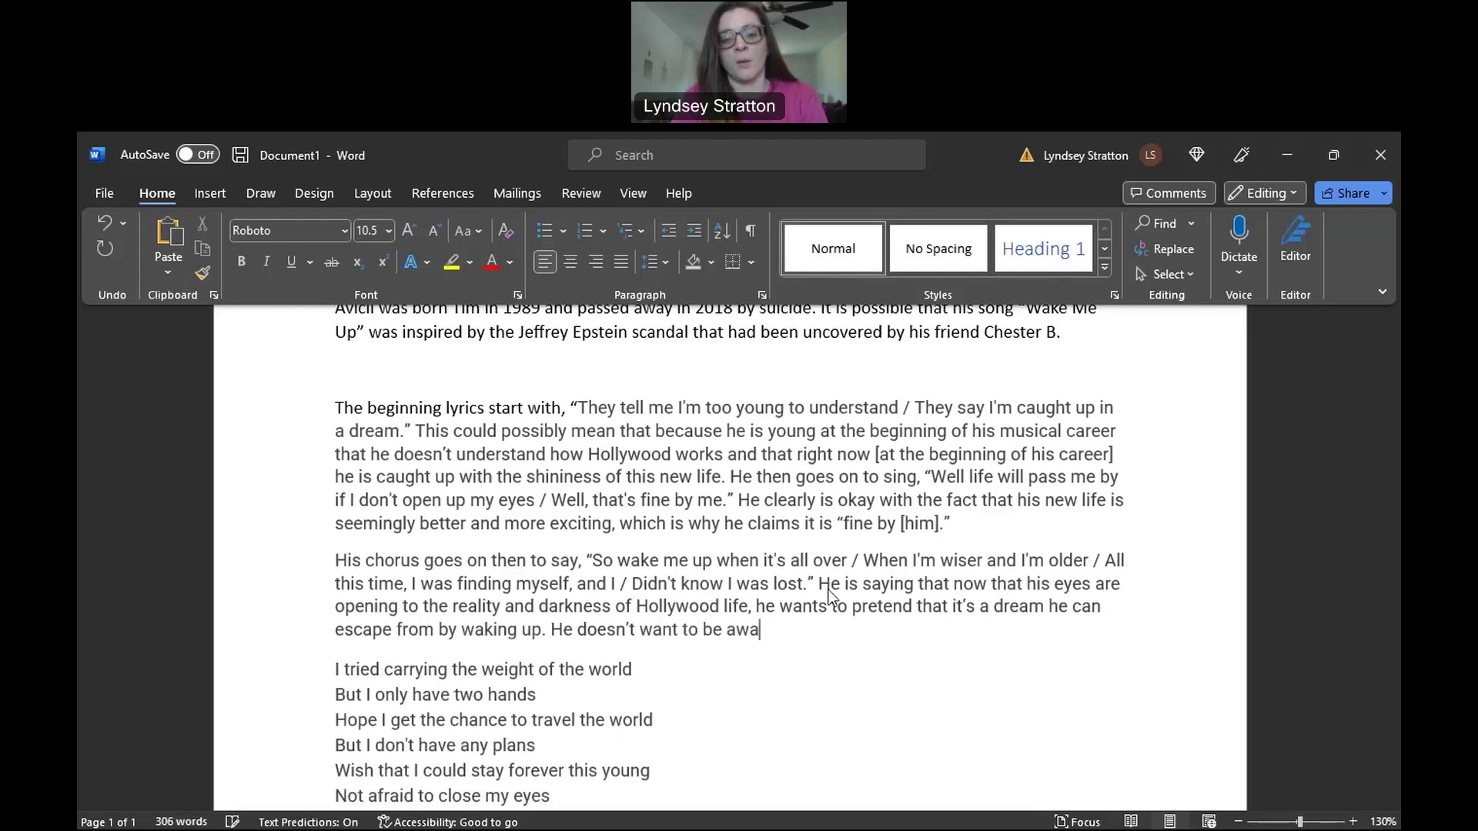
type("re or included in any of the scandals such as Epstein's ")
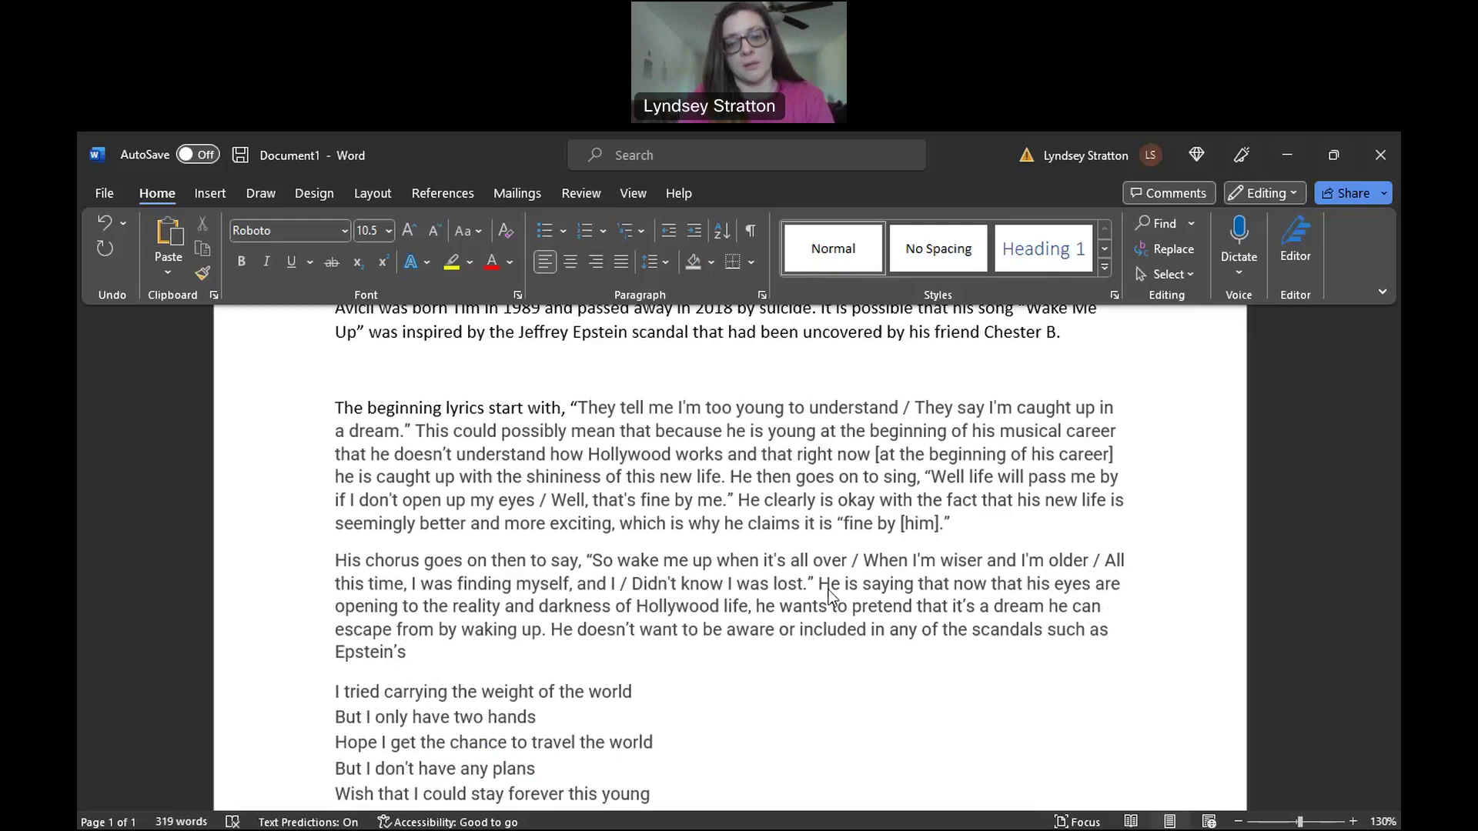
type("but now that he")
type(" is")
type(", he has to ")
type("spee")
key("BackSpace")
key("BackSpace")
type("eak up. ")
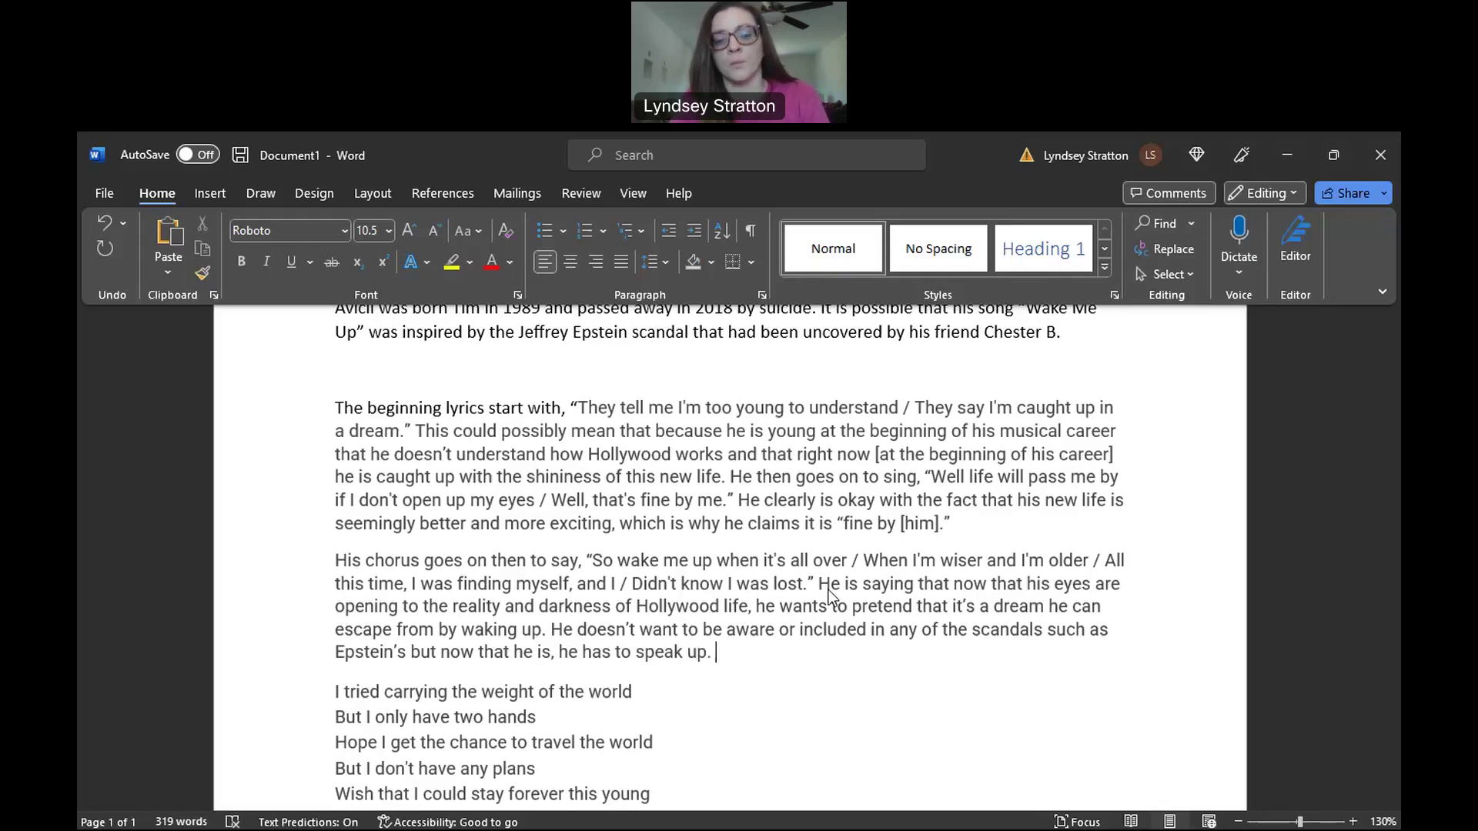
type("H")
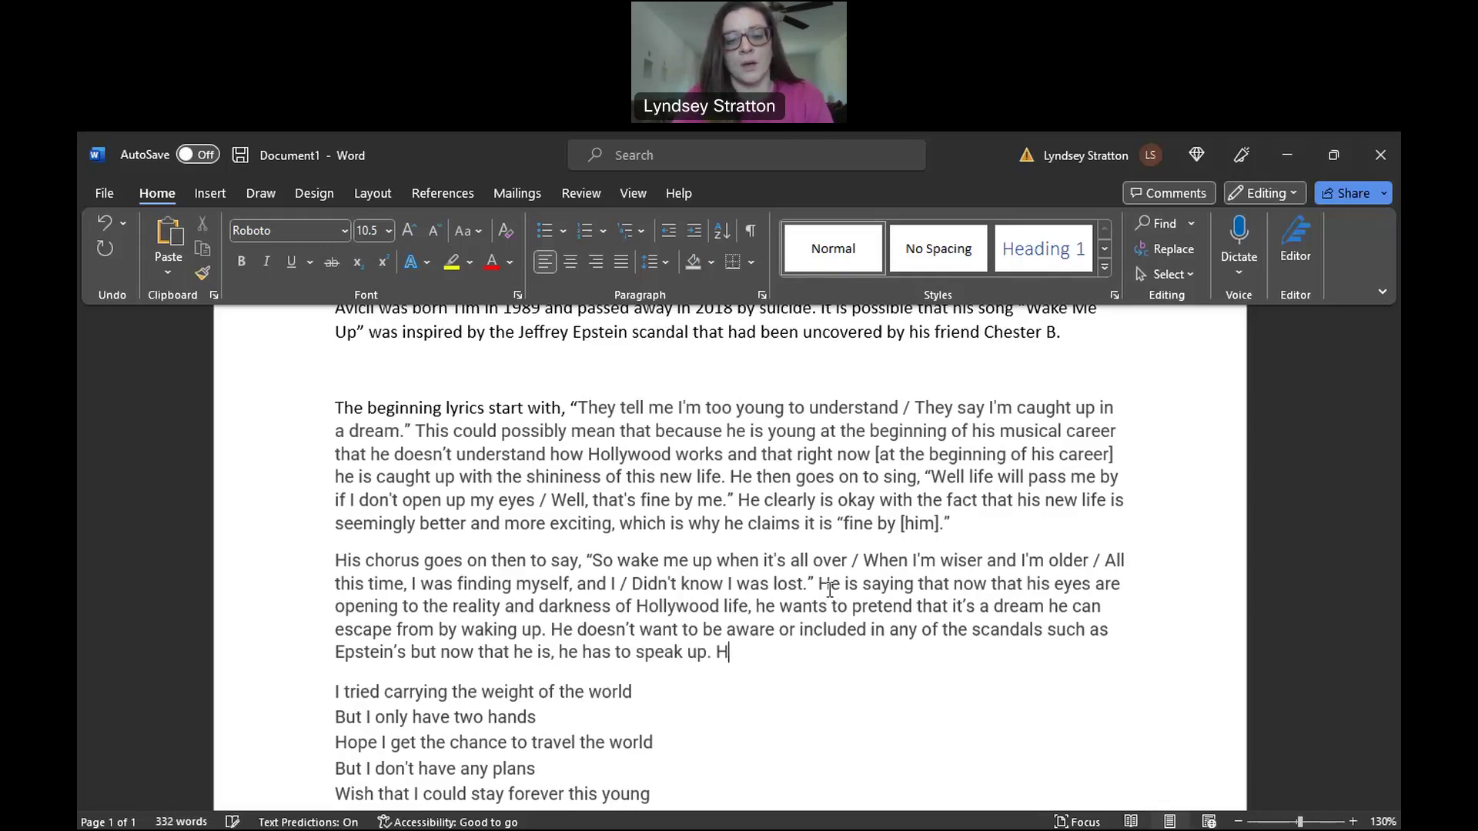
type("e thoughou")
- Add that he thought being a musician would be easy with little temptation but was wrong
key("BackSpace")
key("BackSpace")
type("t being a musician was going to be easy an")
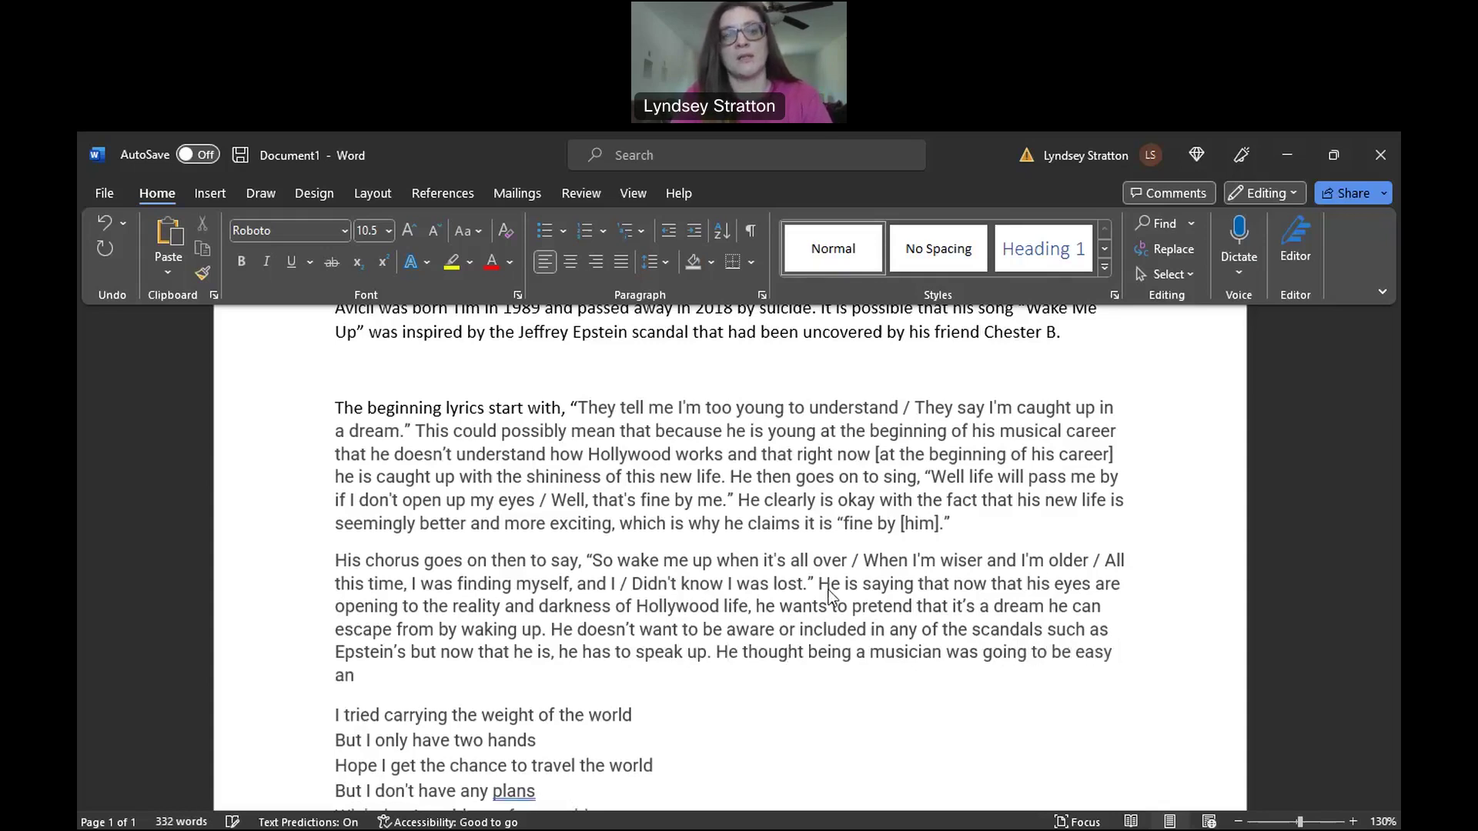
key("BackSpace")
key("BackSpace")
type("with littel")
key("BackSpace")
key("BackSpace")
type("le temptation but found out he was wrong.")
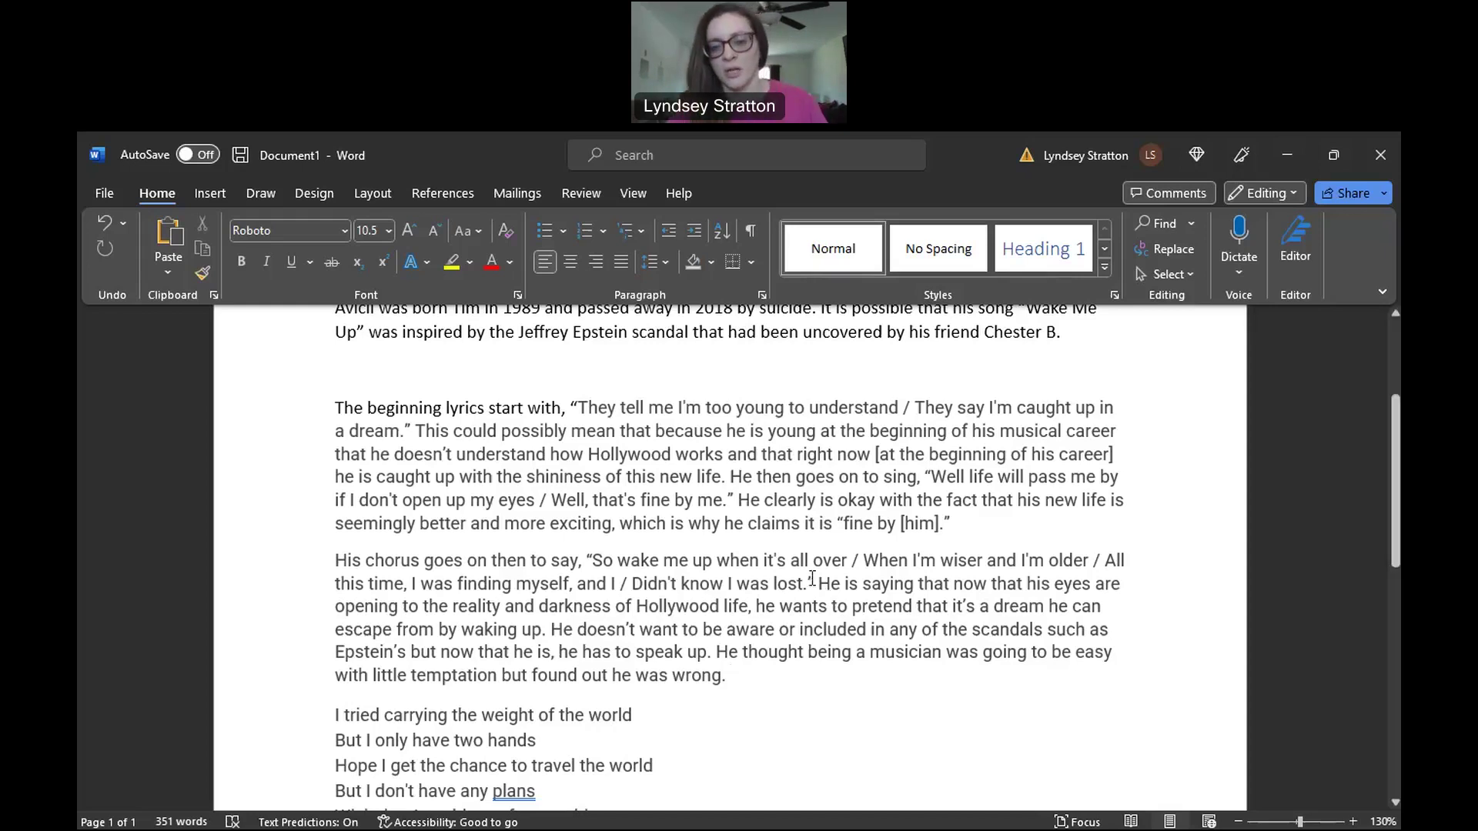
- Below the last lyric line, leave a blank line and type 'Conclusion – Song is great'
scroll(838, 684, "up", 3)
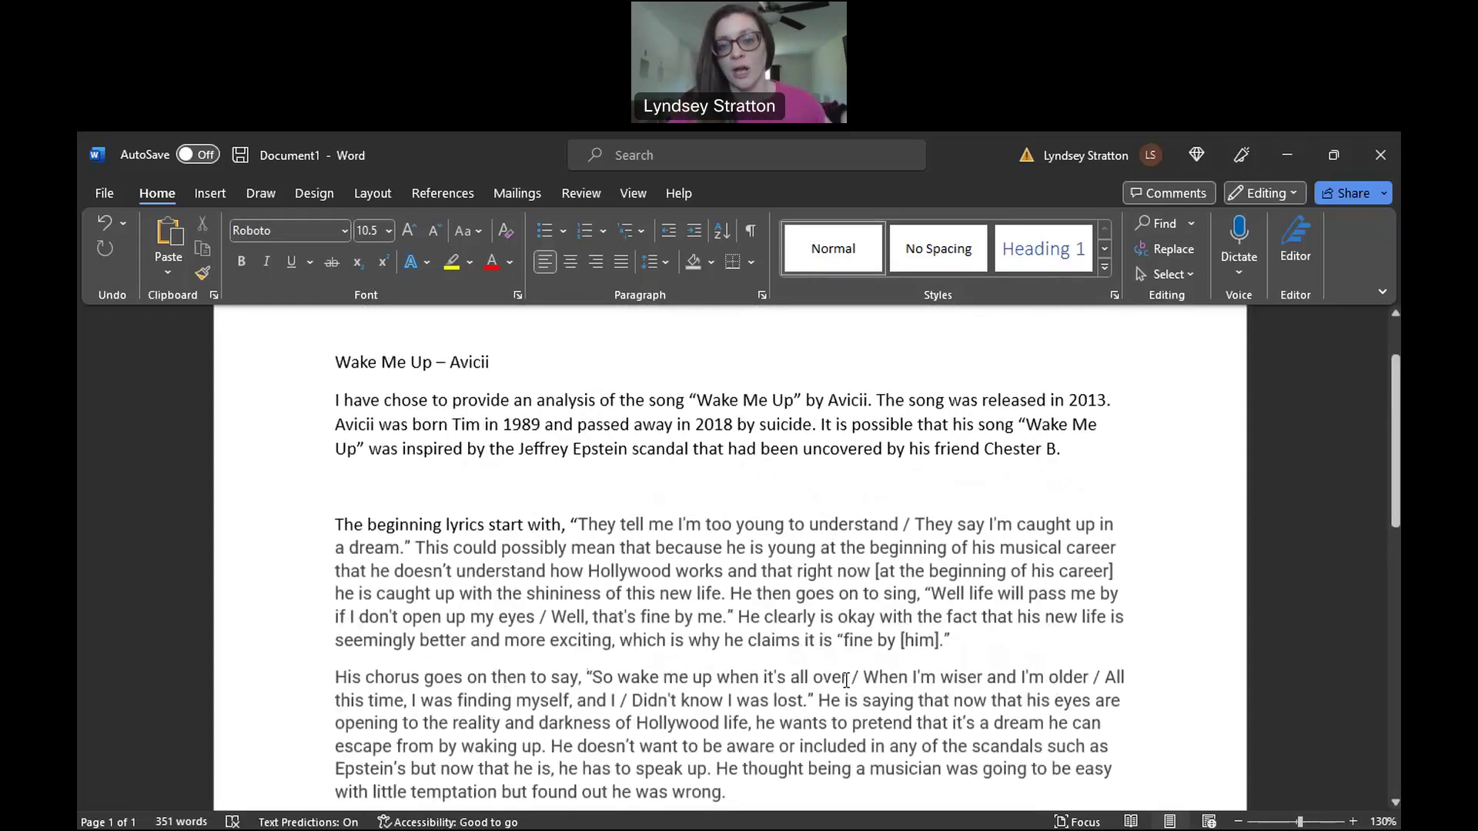
scroll(861, 702, "down", 1)
scroll(861, 702, "down", 7)
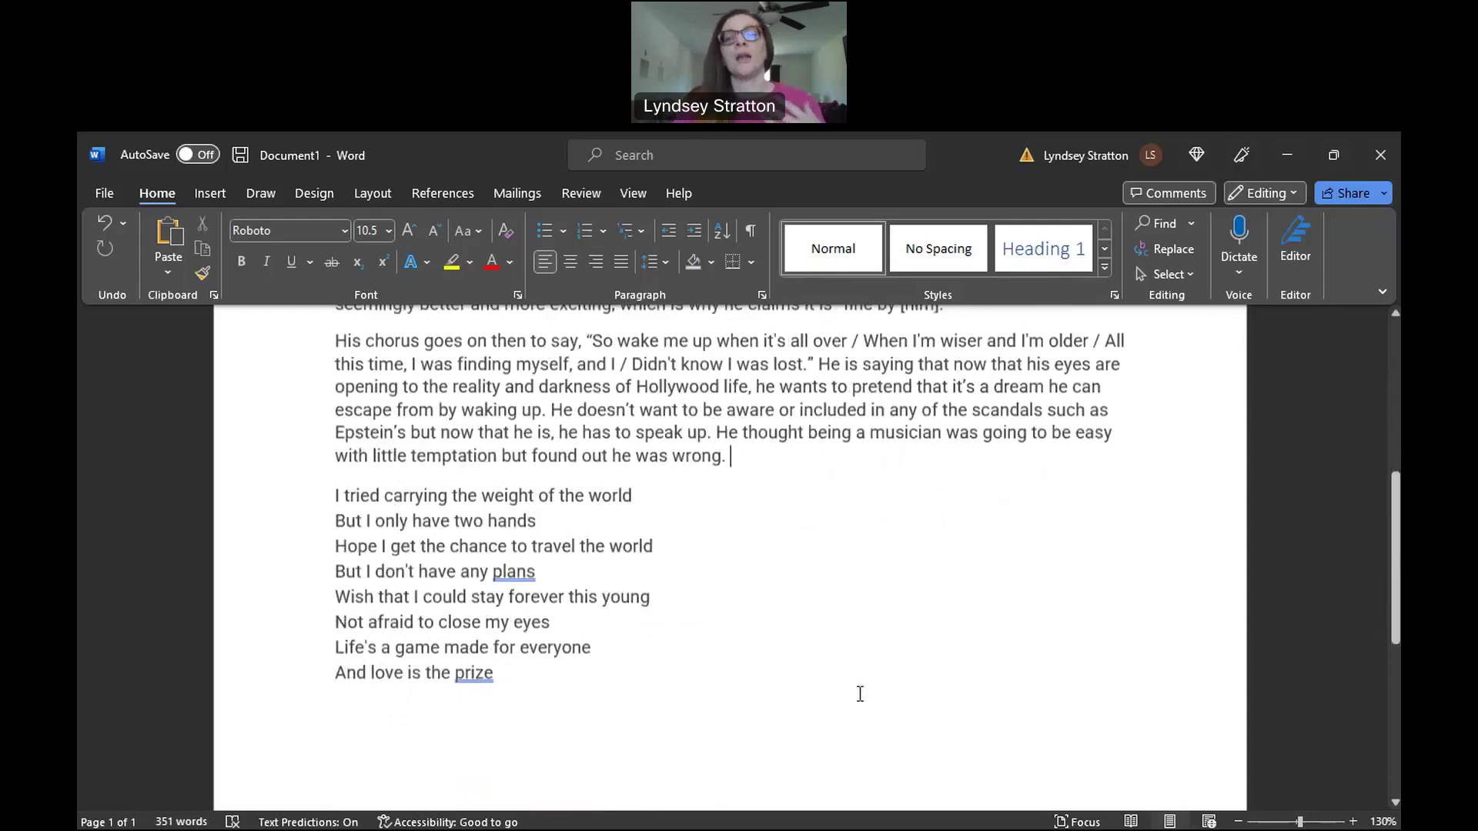
left_click(883, 623)
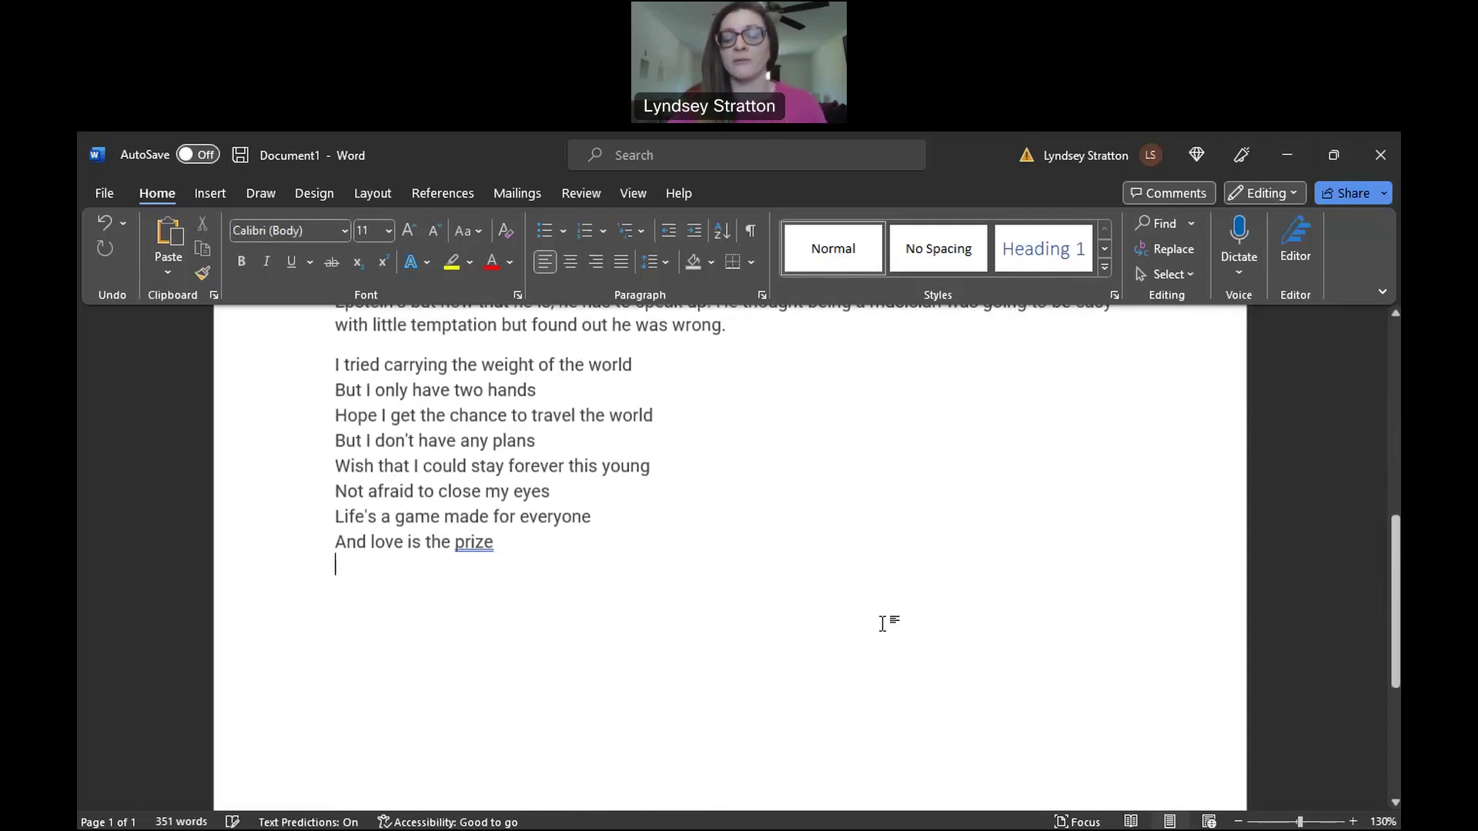
key("Return")
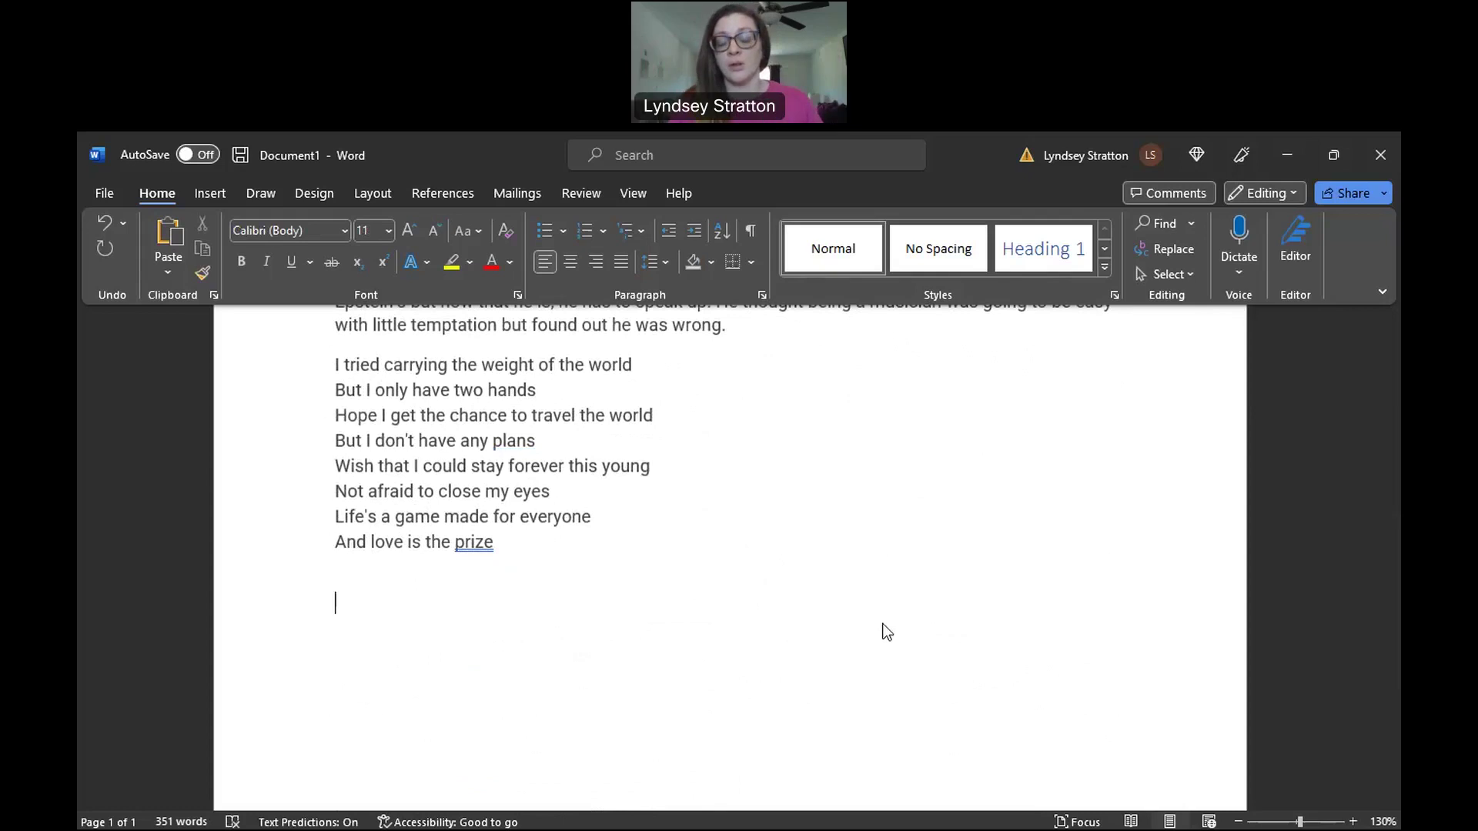
scroll(884, 628, "down", 4)
scroll(885, 625, "up", 6)
scroll(886, 625, "down", 2)
type("Conclus")
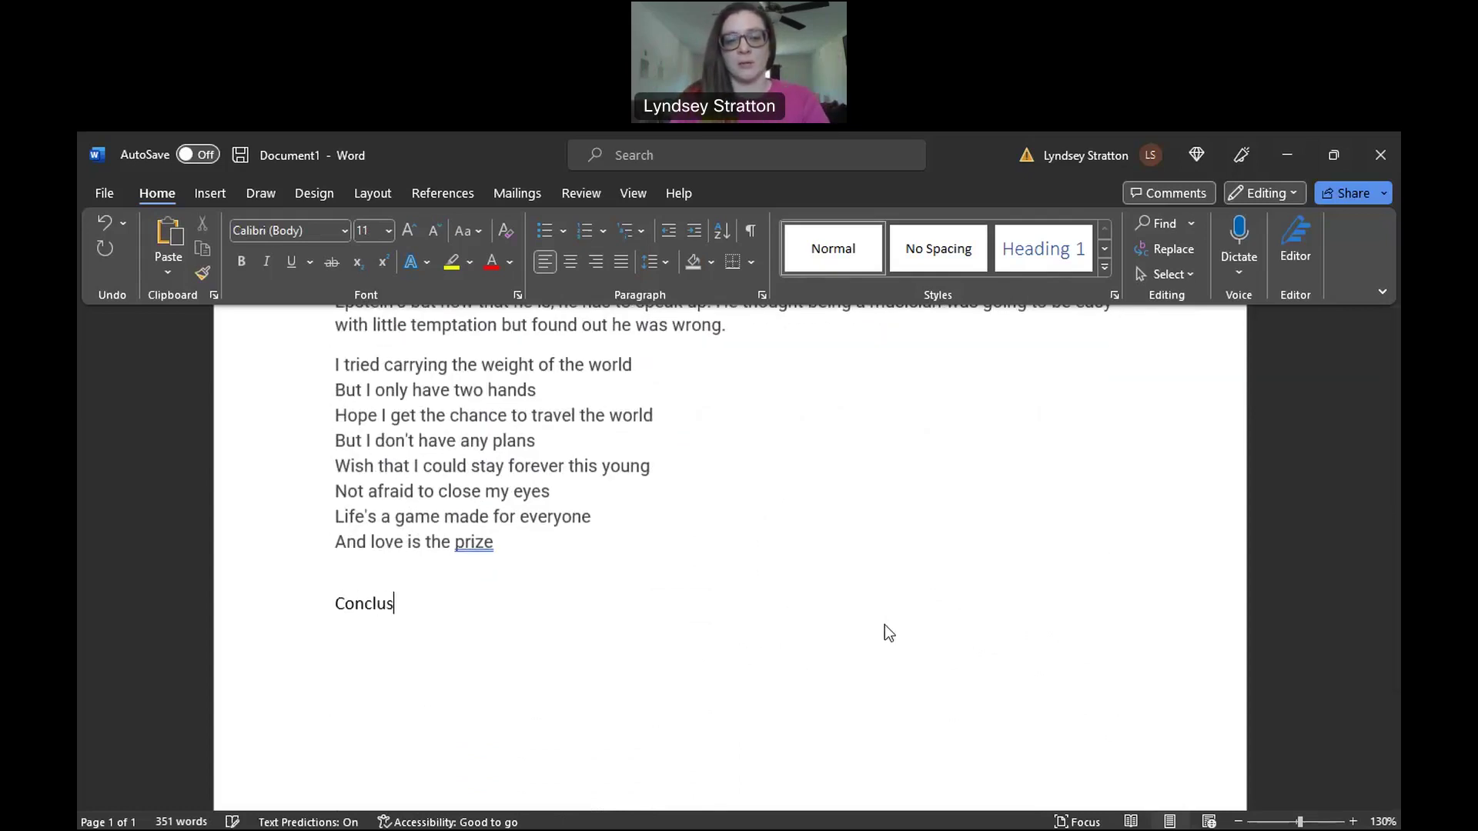
type("ion")
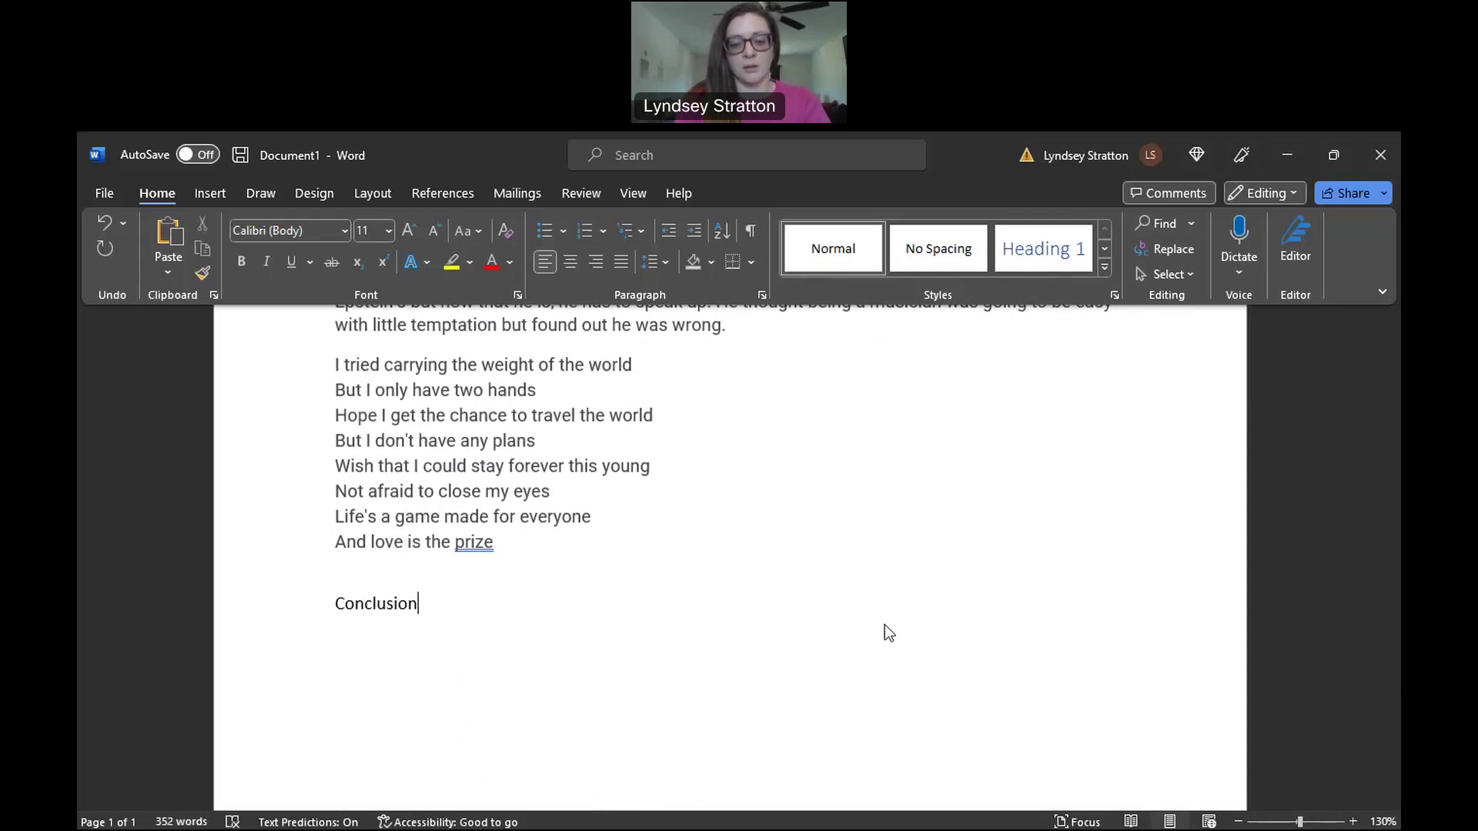
type("ong is great")
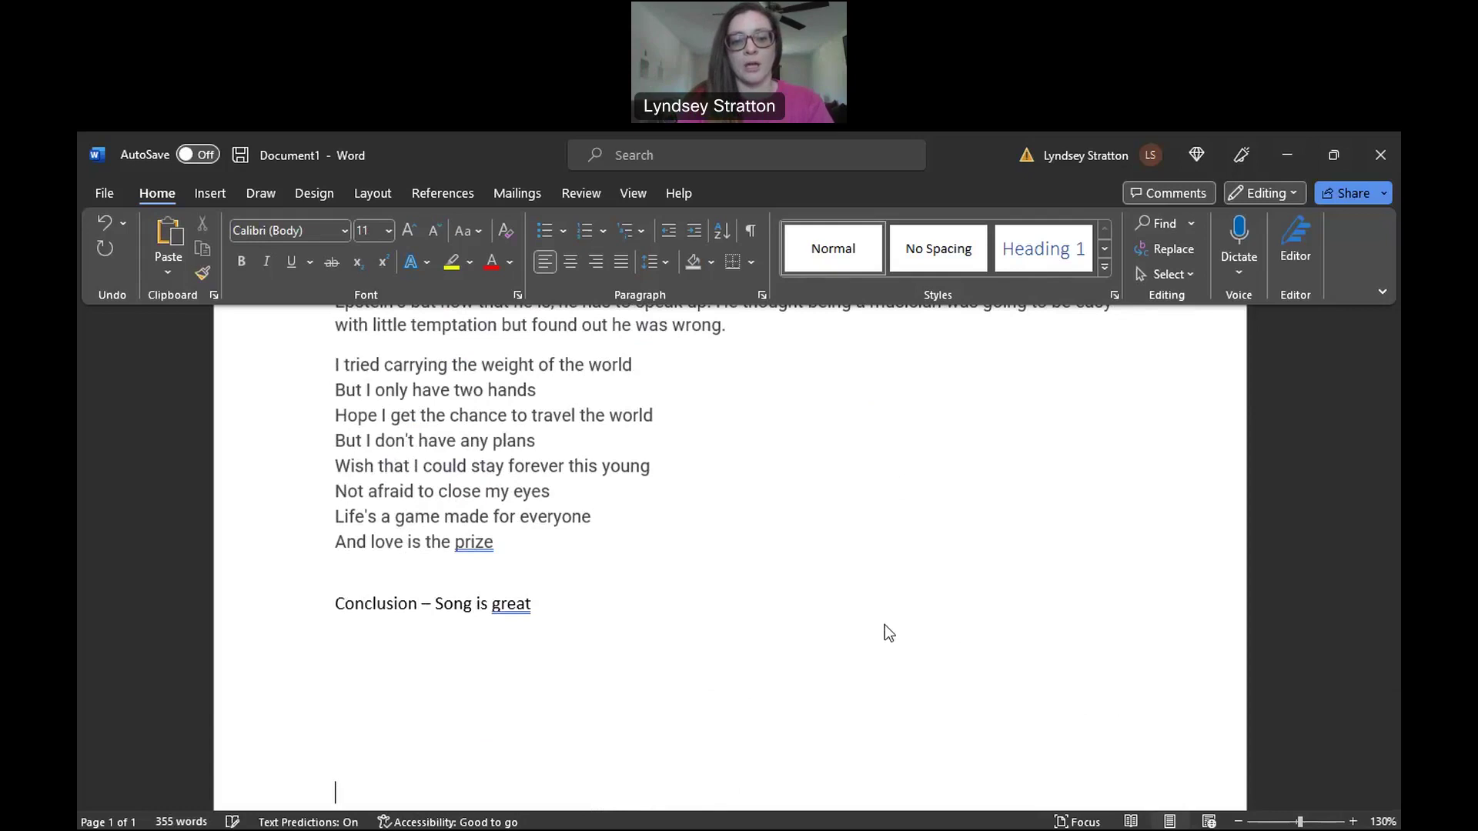
scroll(636, 623, "down", 4)
scroll(526, 613, "up", 3)
scroll(525, 614, "down", 5)
scroll(485, 501, "up", 4)
scroll(539, 473, "down", 1)
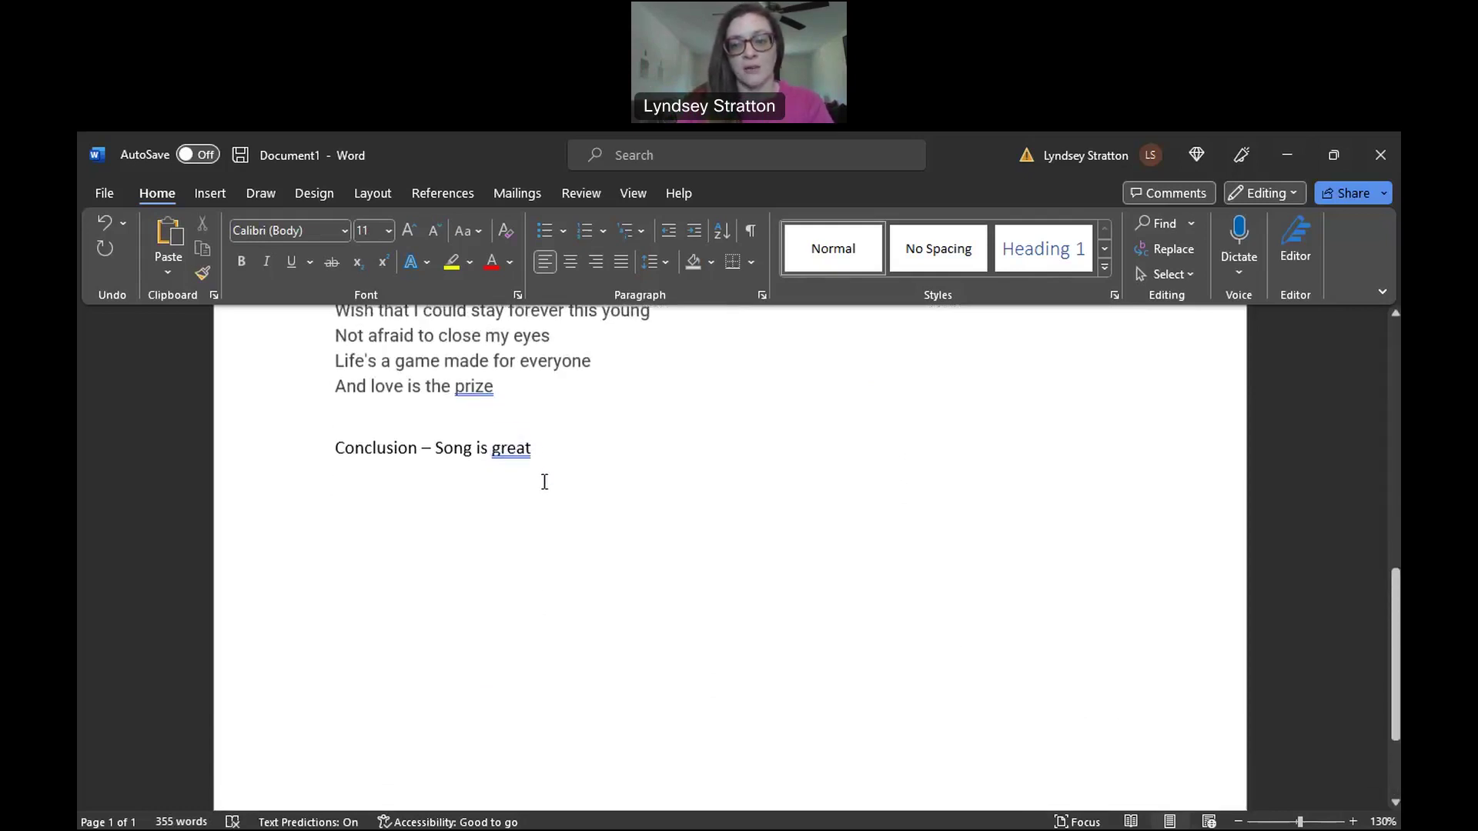
scroll(544, 482, "down", 3)
- On page 2, type the heading 'Lyrics – Wake Me Up – Avicii' without the stray apostrophe
key("Return")
key("Return")
key("Return")
key("Return")
key("Return")
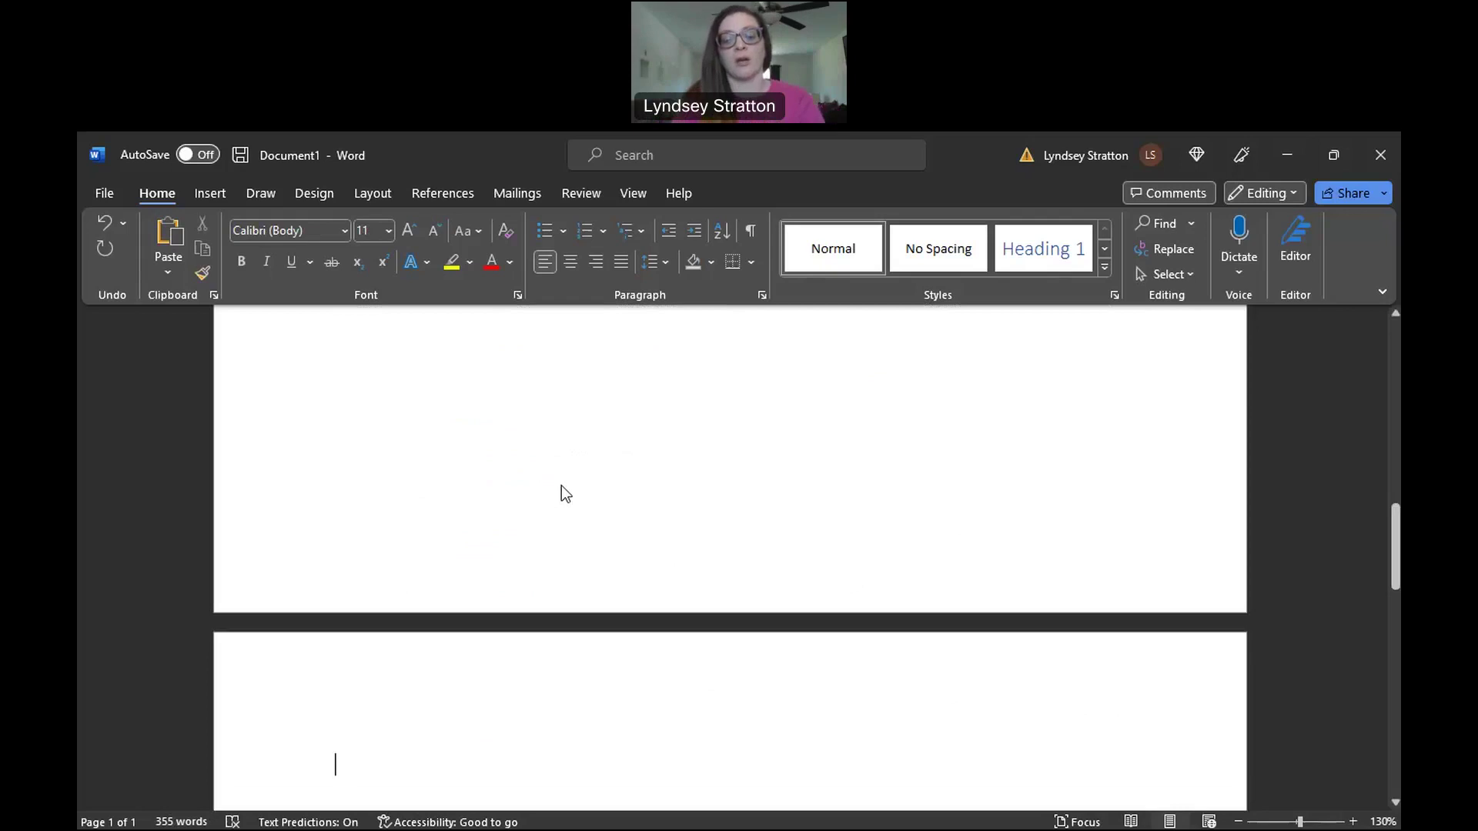
type("Wor")
key("BackSpace")
key("BackSpace")
key("BackSpace")
key("BackSpace")
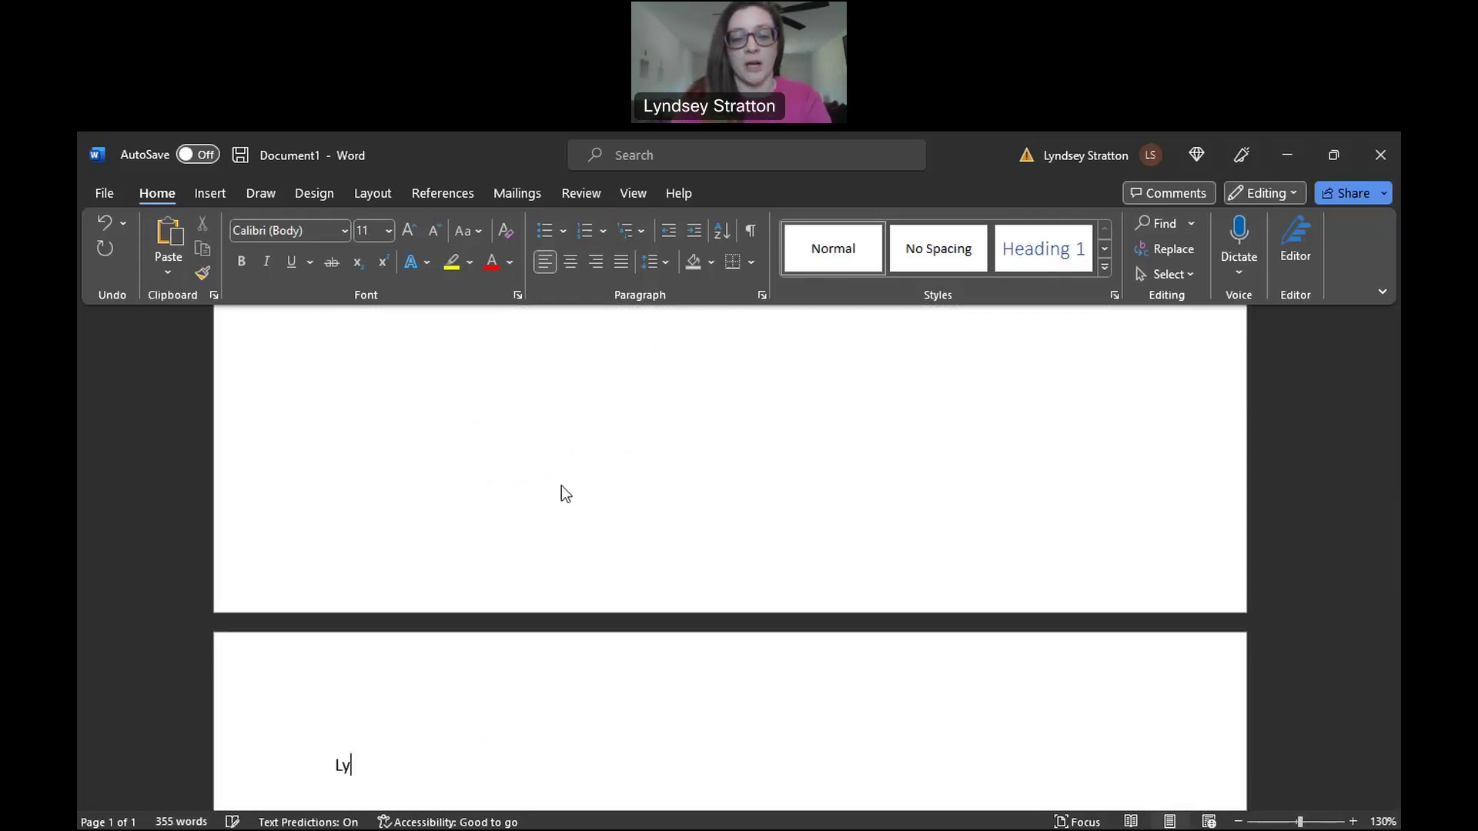
type("Lyrics - Wake Me")
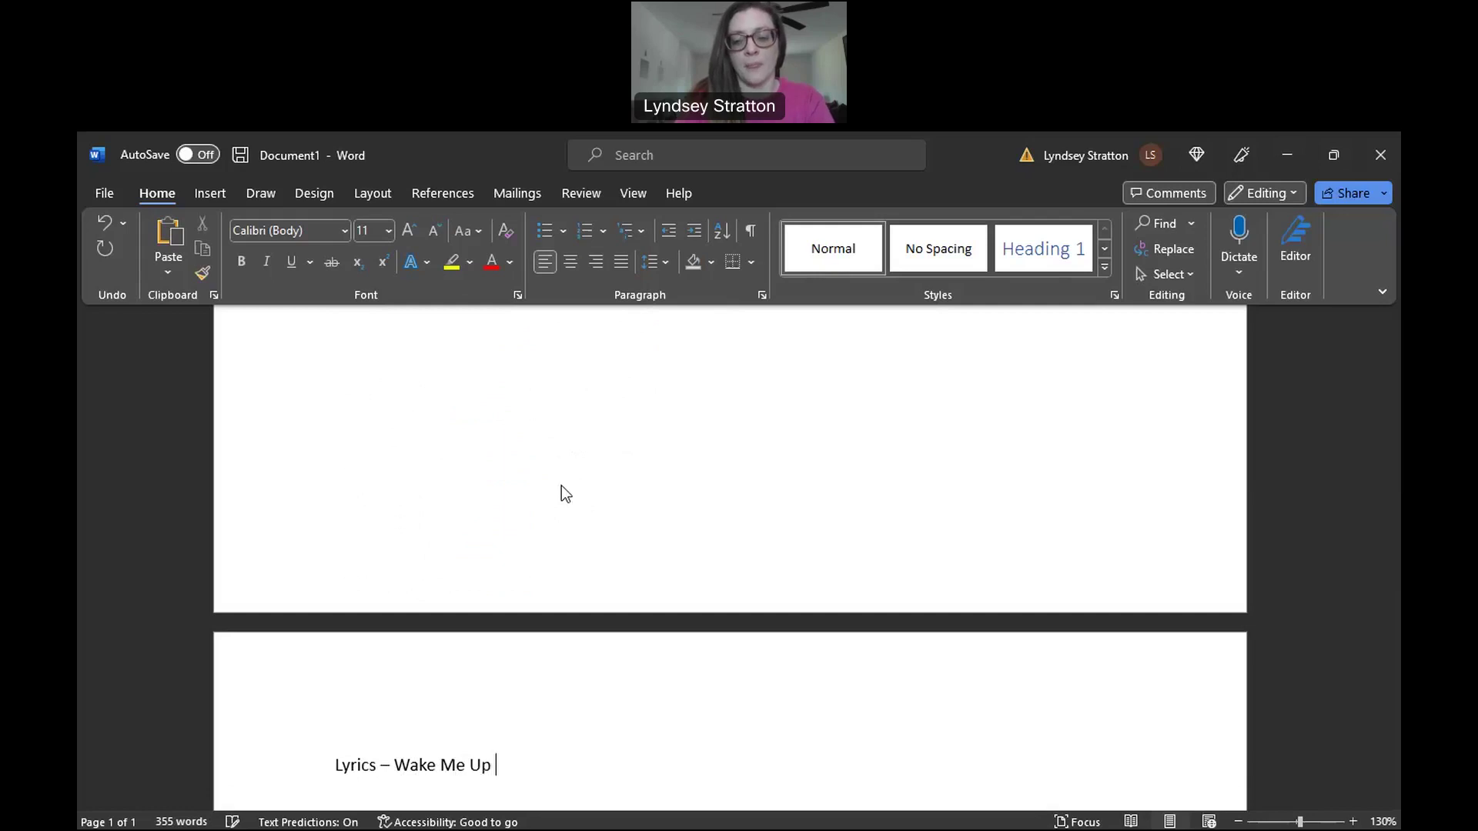
type(" Up - Avicii'")
key("Return")
scroll(561, 487, "down", 3)
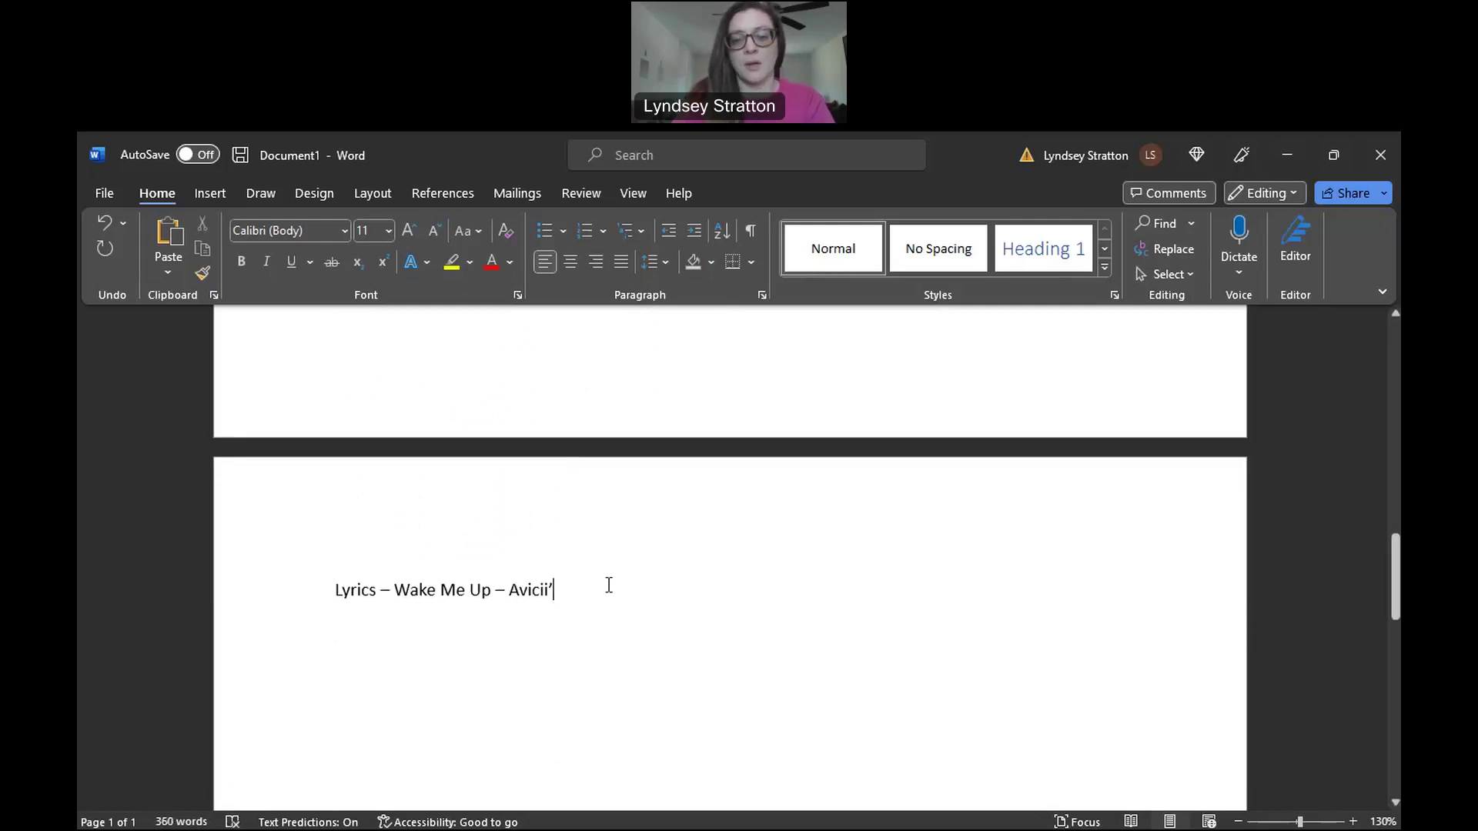
key("BackSpace")
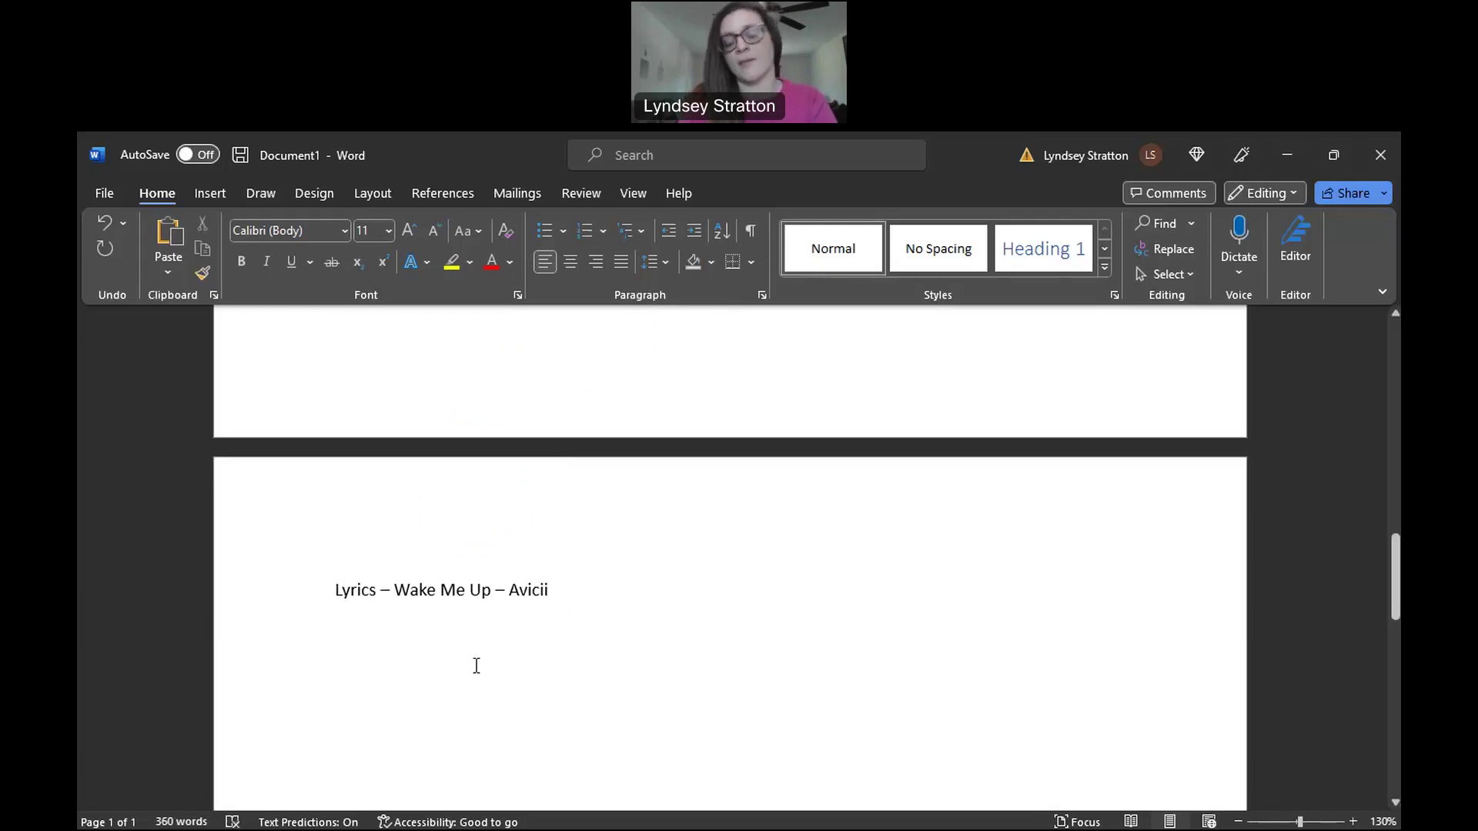
scroll(918, 580, "up", 6)
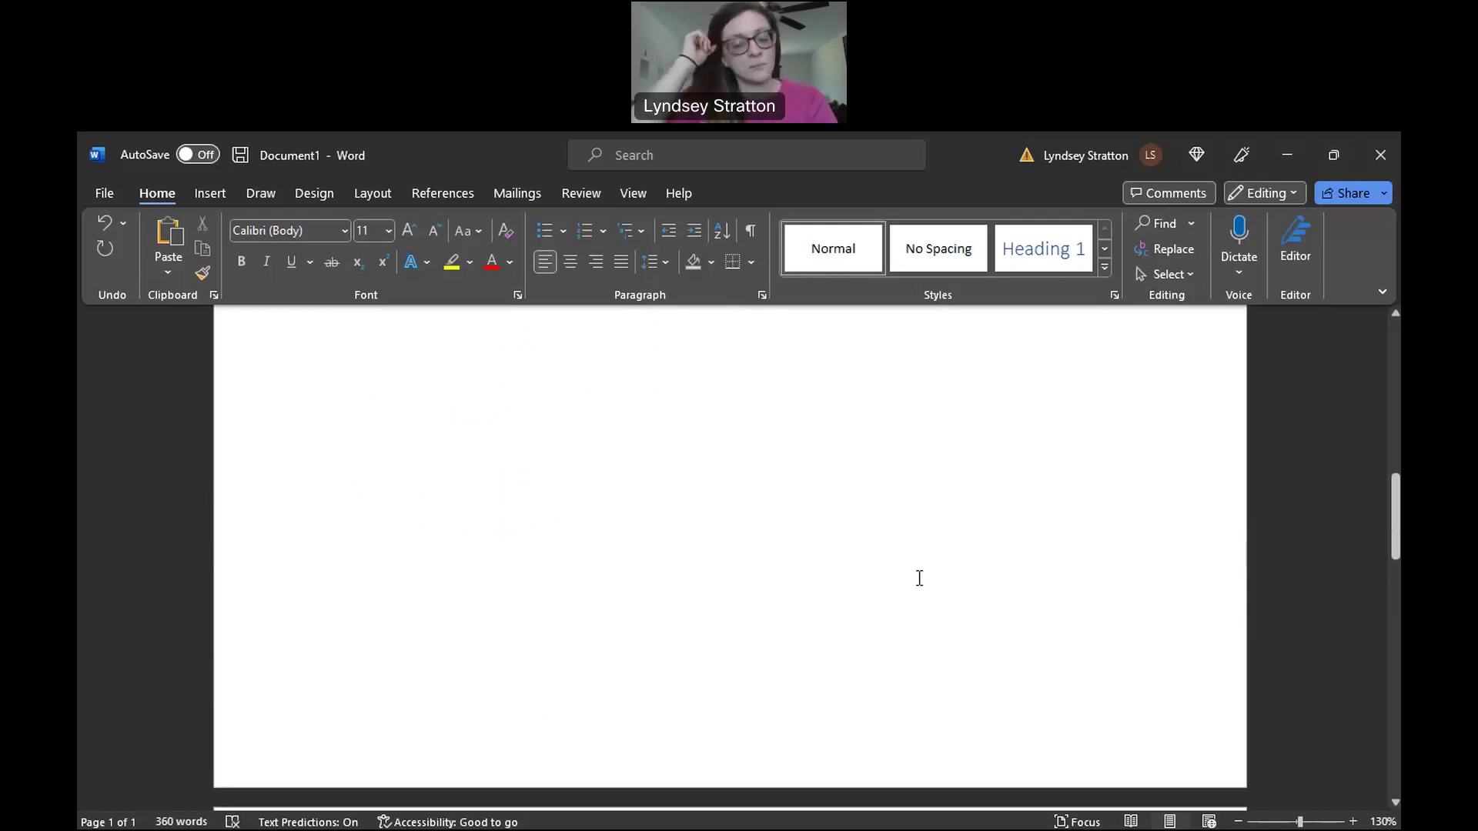
scroll(926, 530, "up", 10)
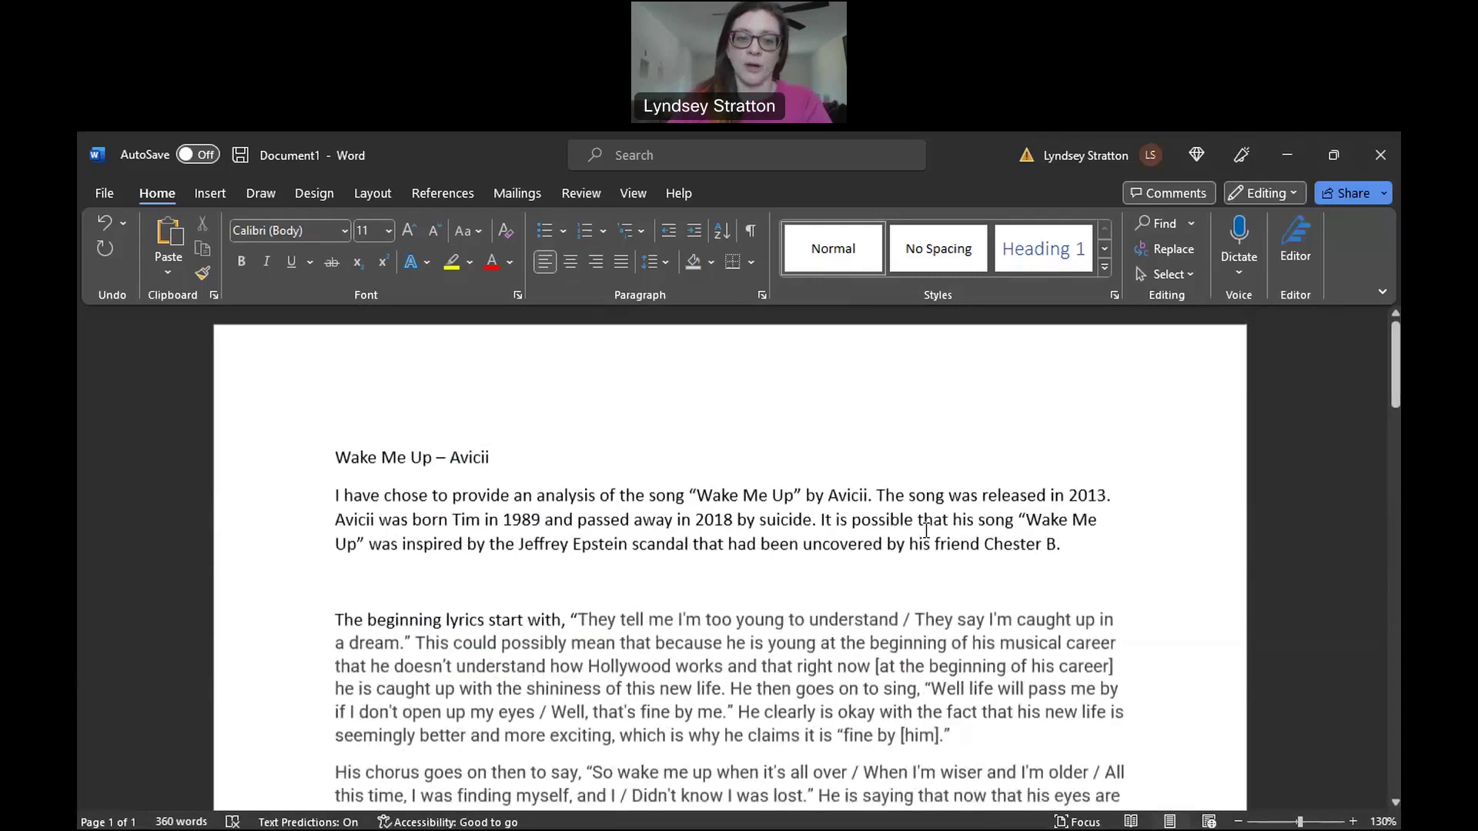